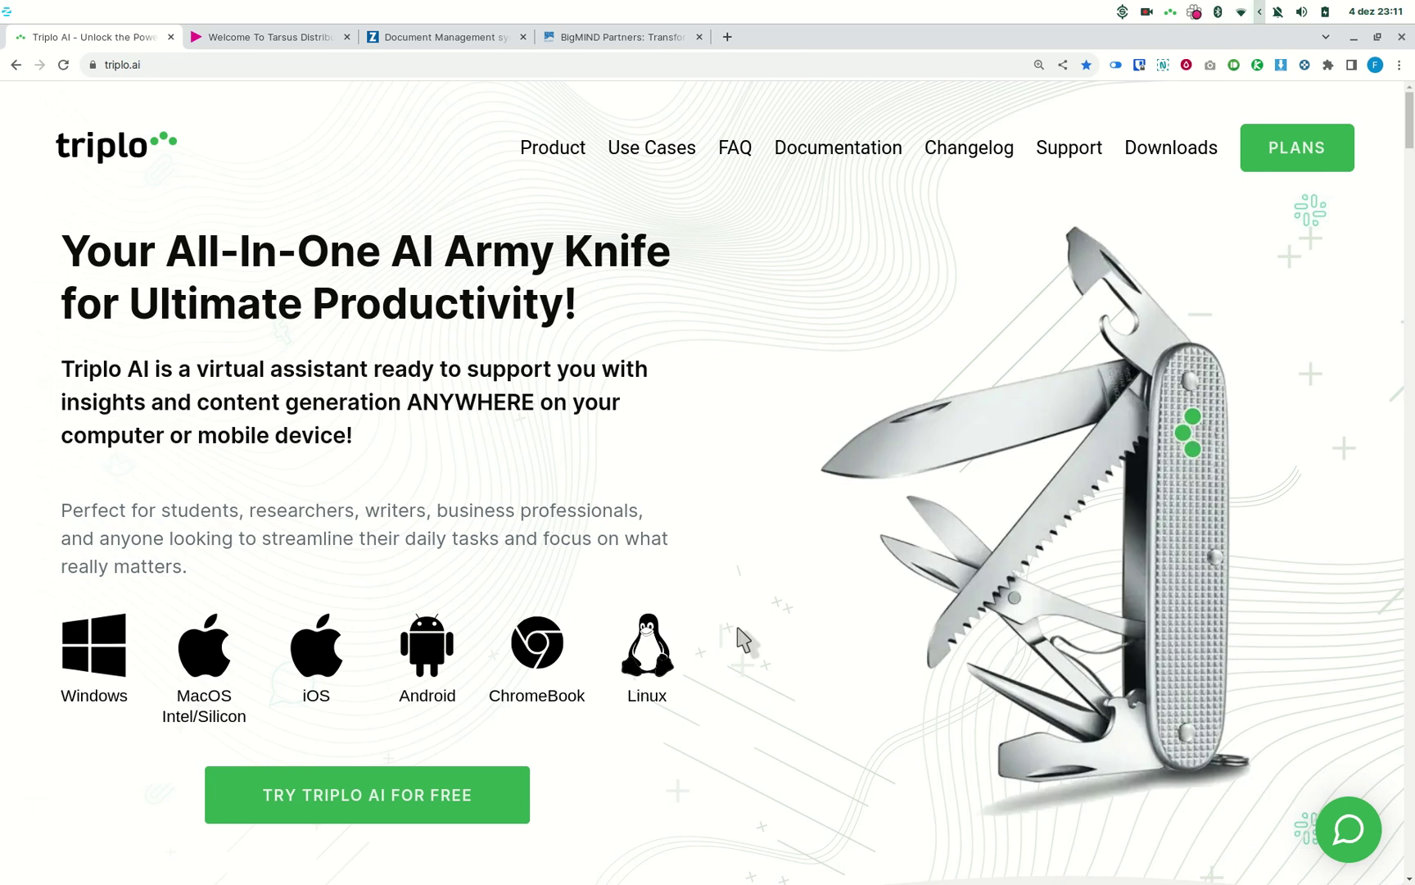
Switch from the Triplo AI homepage in Chrome to the Sublime Text email template.
{"action": "key", "text": "alt+Tab"}
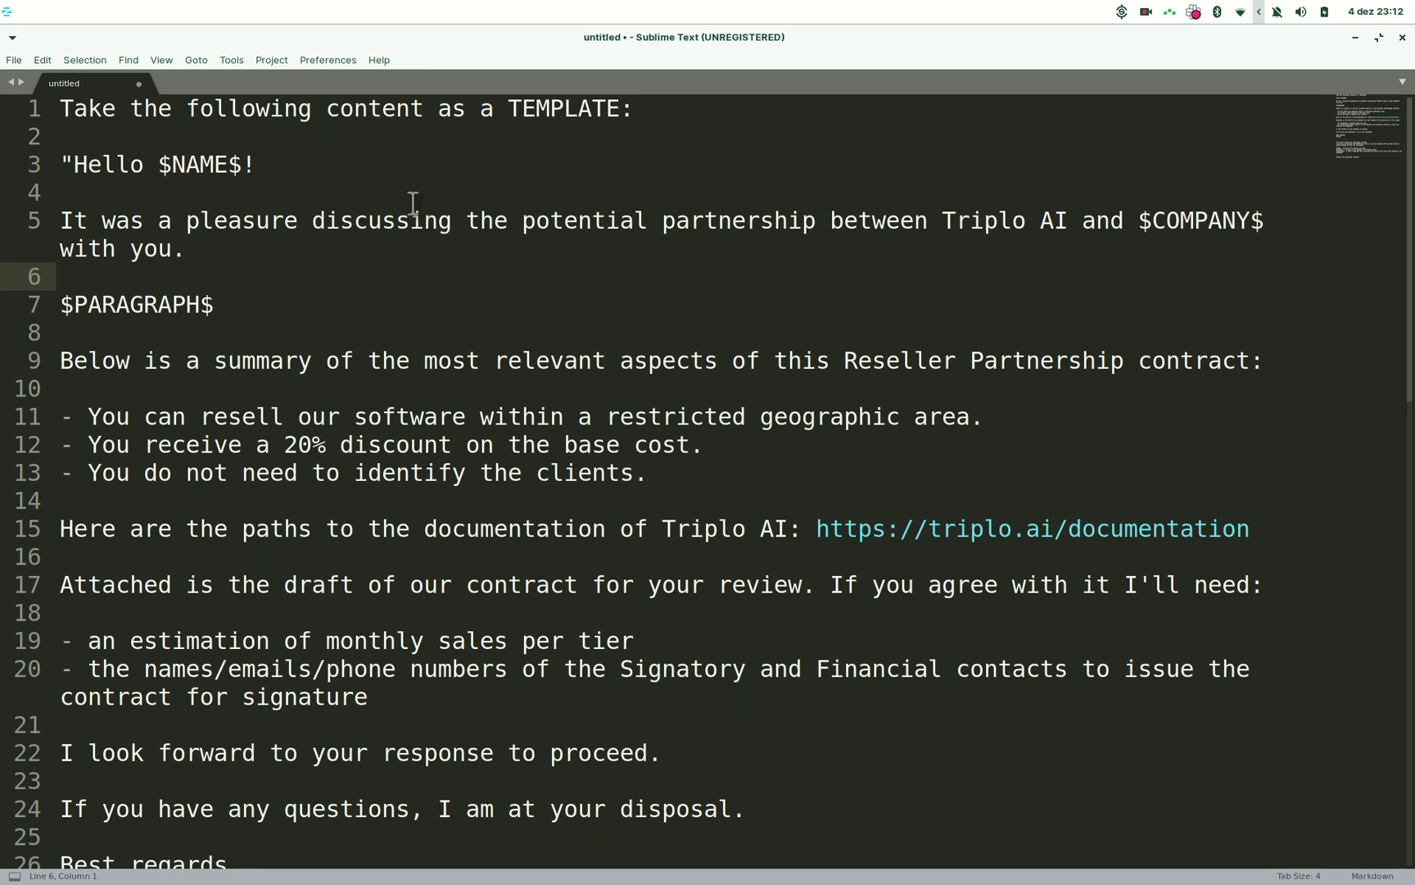
{"action": "left_click", "coordinate": [61, 109]}
{"action": "left_click_drag", "start_coordinate": [61, 109], "coordinate": [660, 115]}
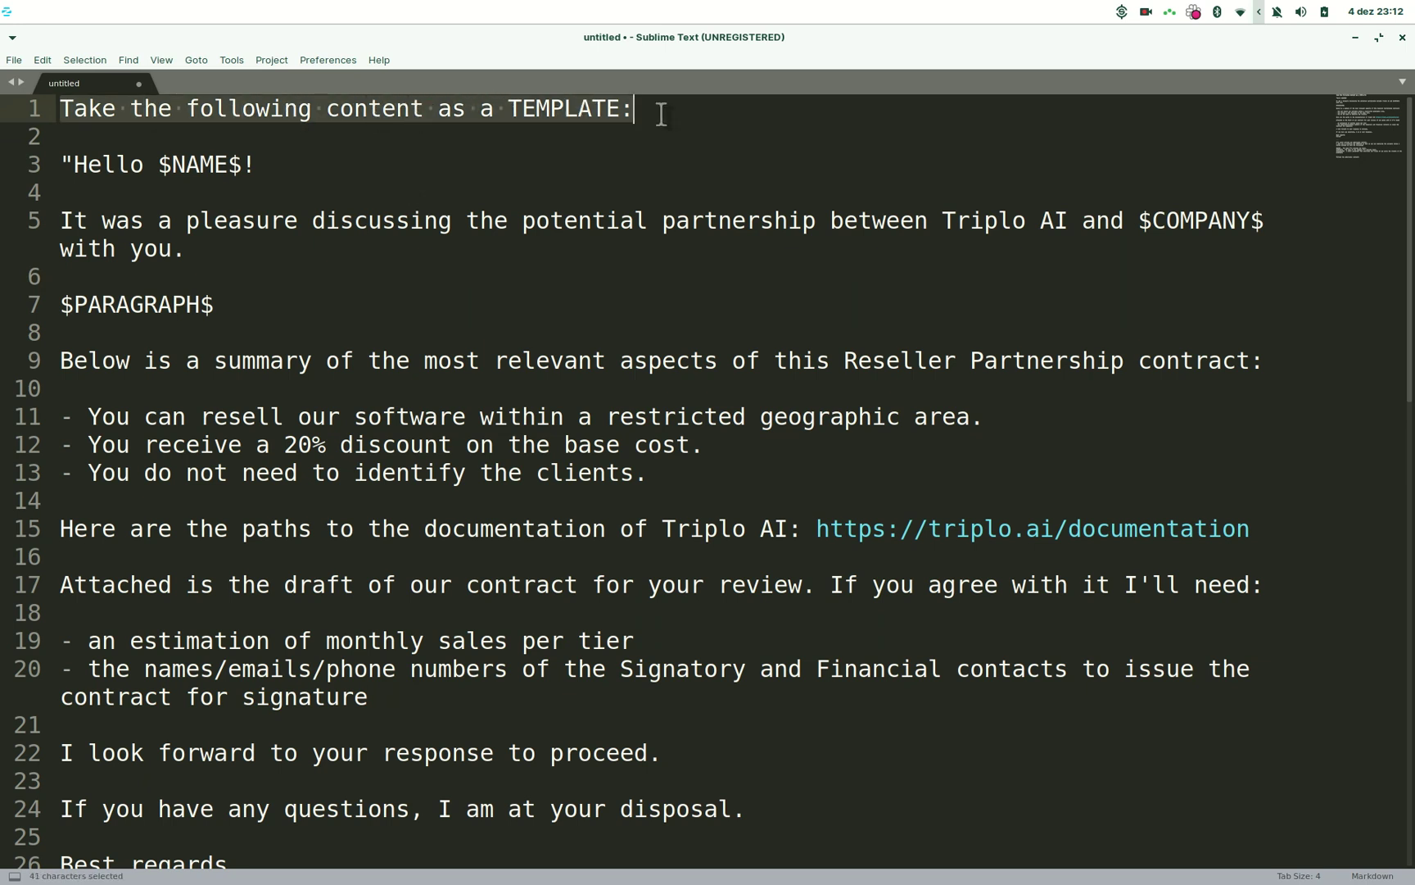
{"action": "left_click", "coordinate": [64, 161]}
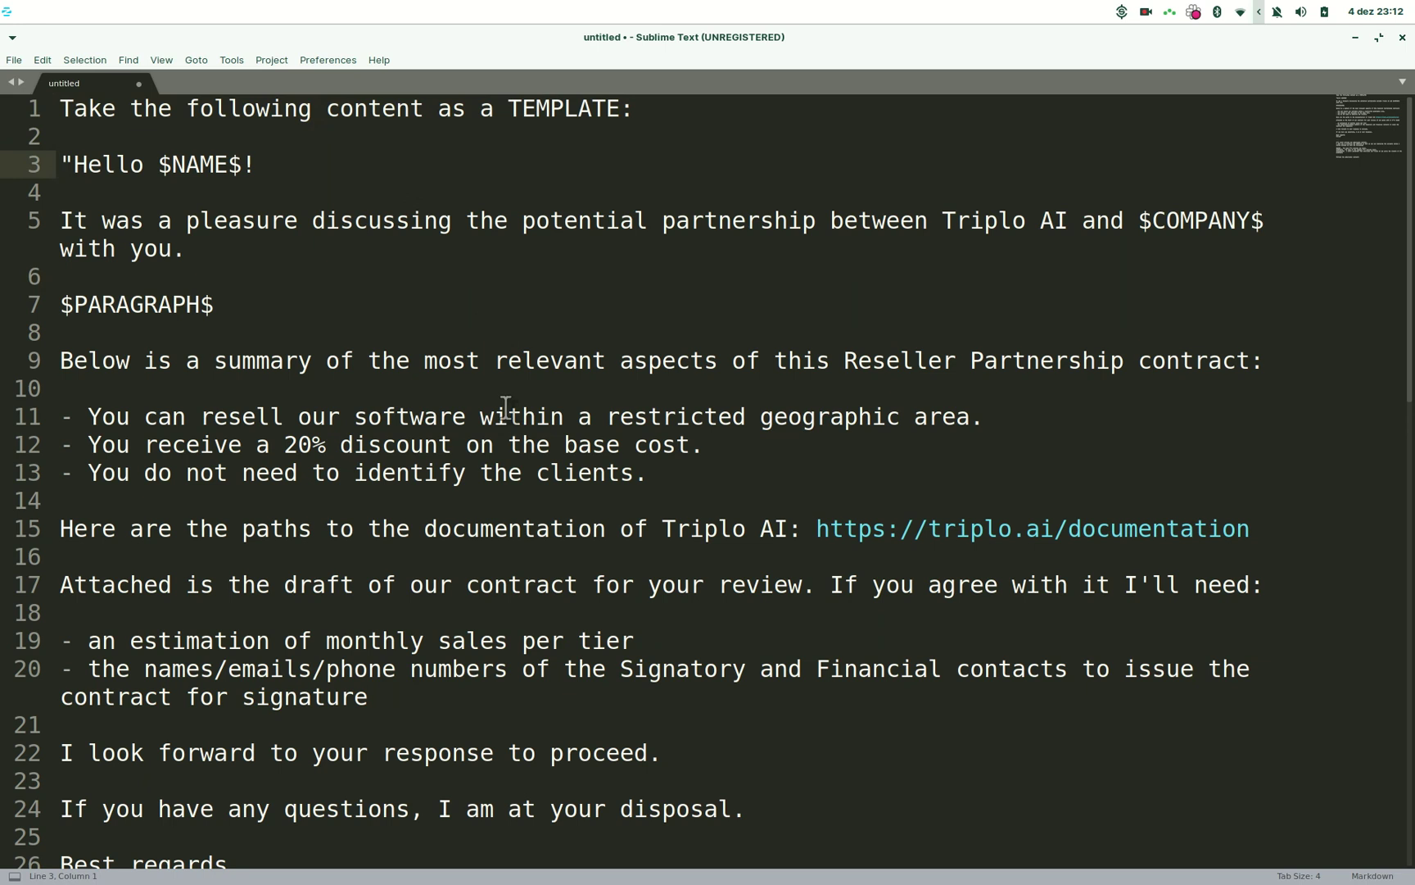
{"action": "scroll", "coordinate": [538, 487], "scroll_direction": "down", "scroll_amount": 1}
{"action": "scroll", "coordinate": [538, 486], "scroll_direction": "up", "scroll_amount": 1}
{"action": "left_click", "coordinate": [156, 164]}
{"action": "left_click_drag", "start_coordinate": [156, 164], "coordinate": [242, 161]}
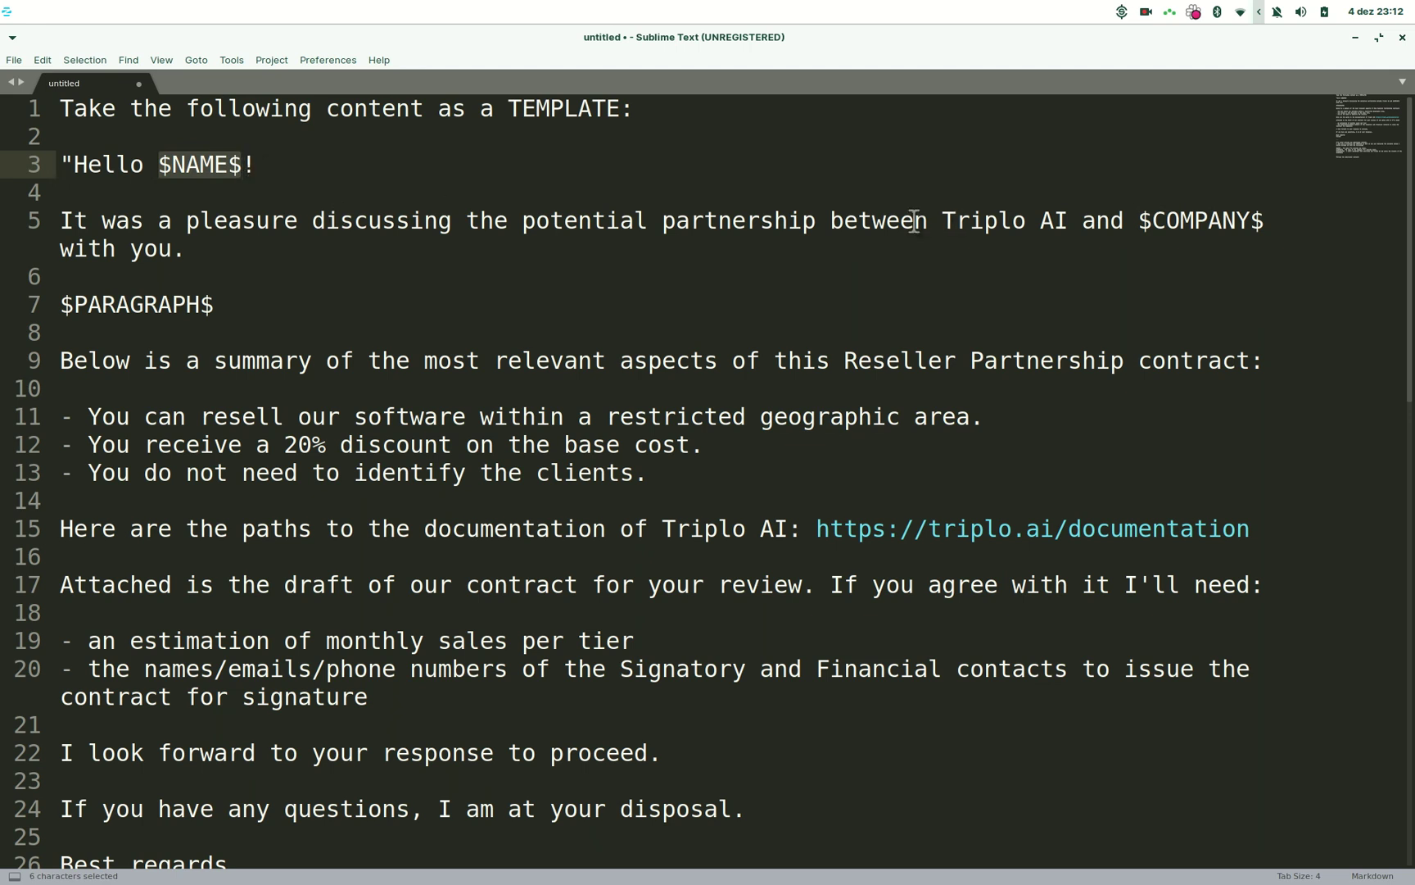
{"action": "left_click_drag", "start_coordinate": [1139, 221], "coordinate": [1266, 221]}
{"action": "left_click_drag", "start_coordinate": [215, 304], "coordinate": [52, 311]}
{"action": "scroll", "coordinate": [587, 331], "scroll_direction": "down", "scroll_amount": 1}
{"action": "scroll", "coordinate": [593, 332], "scroll_direction": "up", "scroll_amount": 1}
{"action": "scroll", "coordinate": [601, 337], "scroll_direction": "down", "scroll_amount": 1}
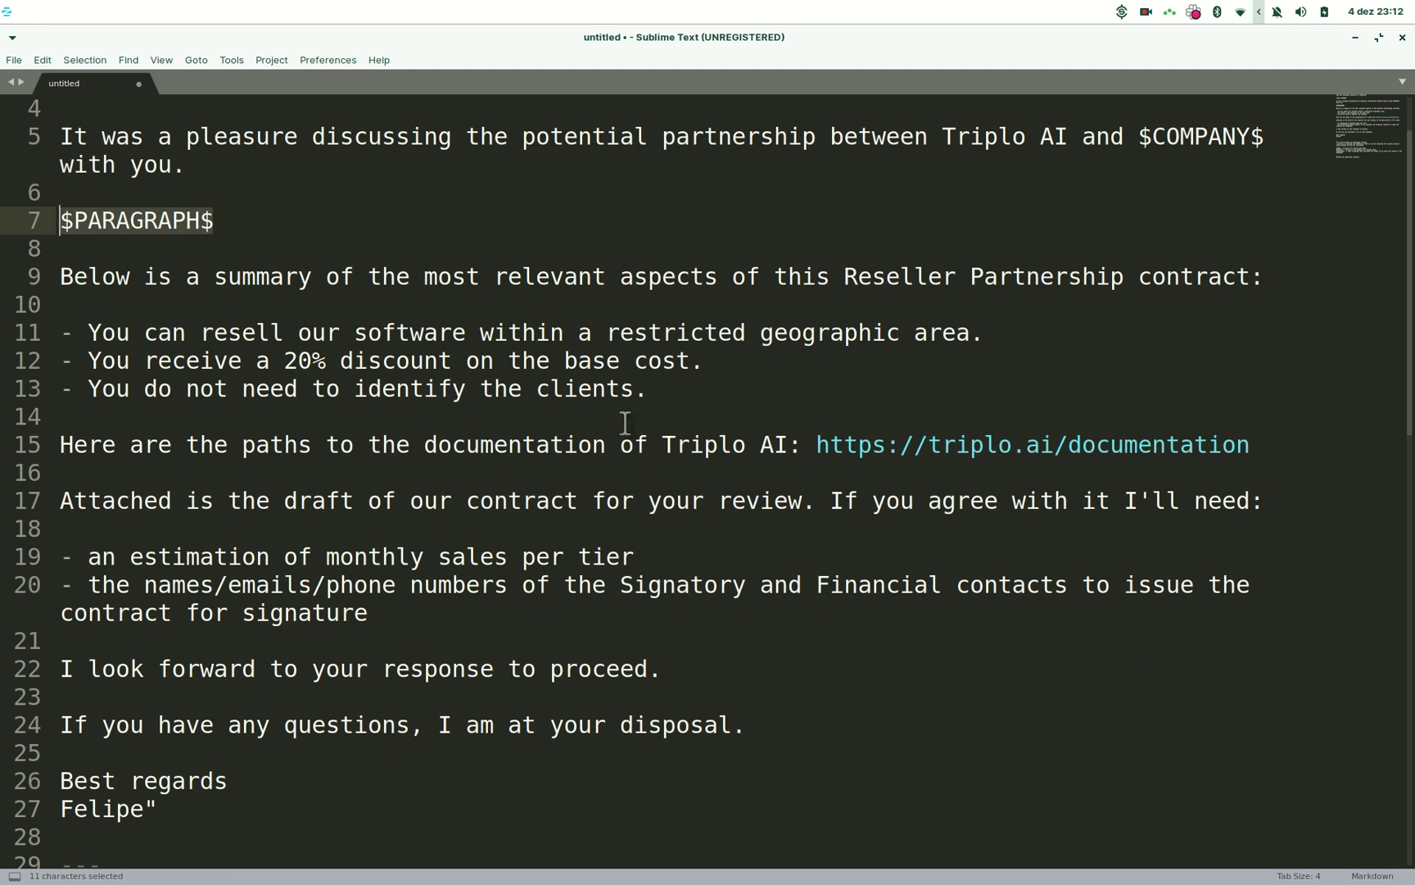
Review the TEMPLATE rules replacing $NAME$, $COMPANY$ and $PARAGRAPH$, then return to Chrome.
{"action": "scroll", "coordinate": [597, 426], "scroll_direction": "down", "scroll_amount": 2}
{"action": "scroll", "coordinate": [451, 443], "scroll_direction": "down", "scroll_amount": 4}
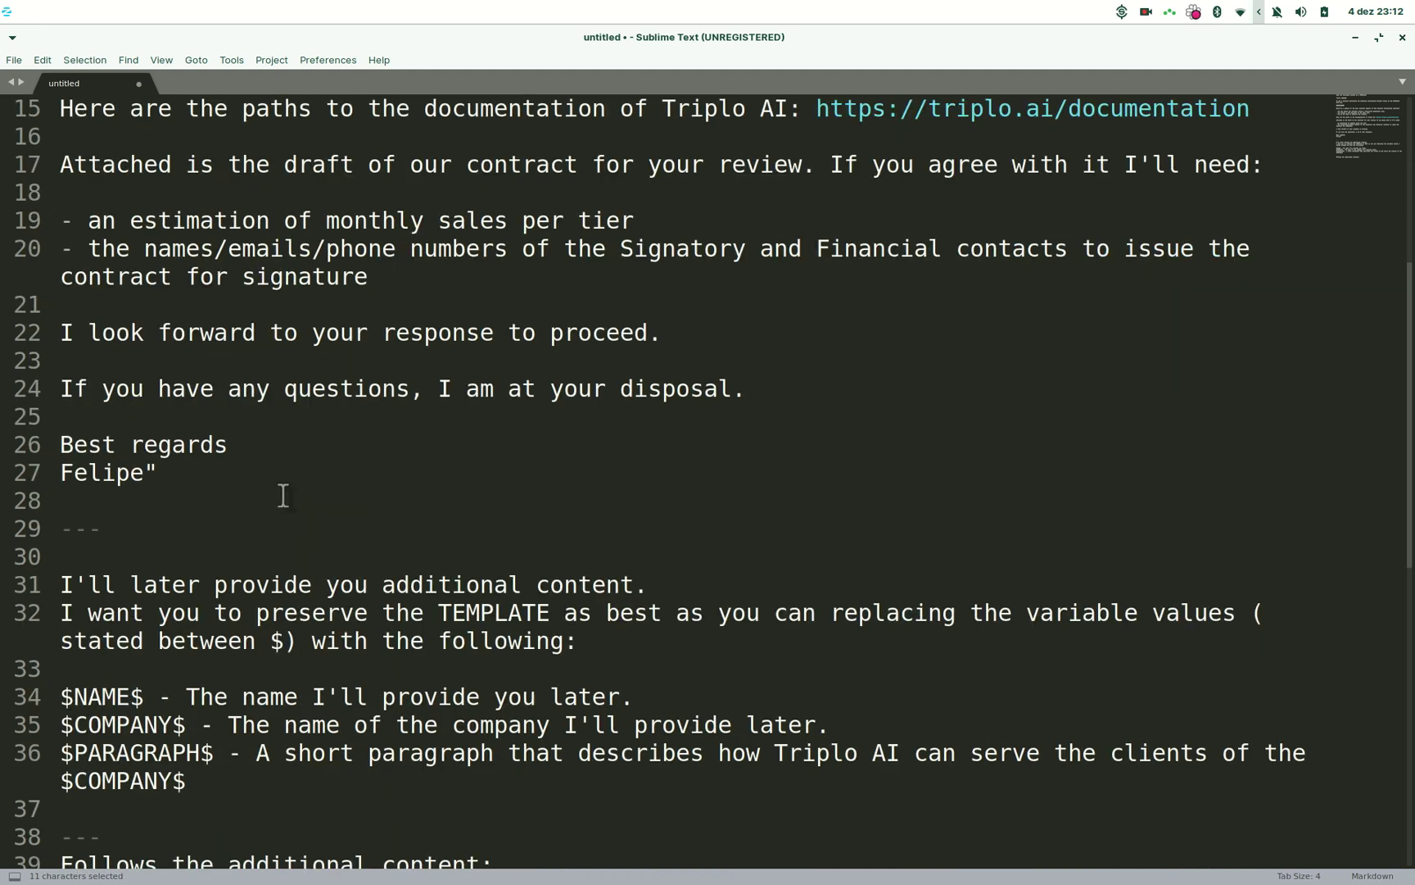
{"action": "scroll", "coordinate": [119, 442], "scroll_direction": "up", "scroll_amount": 1}
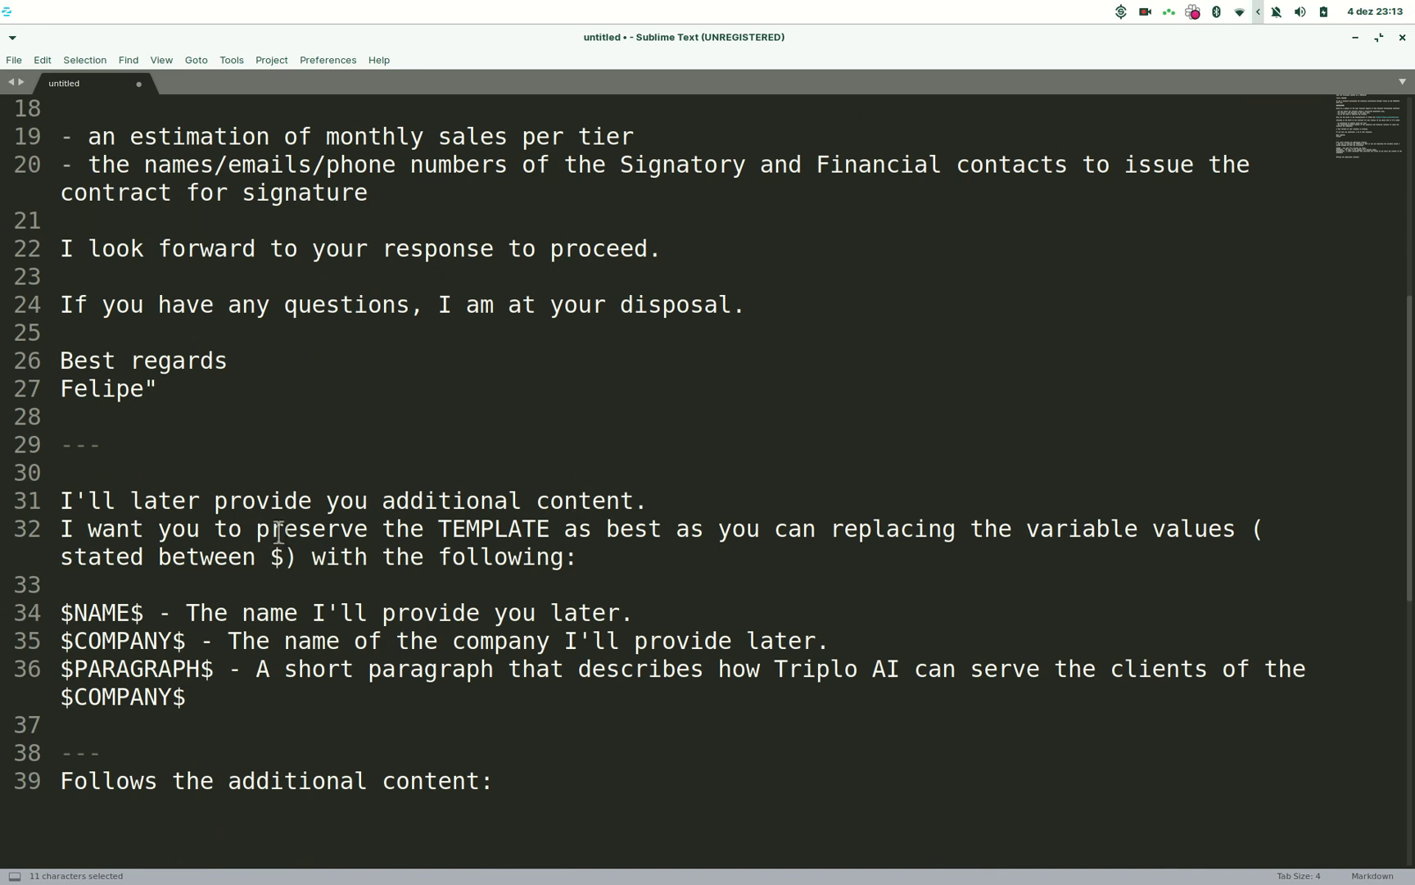
{"action": "left_click_drag", "start_coordinate": [438, 531], "coordinate": [551, 530]}
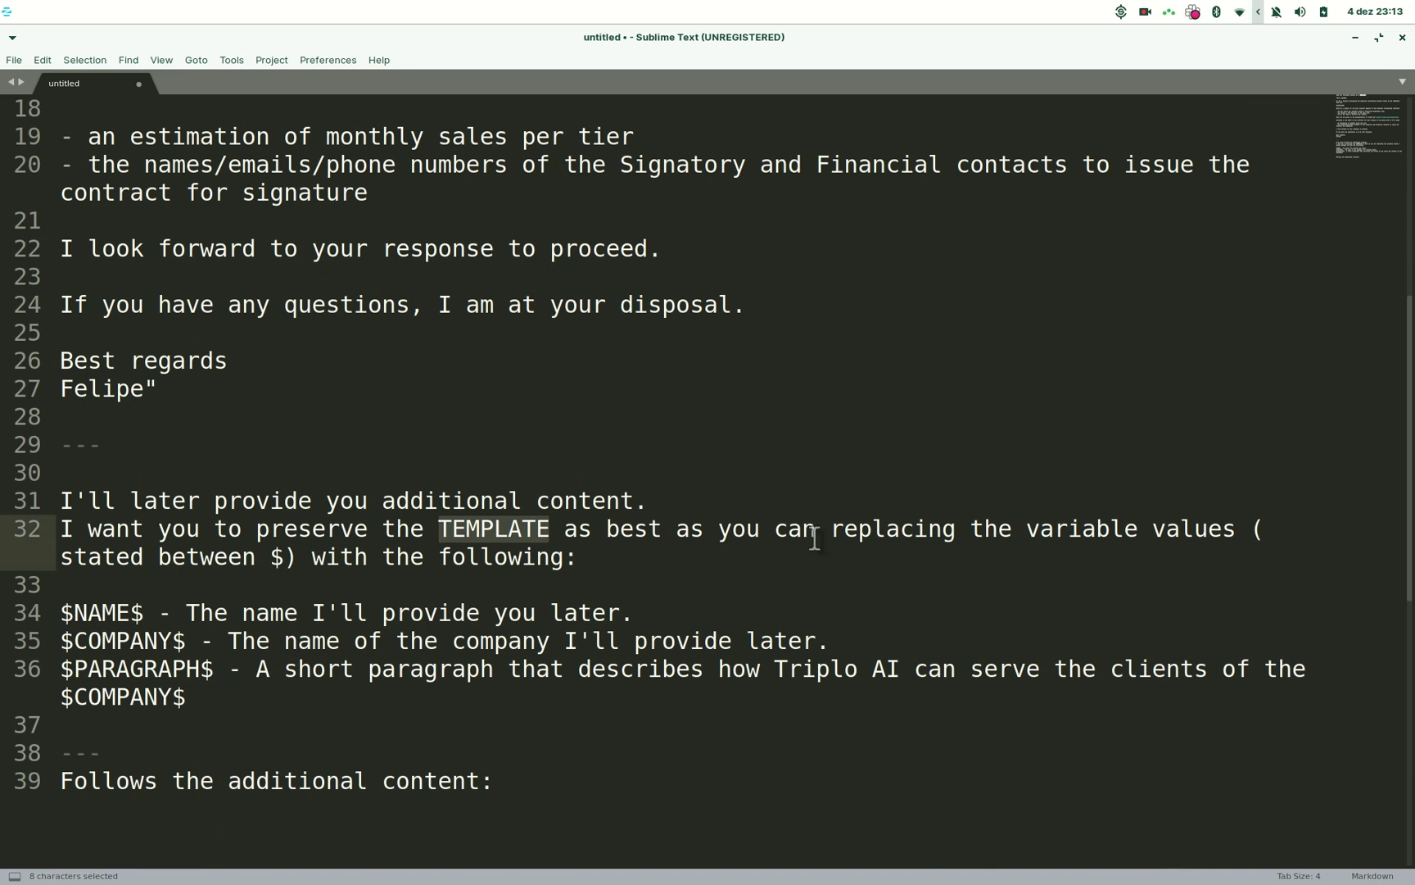
{"action": "left_click_drag", "start_coordinate": [832, 530], "coordinate": [1236, 536]}
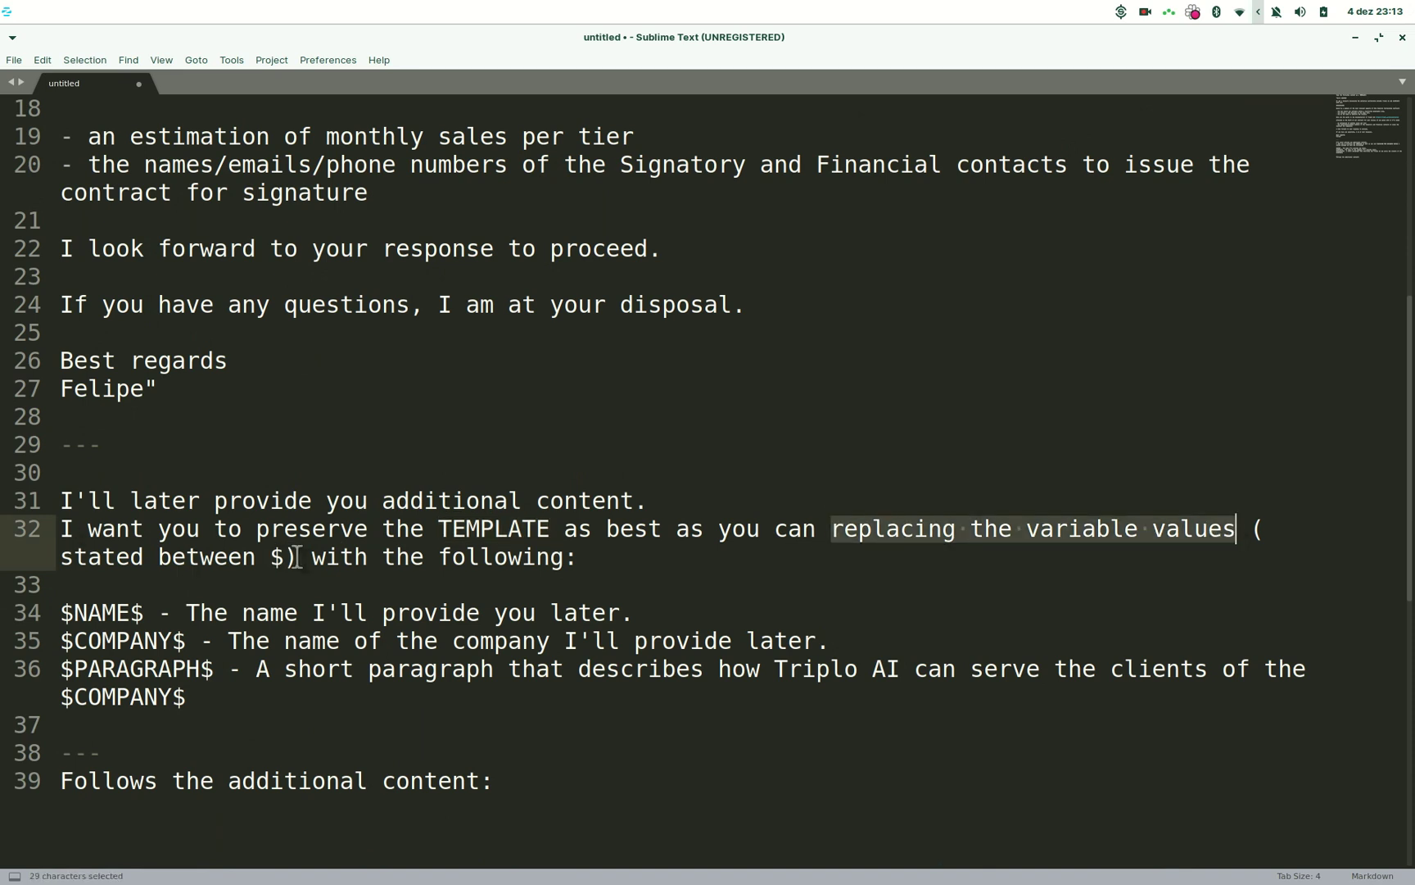
{"action": "left_click_drag", "start_coordinate": [285, 558], "coordinate": [274, 556]}
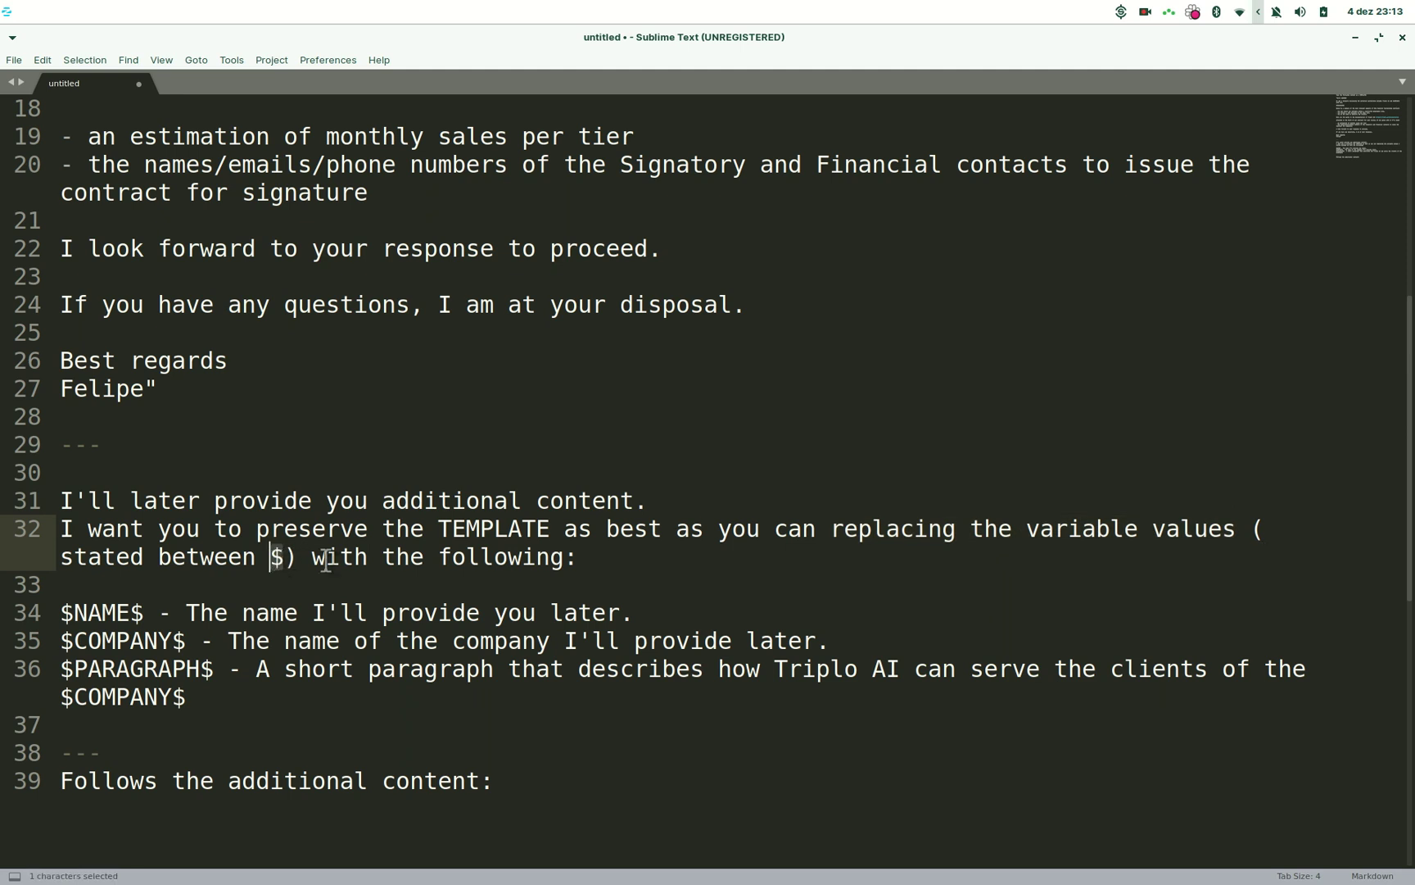
{"action": "left_click_drag", "start_coordinate": [59, 613], "coordinate": [130, 612]}
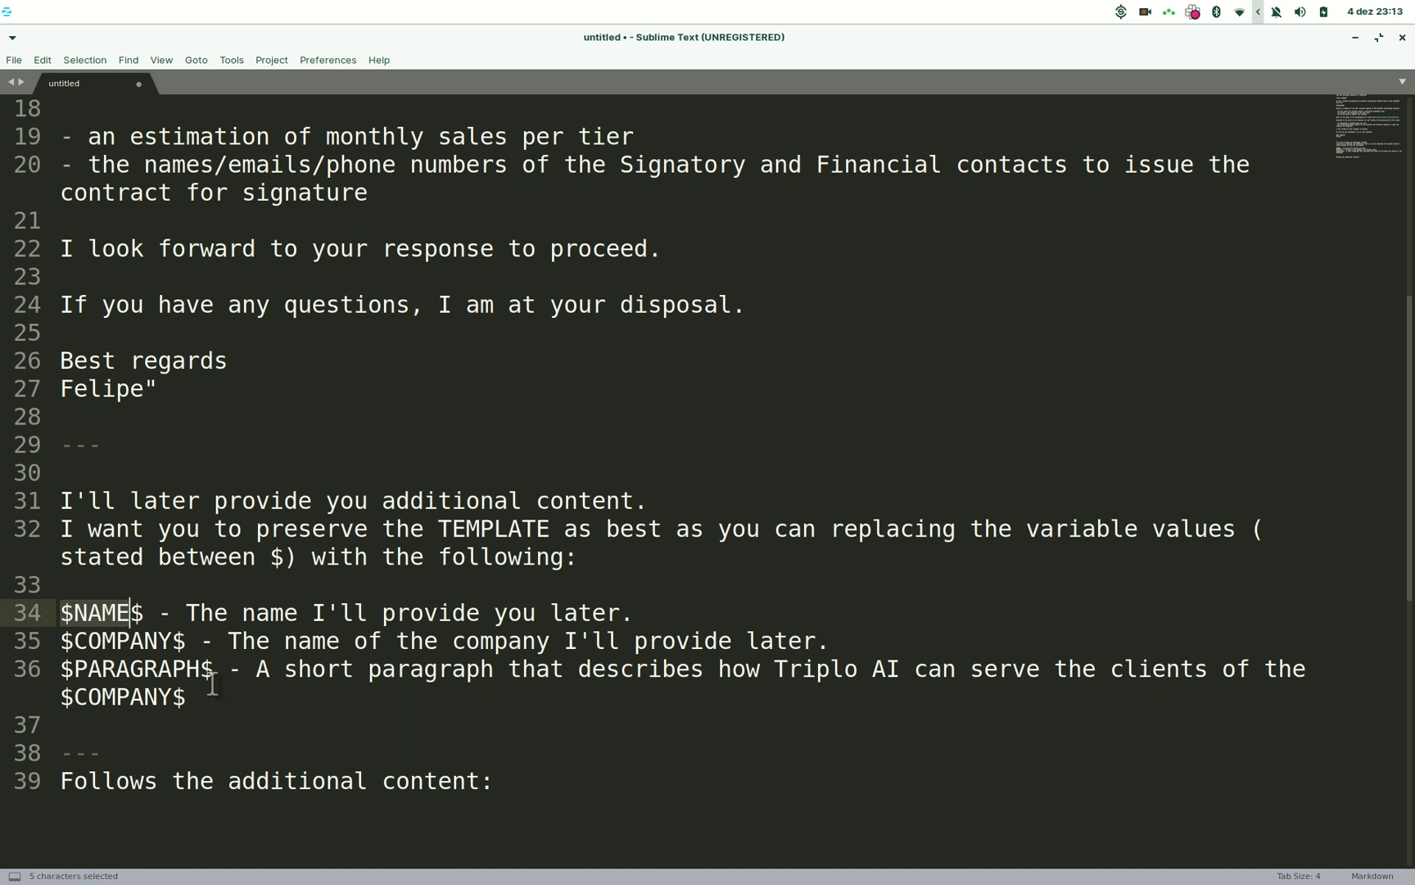
{"action": "left_click_drag", "start_coordinate": [215, 673], "coordinate": [59, 672]}
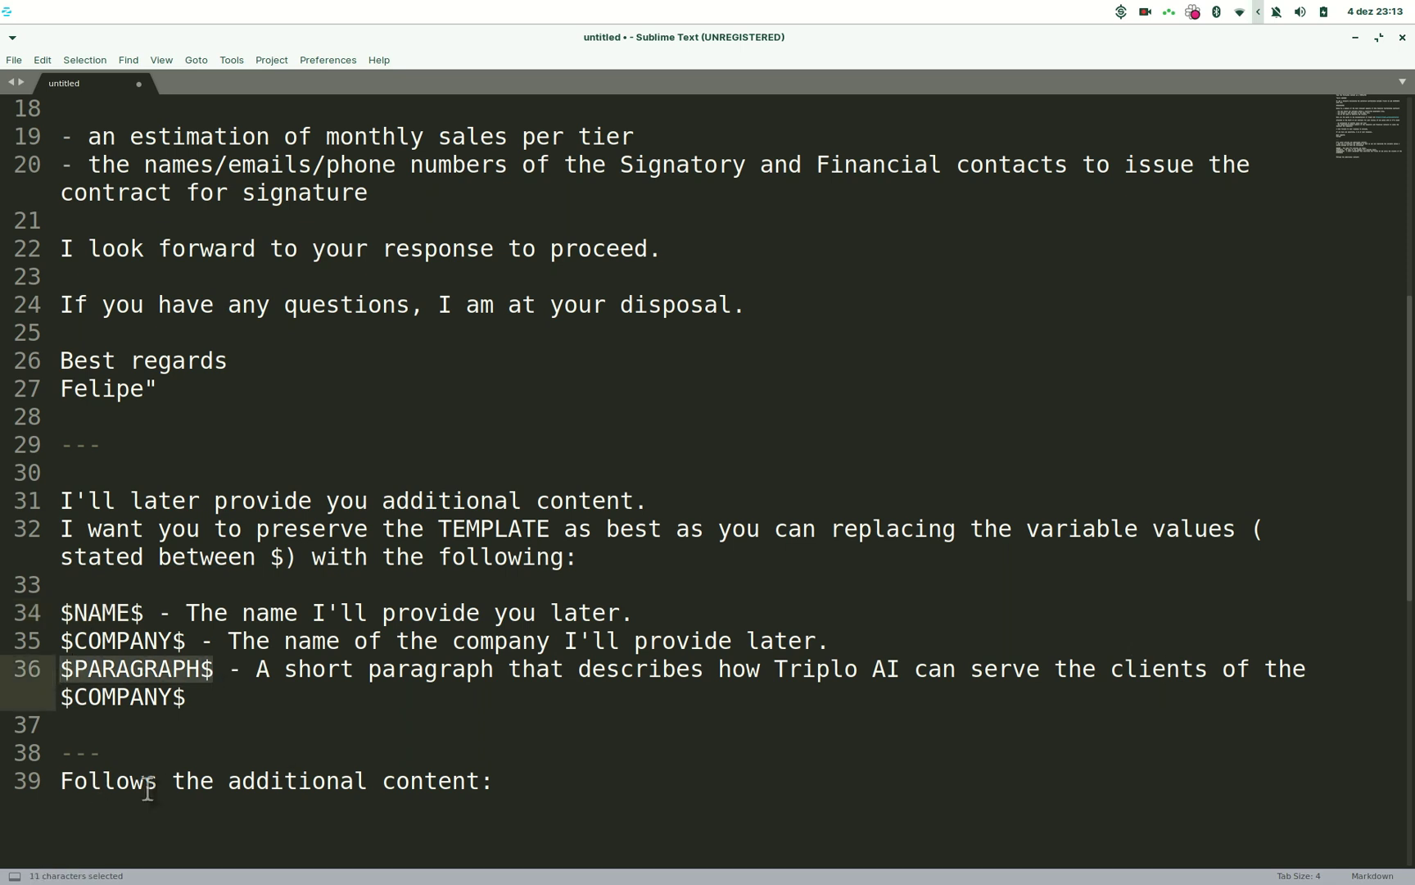
{"action": "scroll", "coordinate": [532, 784], "scroll_direction": "up", "scroll_amount": 6}
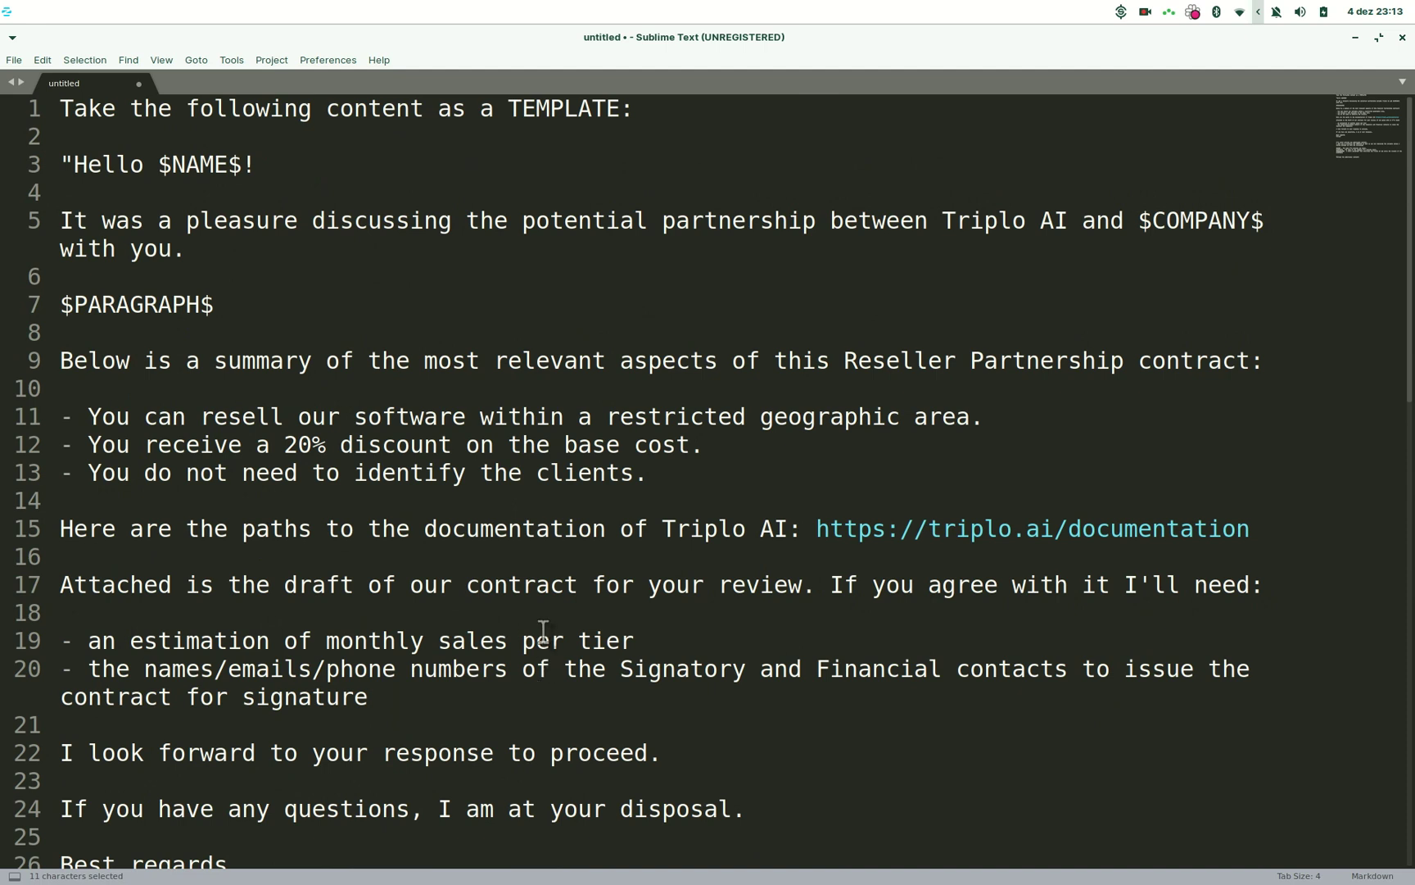
{"action": "key", "text": "alt+Tab"}
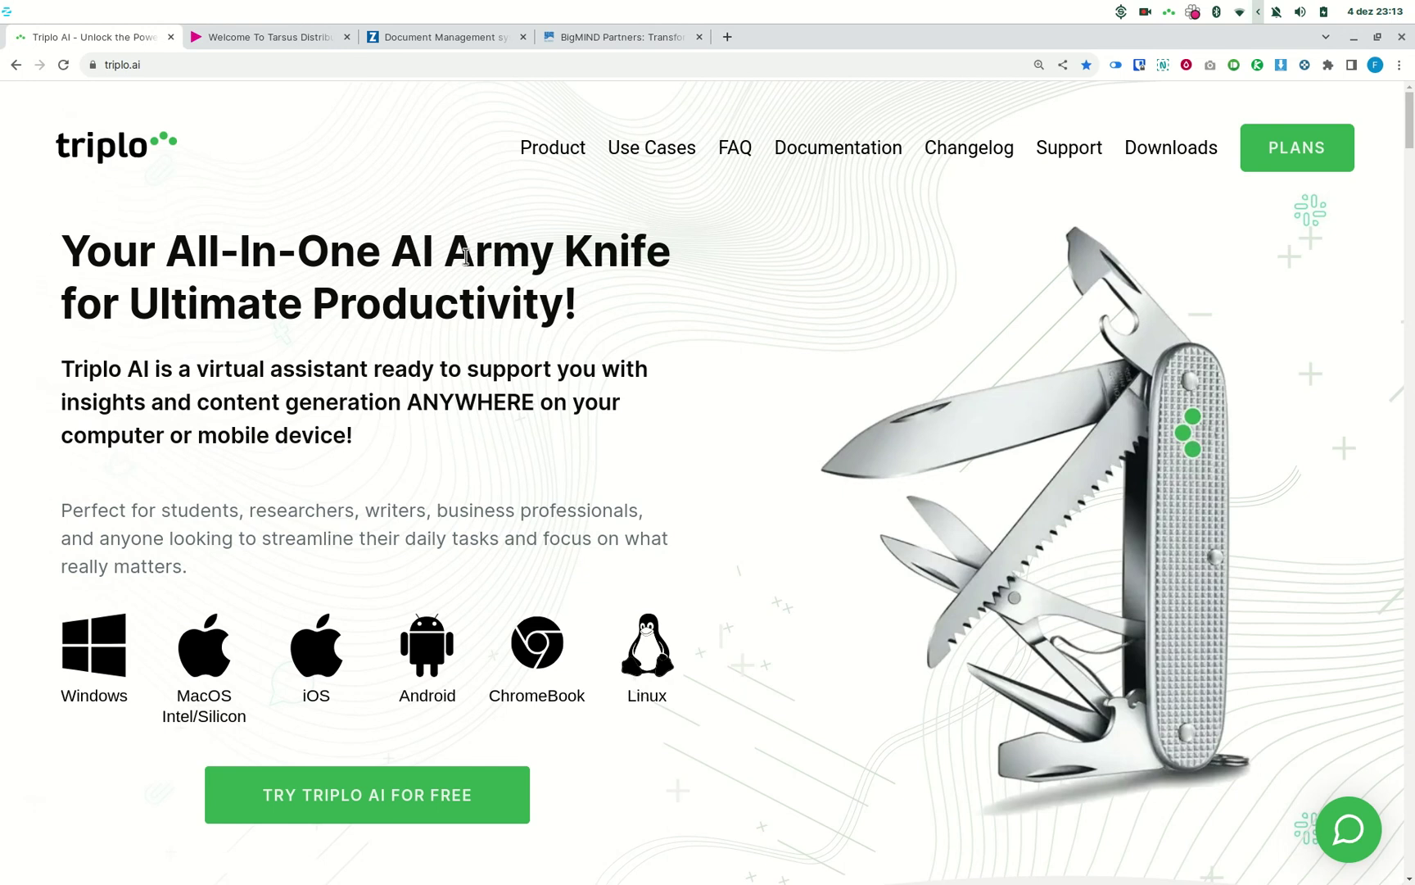
Select all the homepage text and start a new context prompt in Triplo AI.
{"action": "key", "text": "ctrl+a"}
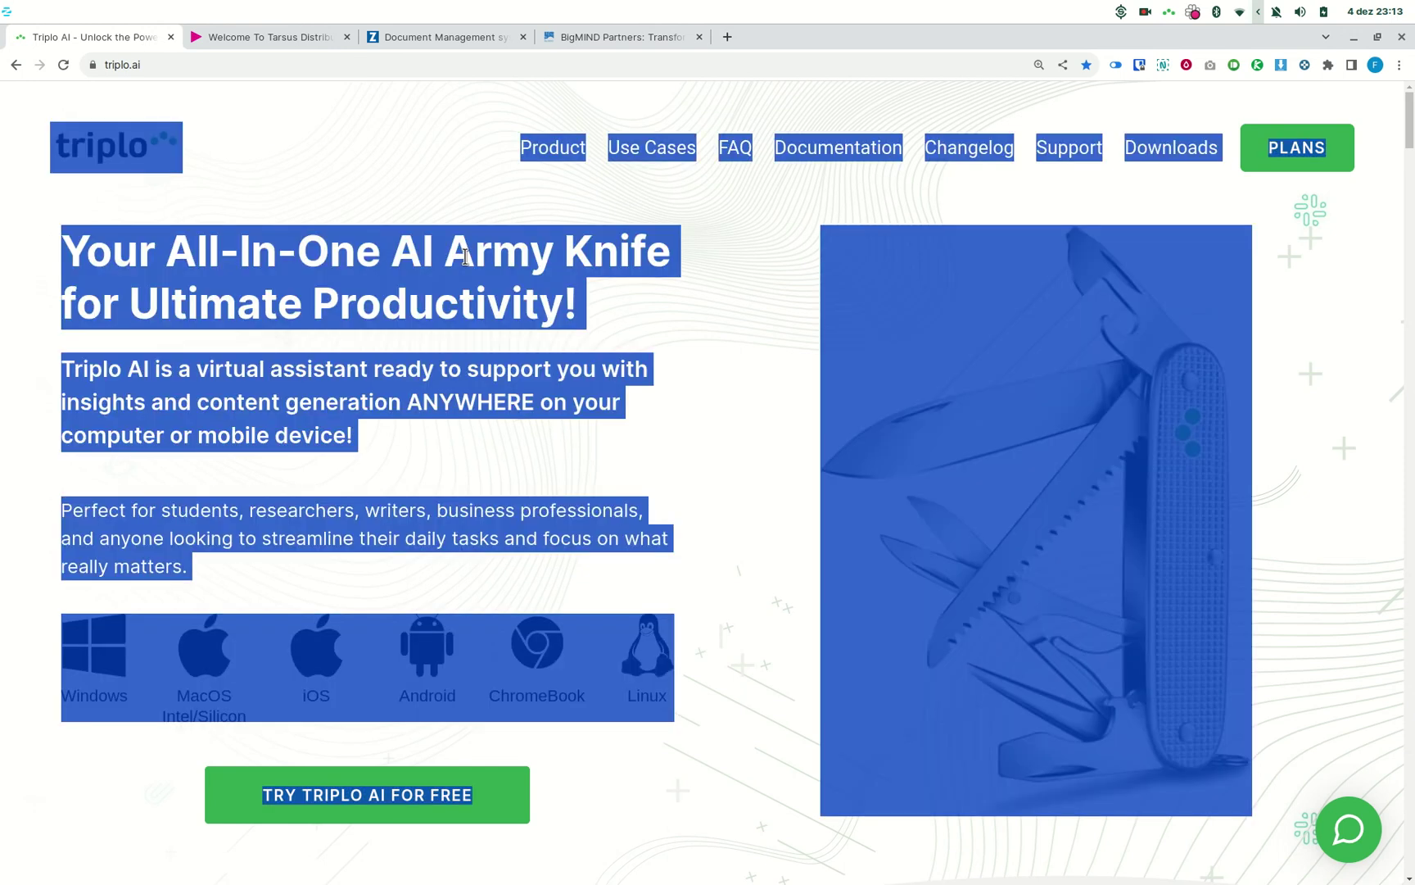
{"action": "key", "text": "ctrl+alt+space"}
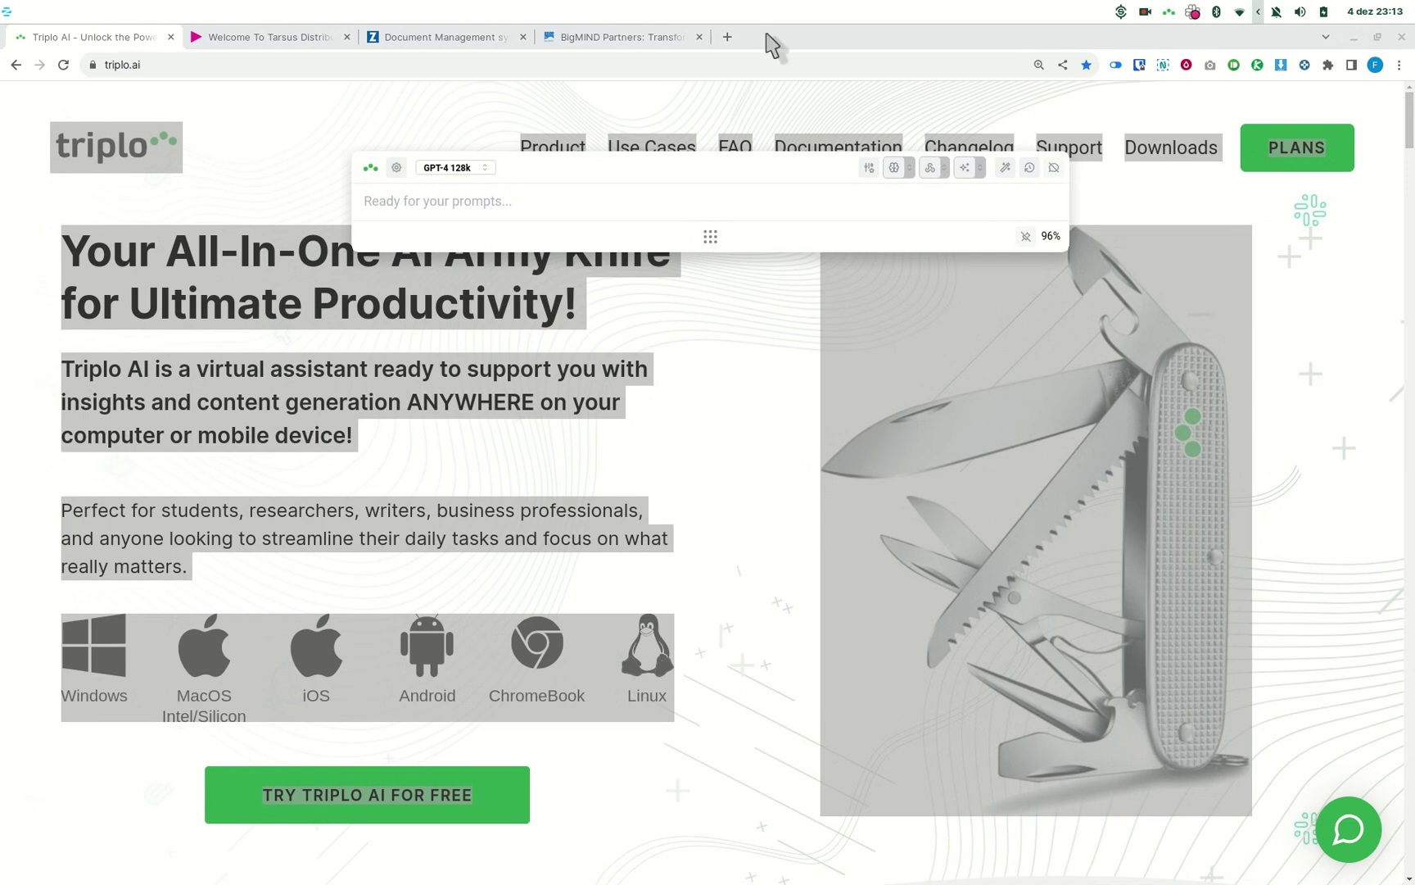
{"action": "left_click", "coordinate": [1010, 170]}
{"action": "left_click", "coordinate": [461, 411]}
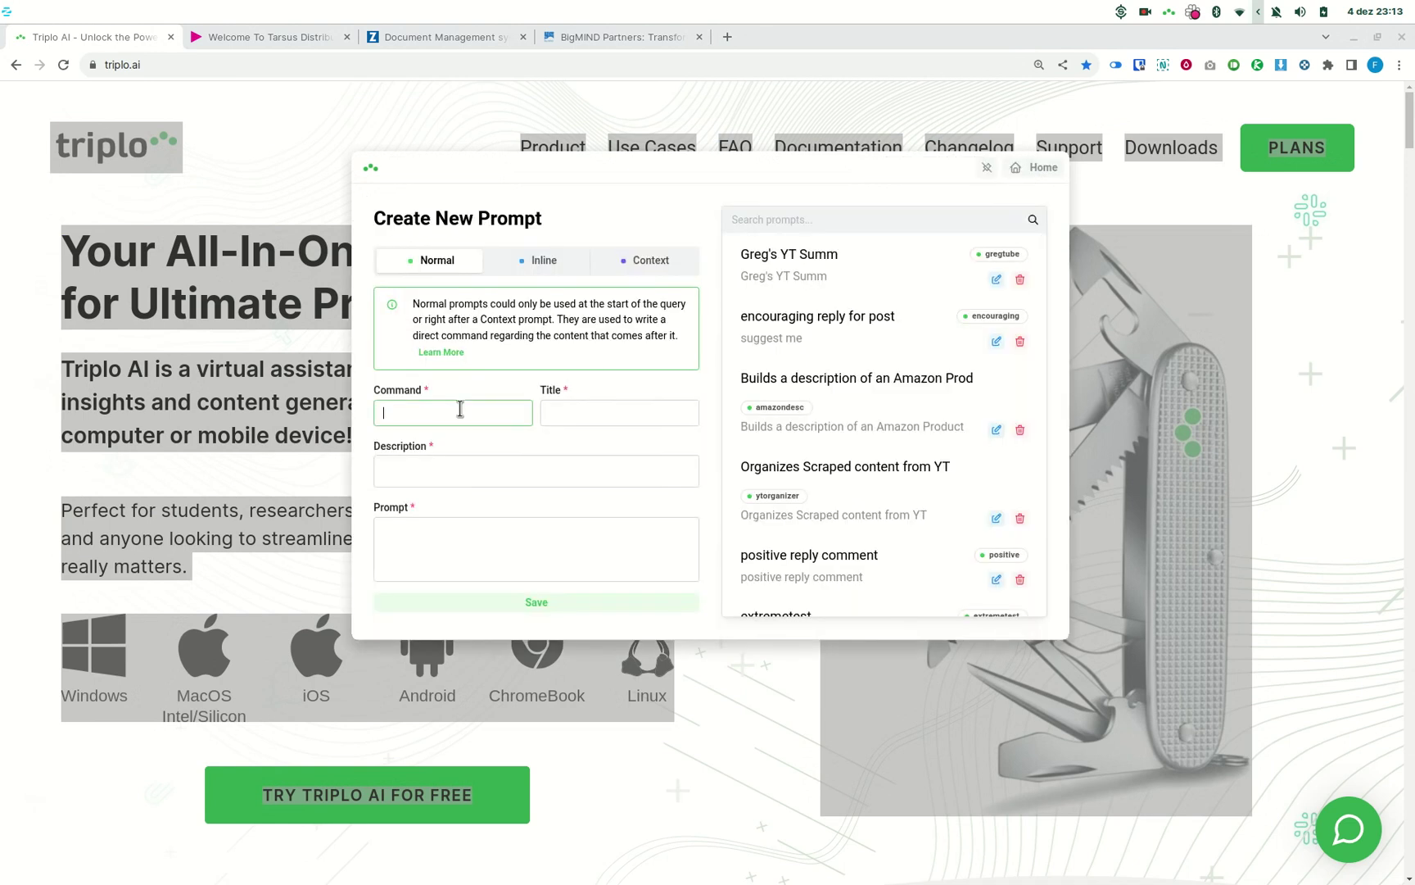
{"action": "left_click", "coordinate": [637, 261]}
Name the prompt triplosite, paste the homepage text as its prompt, and save.
{"action": "left_click", "coordinate": [422, 417]}
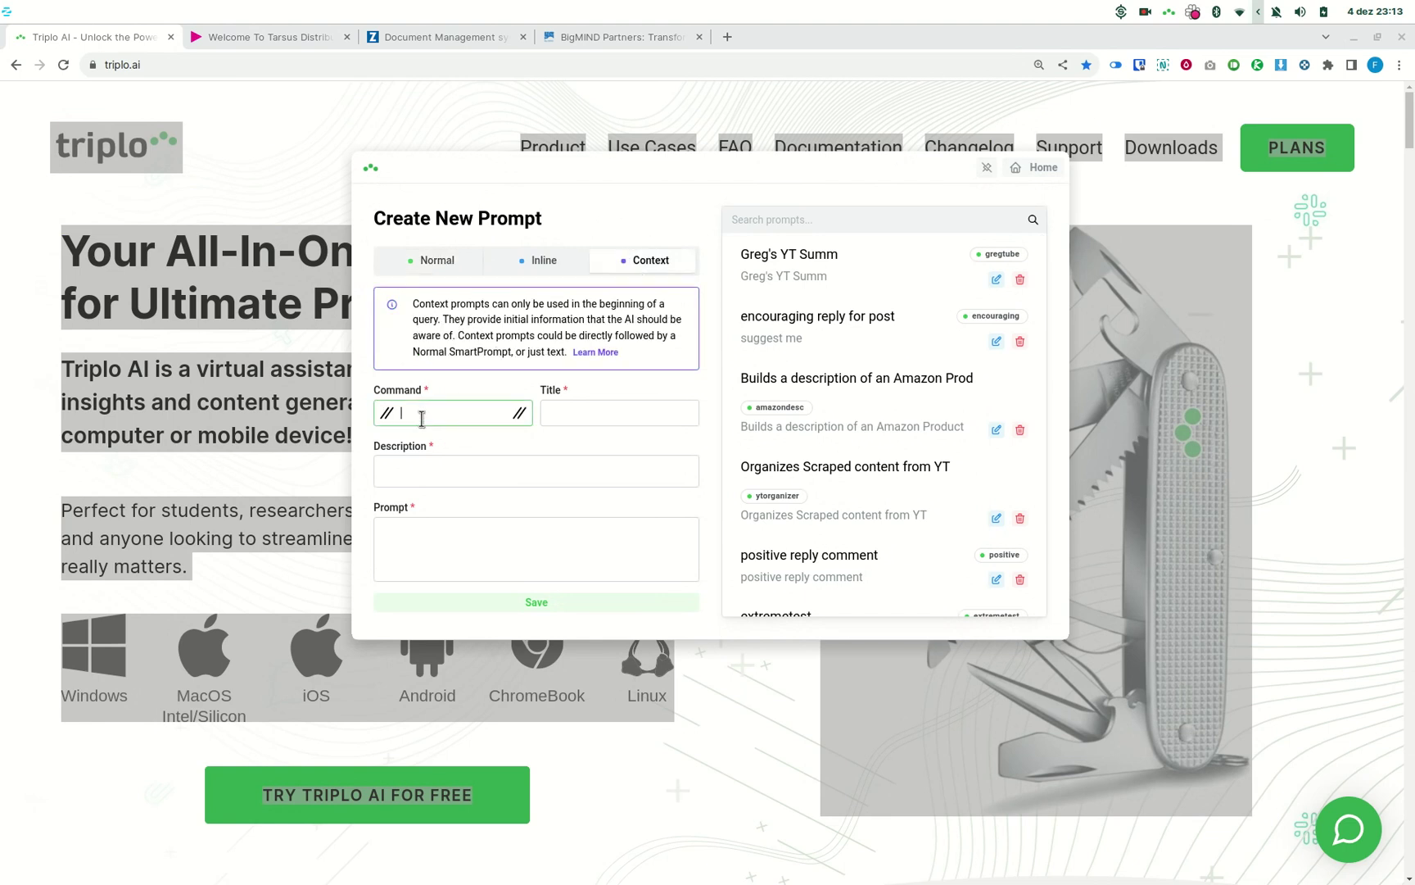
{"action": "type", "text": "tro"}
{"action": "key", "text": "BackSpace"}
{"action": "type", "text": "iplosite"}
{"action": "key", "text": "Tab"}
{"action": "key", "text": "Tab"}
{"action": "type", "text": "tri"}
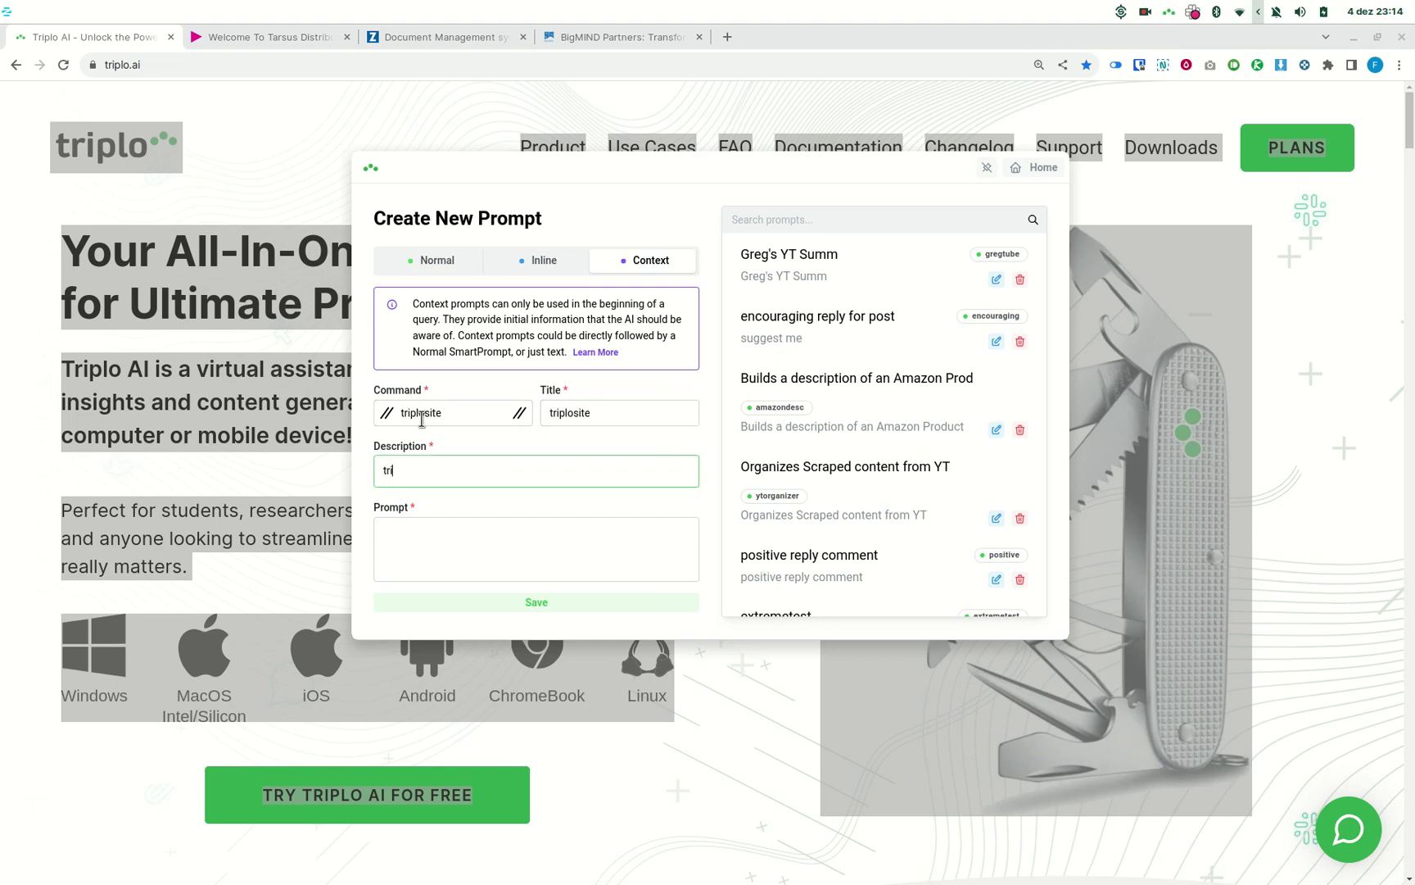
{"action": "key", "text": "Tab"}
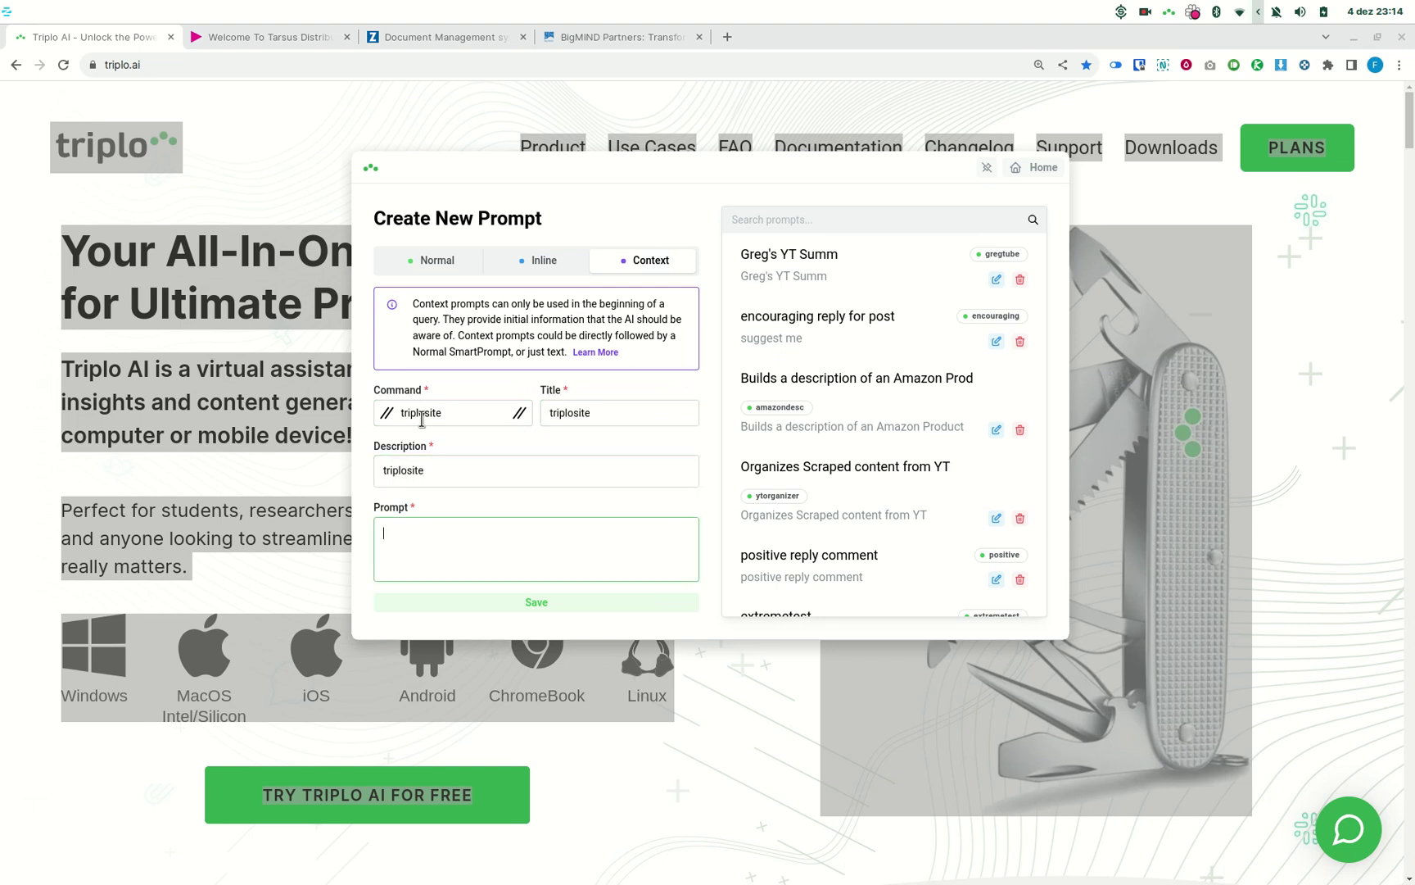
{"action": "key", "text": "ctrl+v"}
{"action": "left_click", "coordinate": [529, 604]}
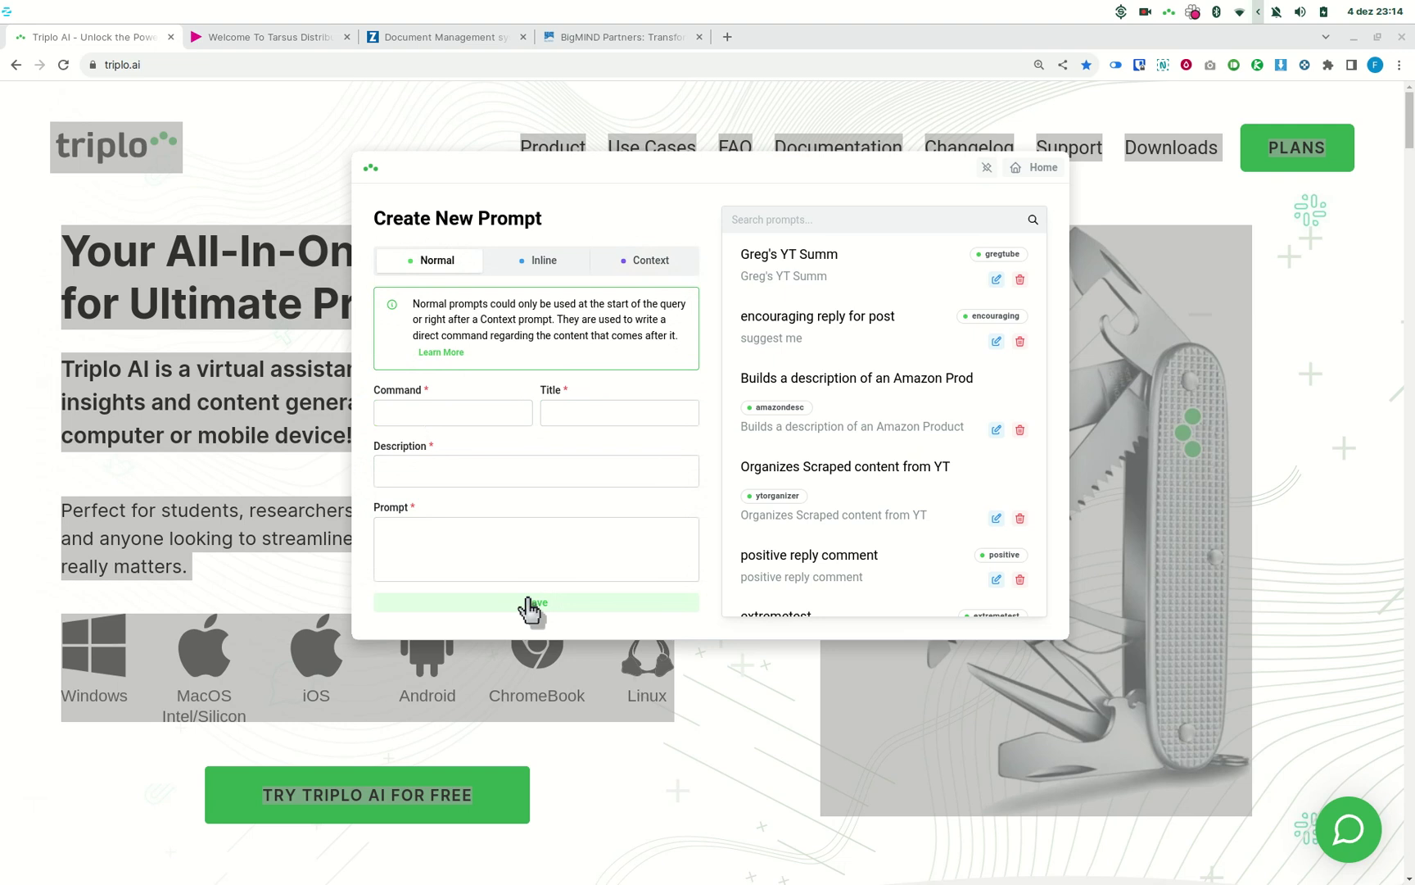
Create an inline prompt with command, title and description all set to powerexpander.
{"action": "left_click", "coordinate": [534, 262]}
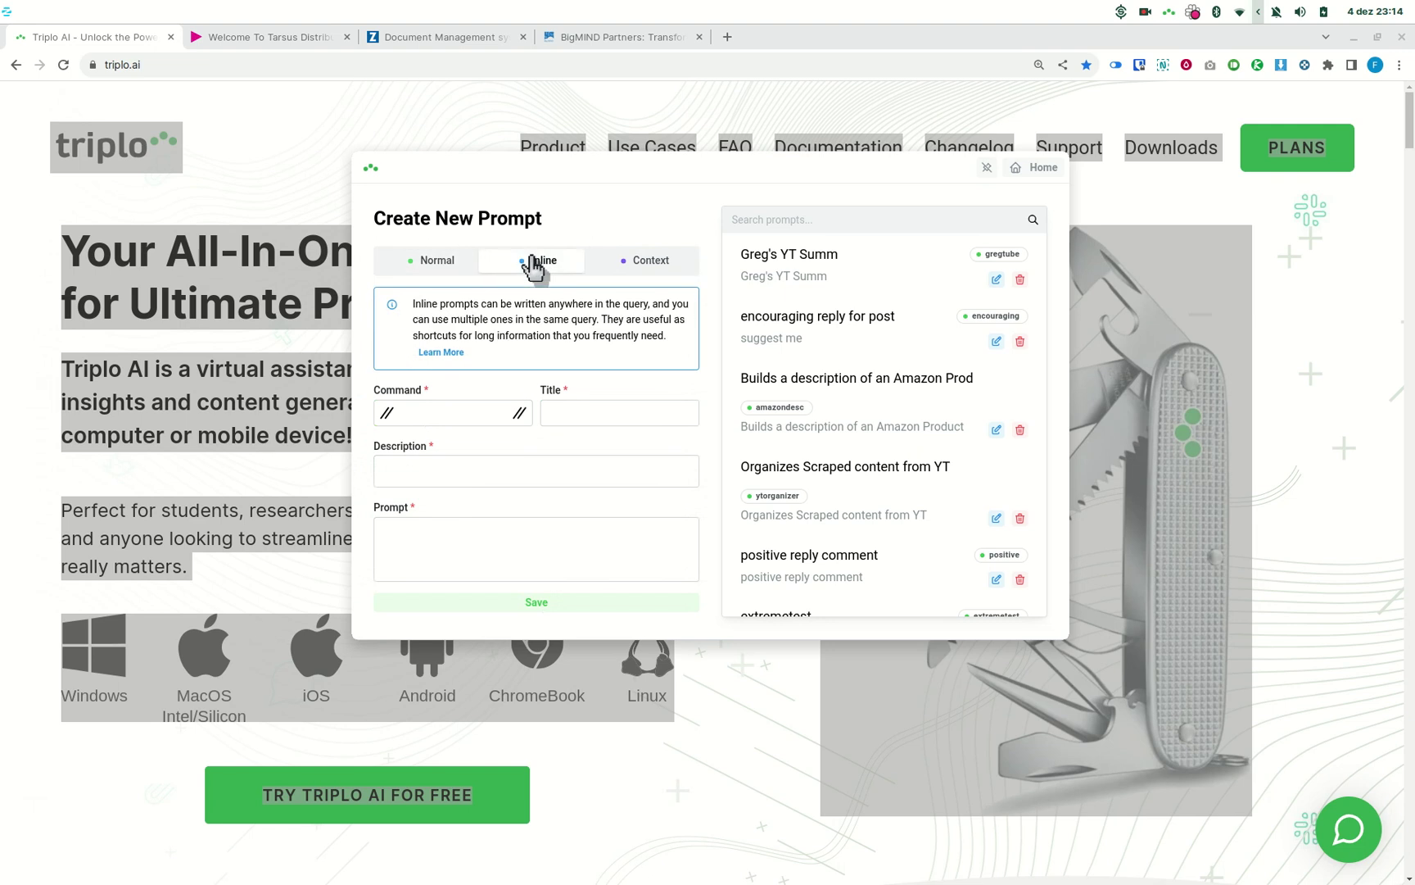
{"action": "left_click", "coordinate": [421, 412]}
{"action": "type", "text": "powerexpander"}
{"action": "key", "text": "Tab"}
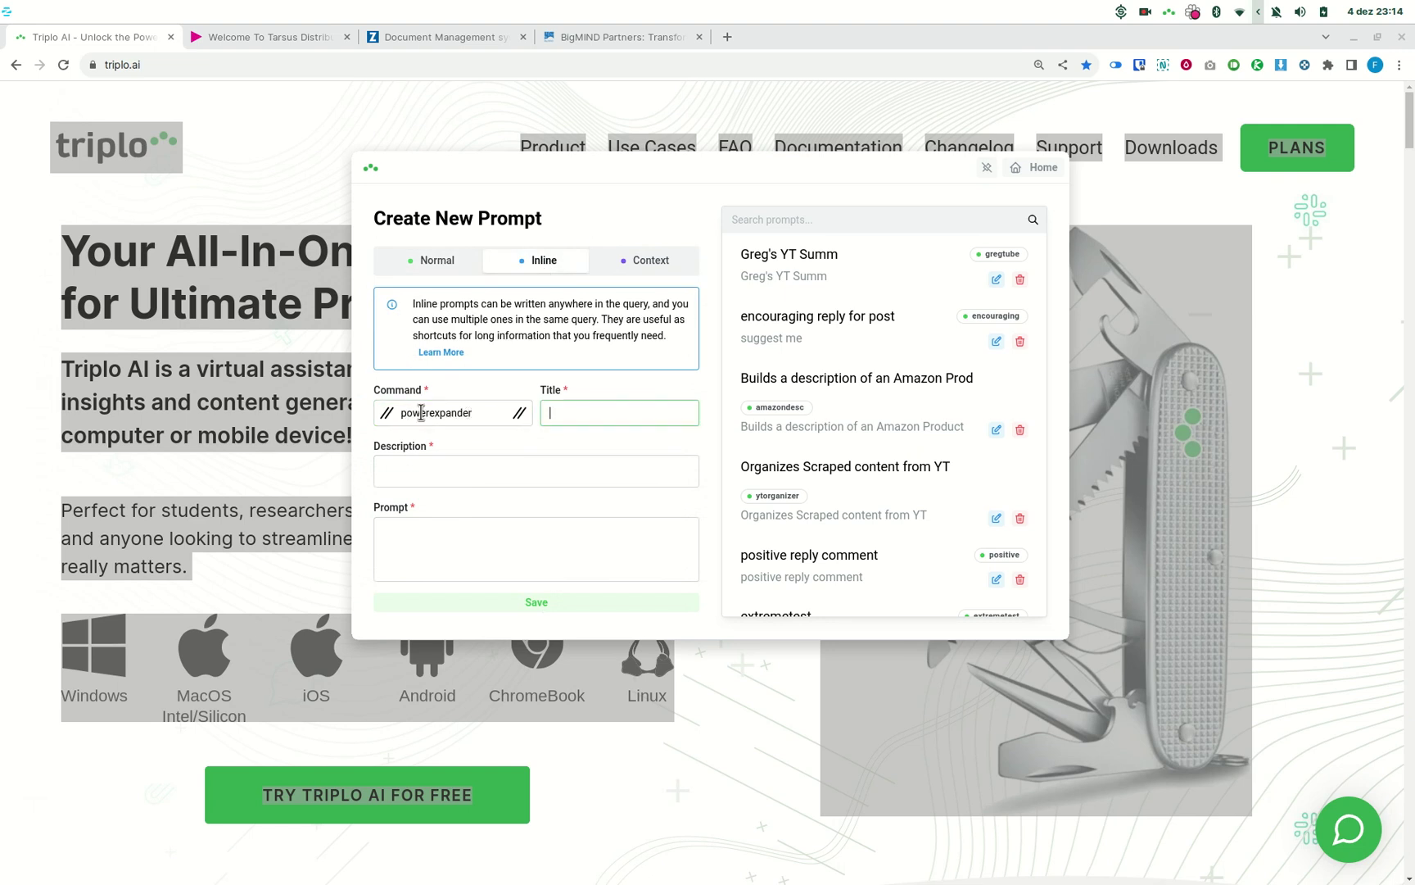
{"action": "double_click", "coordinate": [421, 412]}
{"action": "key", "text": "ctrl+c"}
{"action": "left_click", "coordinate": [594, 412]}
{"action": "key", "text": "ctrl+v"}
{"action": "left_click", "coordinate": [439, 478]}
{"action": "key", "text": "ctrl+v"}
Paste the full email template into the prompt, save it, and return to the prompt bar.
{"action": "left_click", "coordinate": [414, 543]}
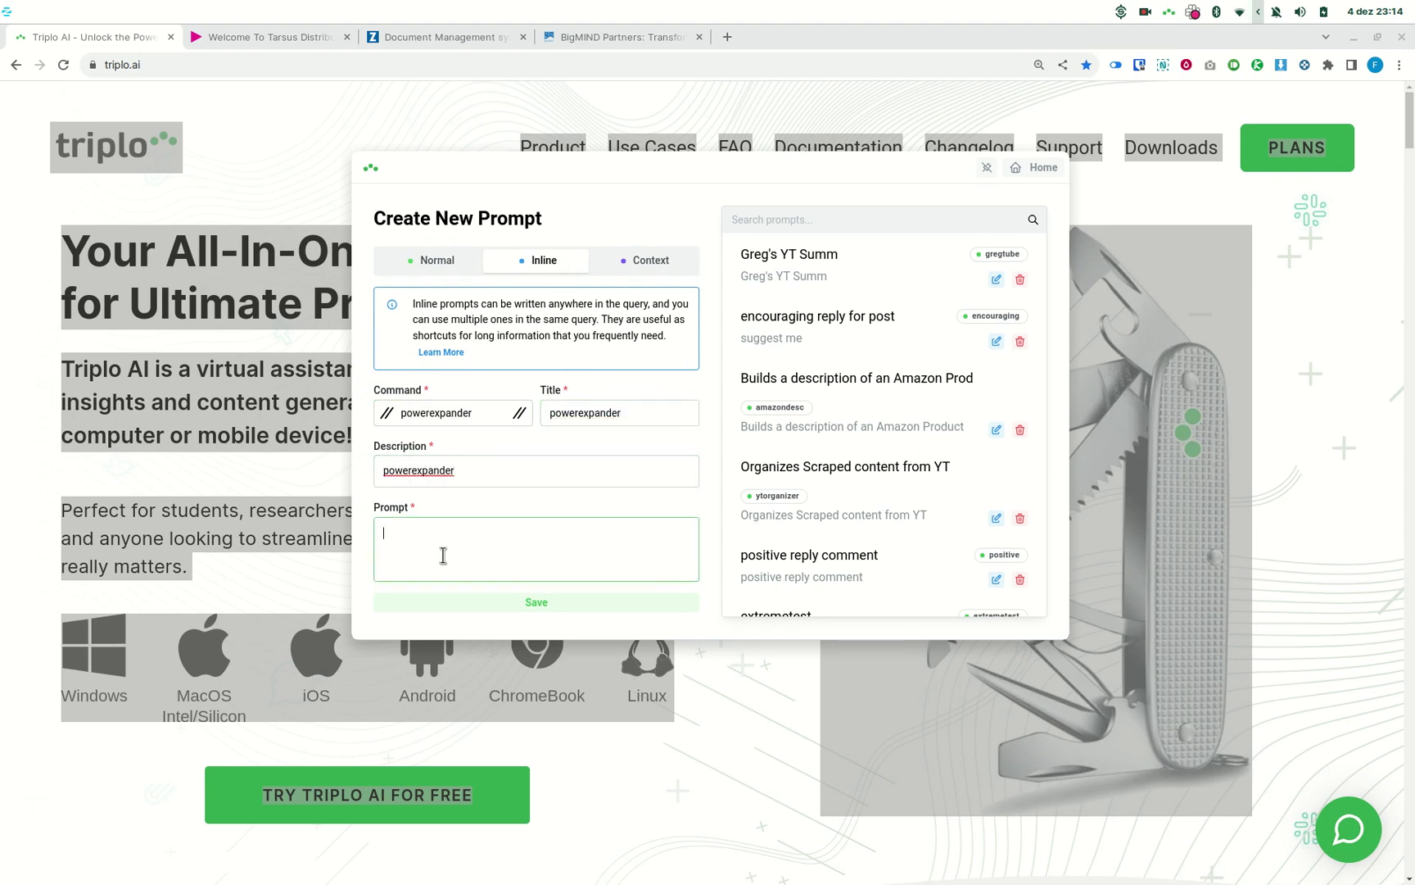
{"action": "key", "text": "alt+Tab"}
{"action": "left_click", "coordinate": [414, 526]}
{"action": "key", "text": "ctrl+v"}
{"action": "scroll", "coordinate": [556, 551], "scroll_direction": "up", "scroll_amount": 15}
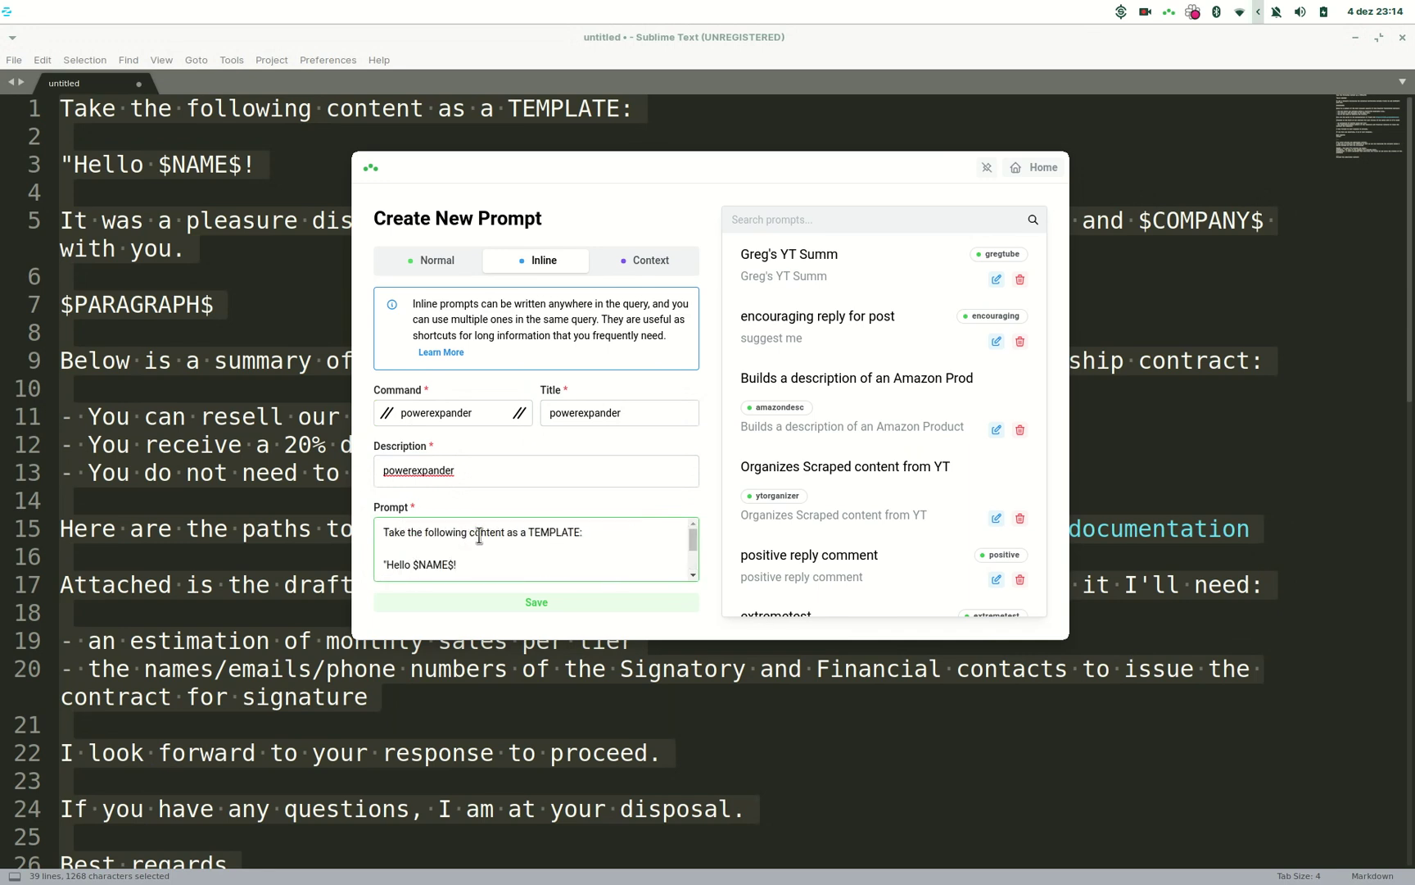
{"action": "scroll", "coordinate": [536, 534], "scroll_direction": "down", "scroll_amount": 10}
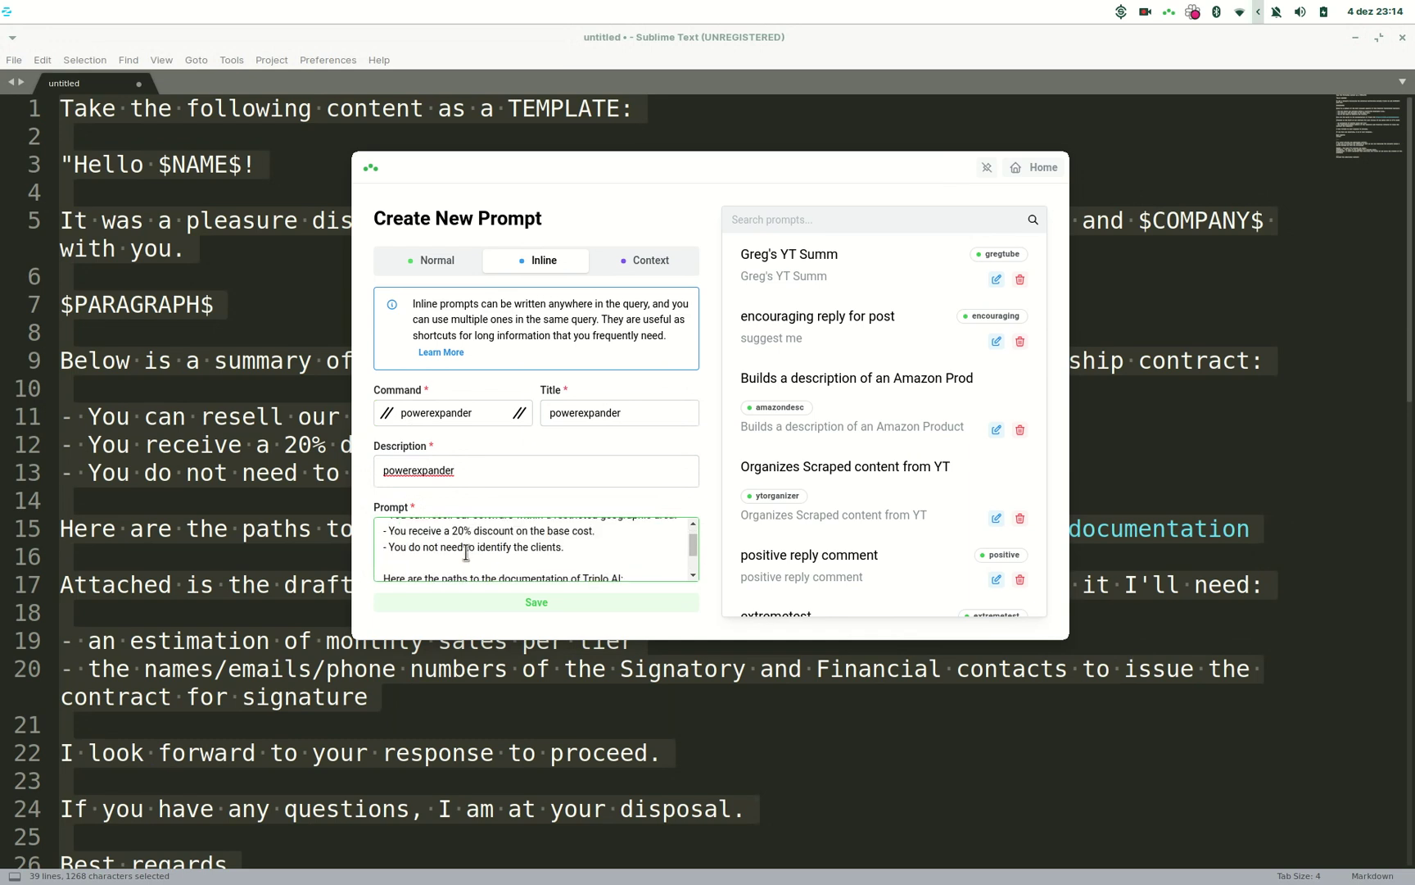
{"action": "scroll", "coordinate": [466, 552], "scroll_direction": "down", "scroll_amount": 8}
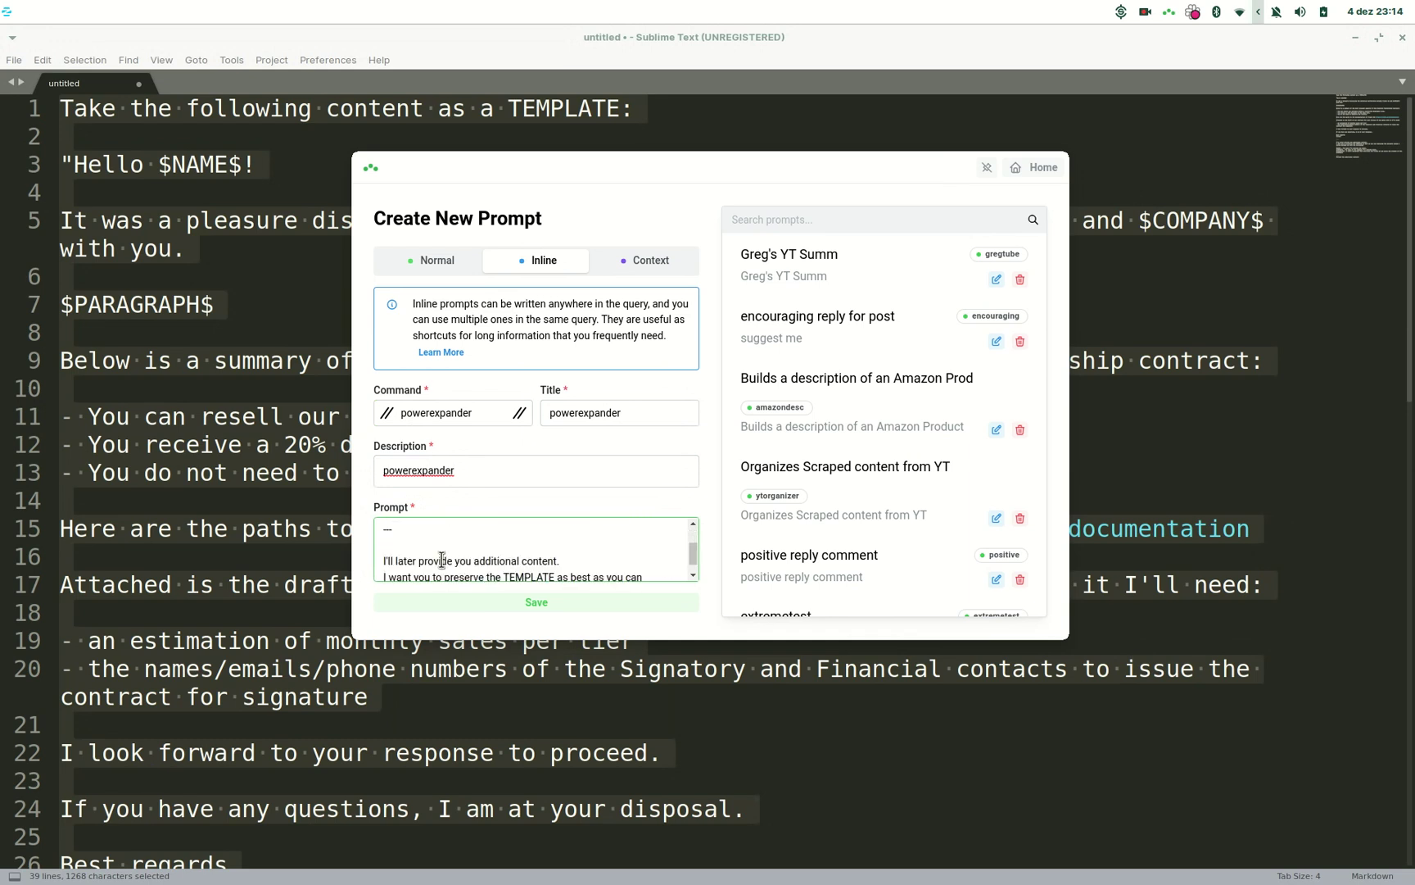
{"action": "scroll", "coordinate": [446, 560], "scroll_direction": "up", "scroll_amount": 2}
{"action": "scroll", "coordinate": [479, 559], "scroll_direction": "down", "scroll_amount": 2}
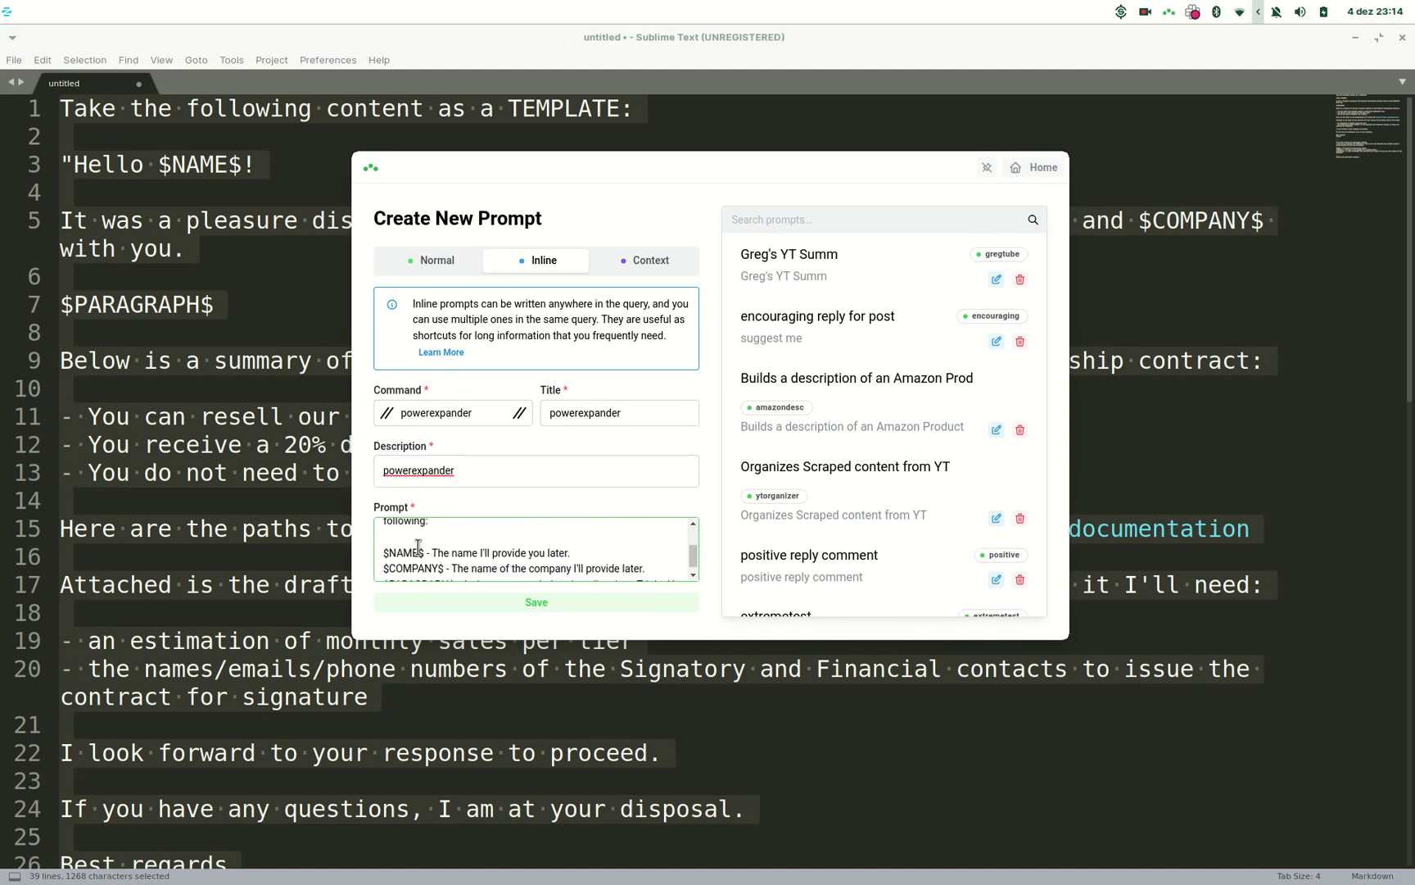
{"action": "scroll", "coordinate": [414, 549], "scroll_direction": "down", "scroll_amount": 3}
{"action": "left_click", "coordinate": [514, 602]}
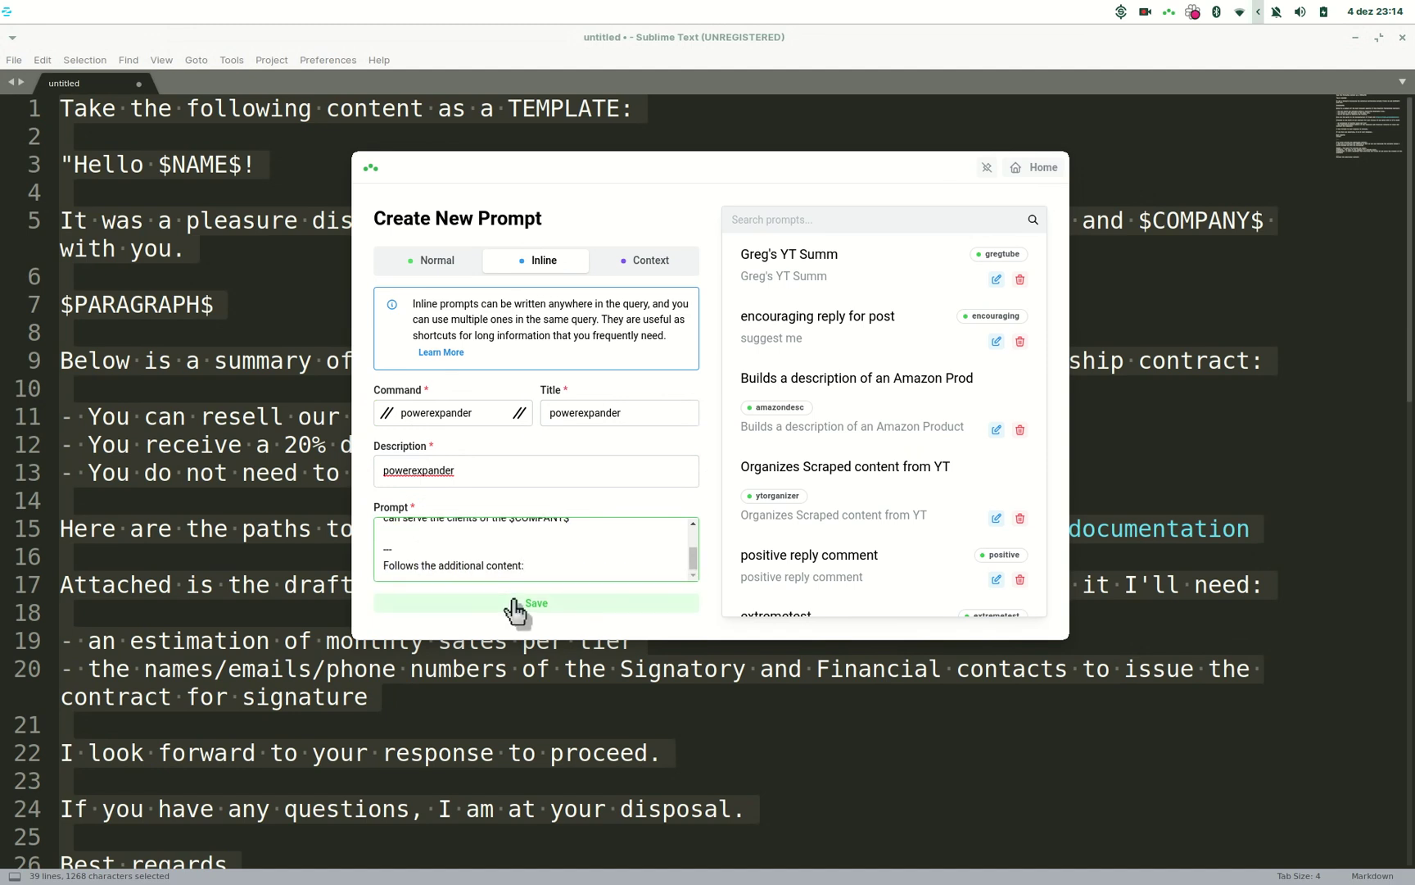
{"action": "left_click", "coordinate": [1035, 167]}
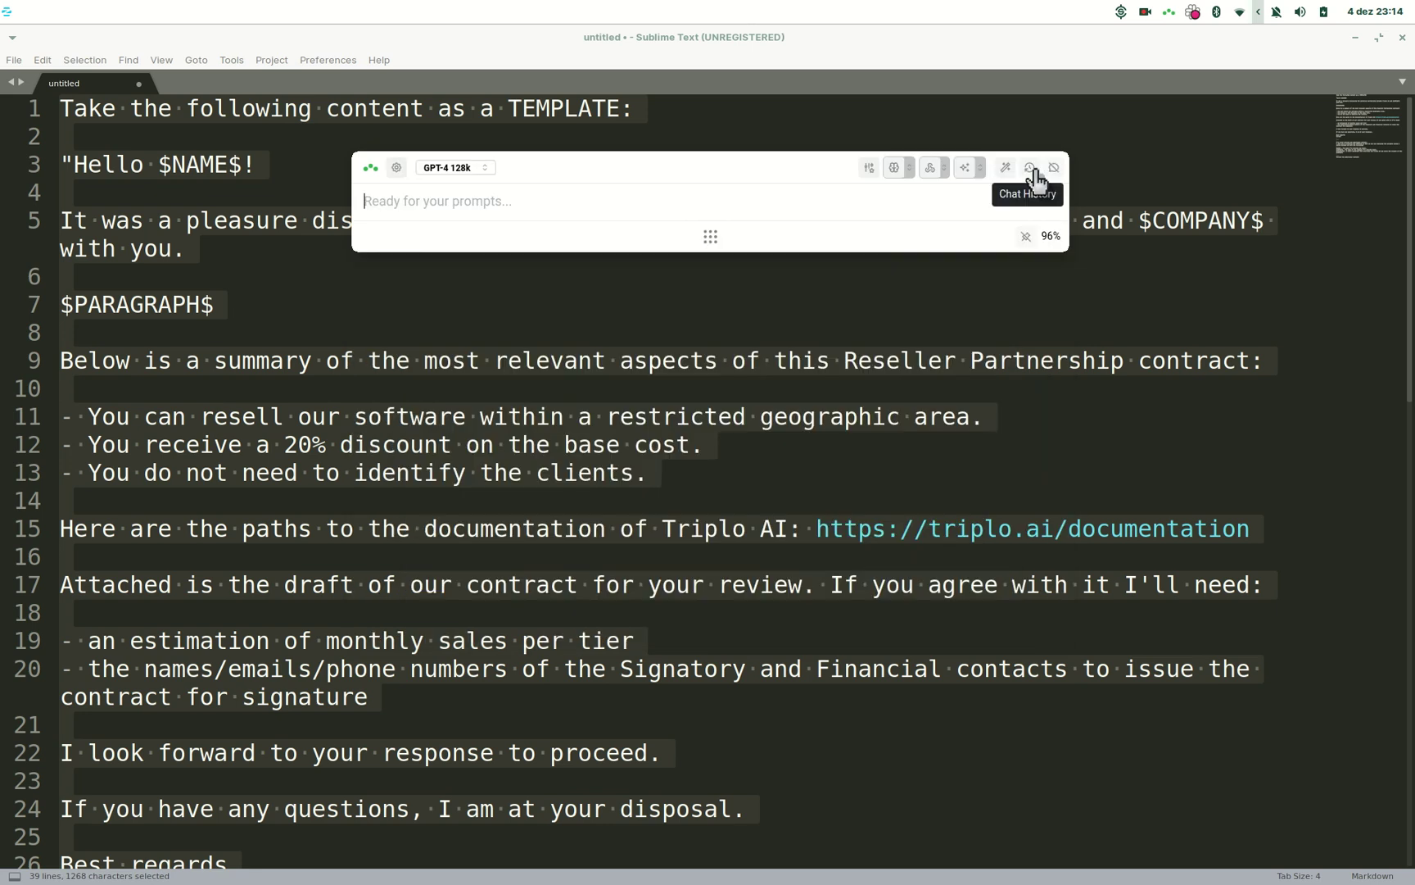
Close the Triplo popup, return to Chrome and open the Tarsus Distribution tab.
{"action": "key", "text": "Escape"}
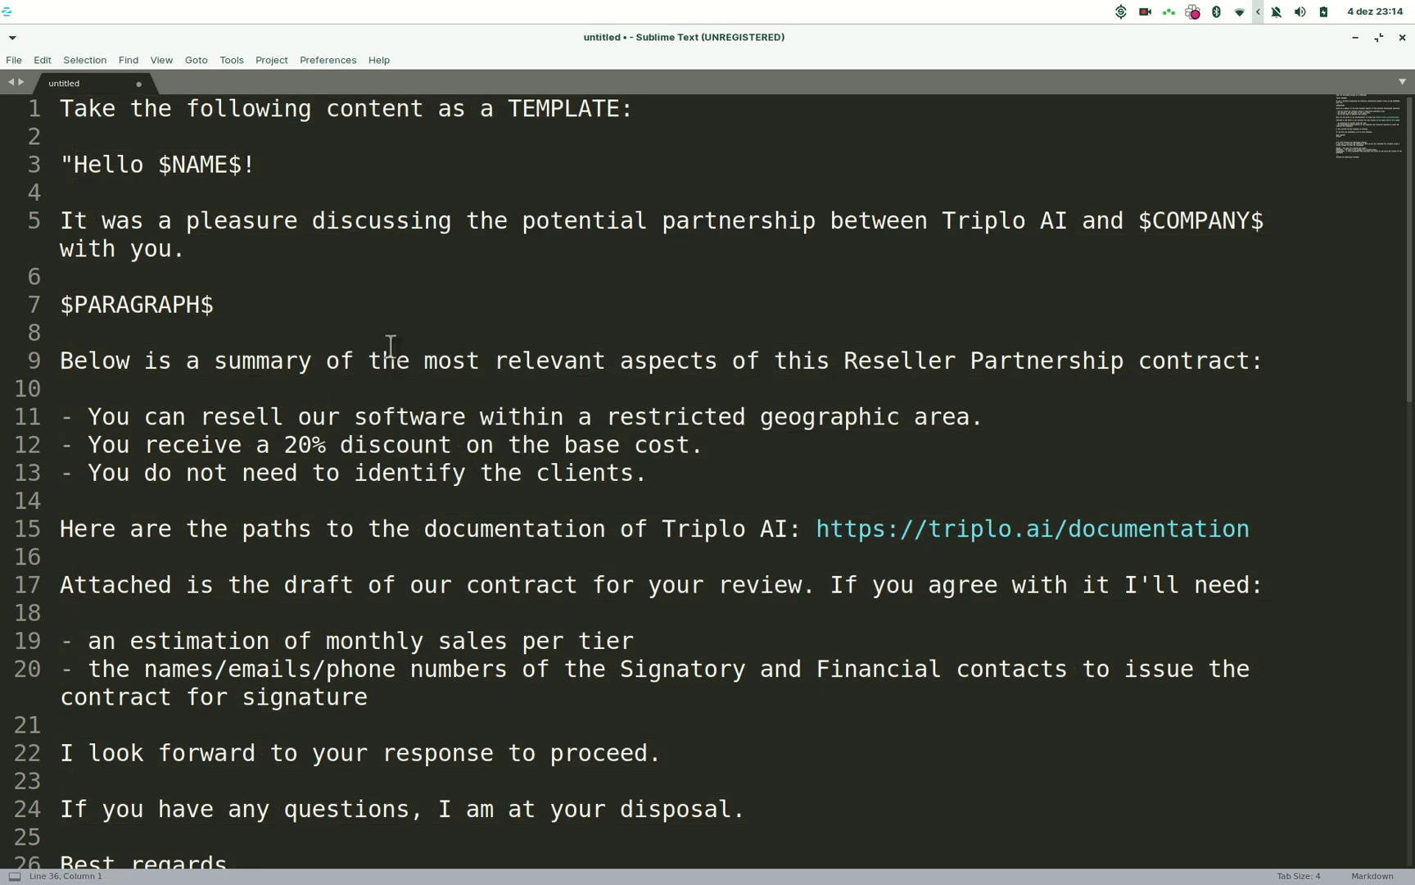
{"action": "key", "text": "alt+Tab"}
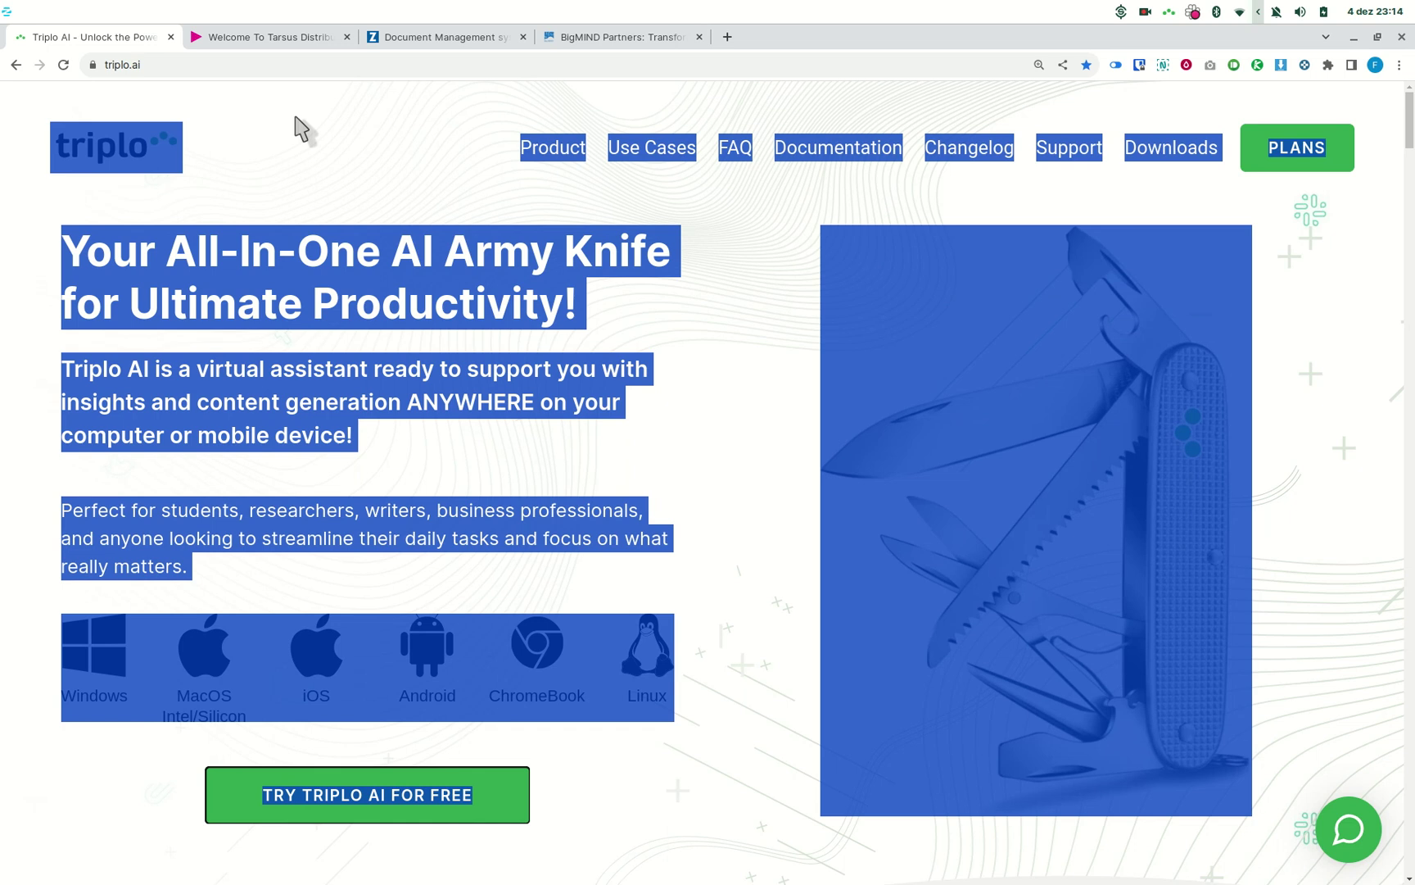
{"action": "left_click", "coordinate": [285, 138]}
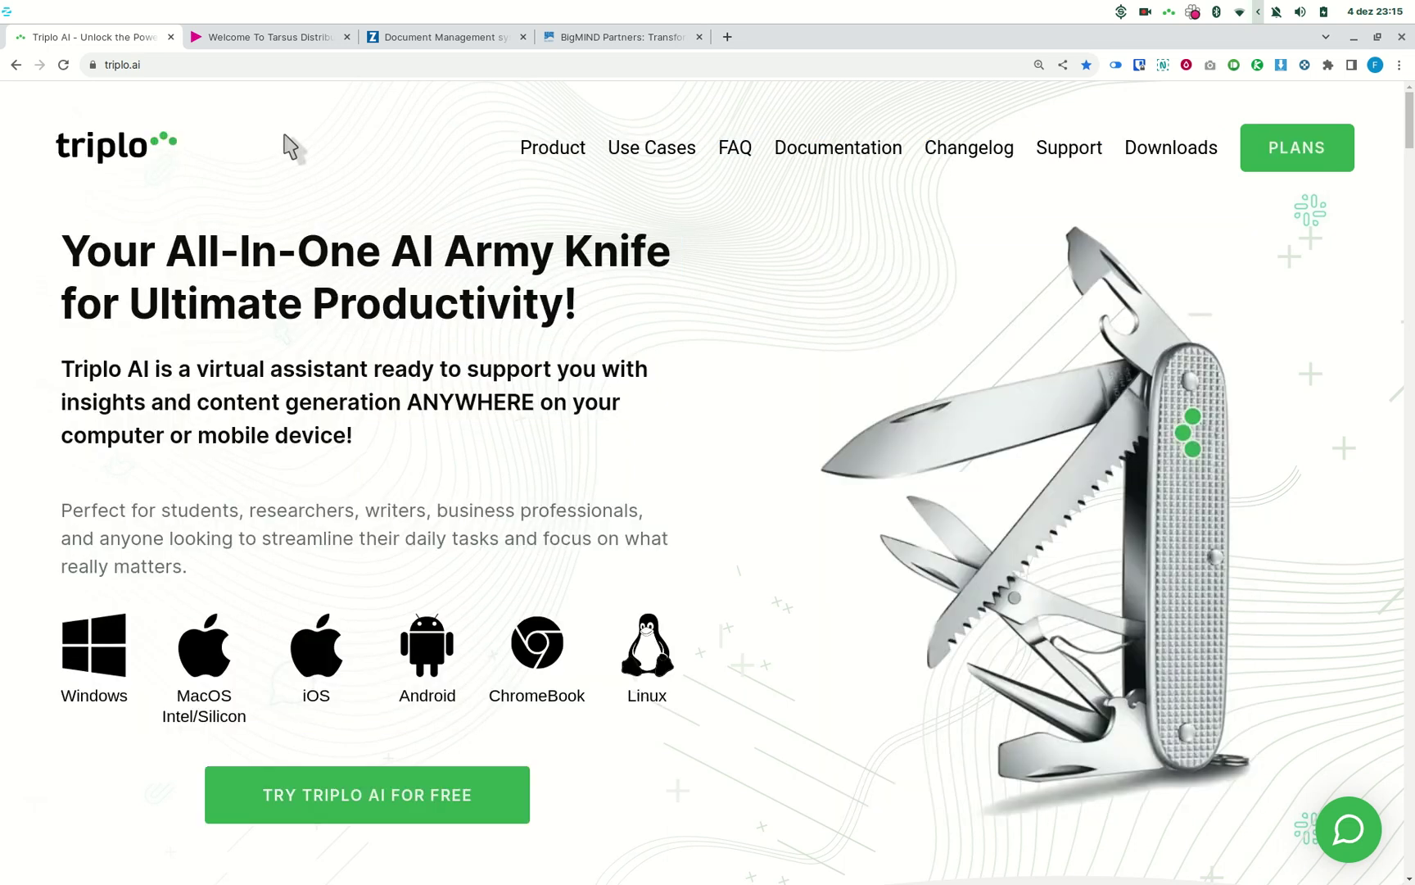
{"action": "left_click", "coordinate": [259, 38]}
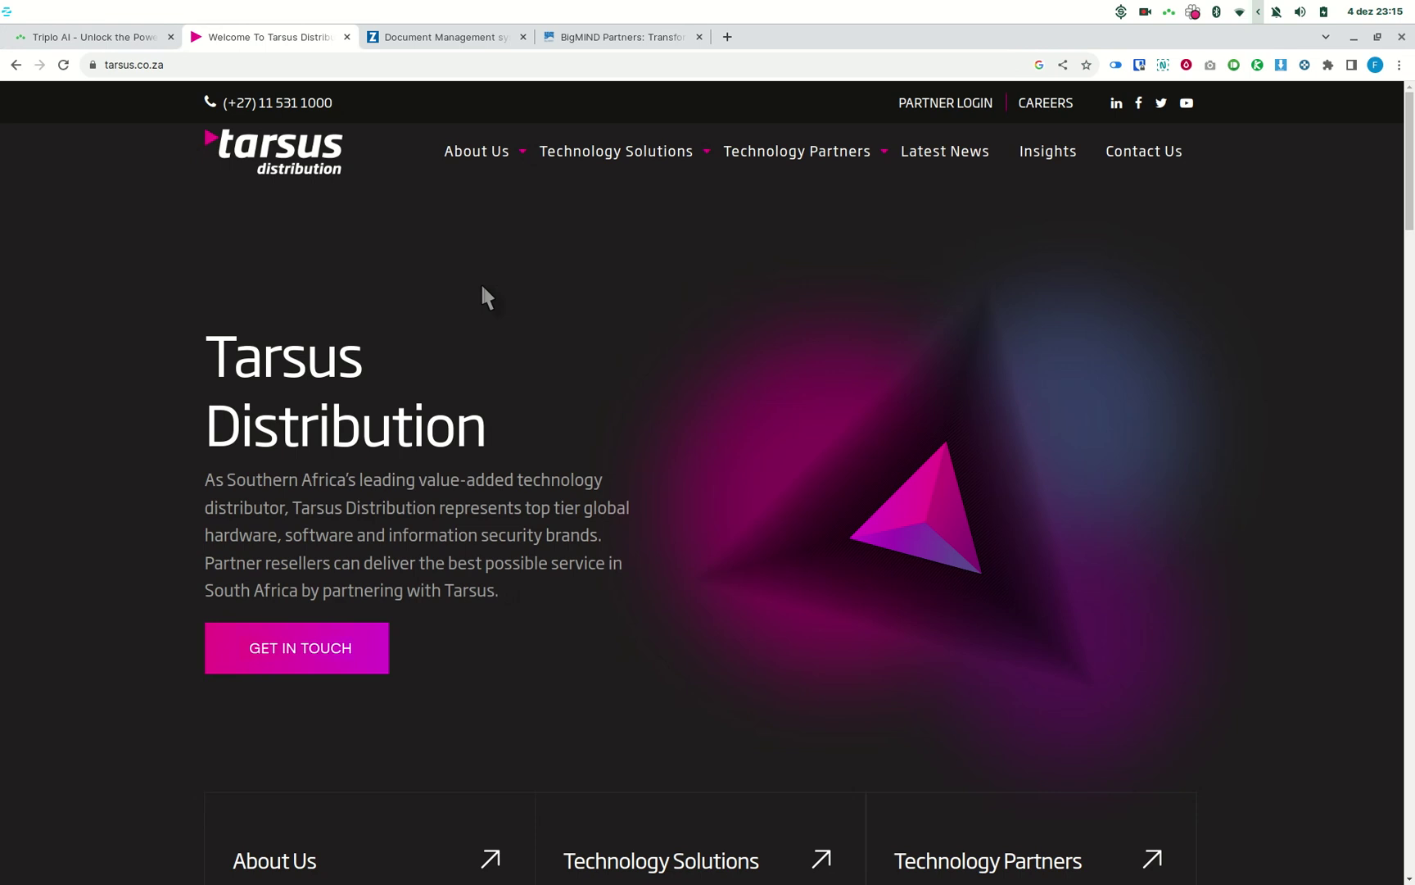
{"action": "left_click", "coordinate": [349, 65]}
{"action": "key", "text": "ctrl+c"}
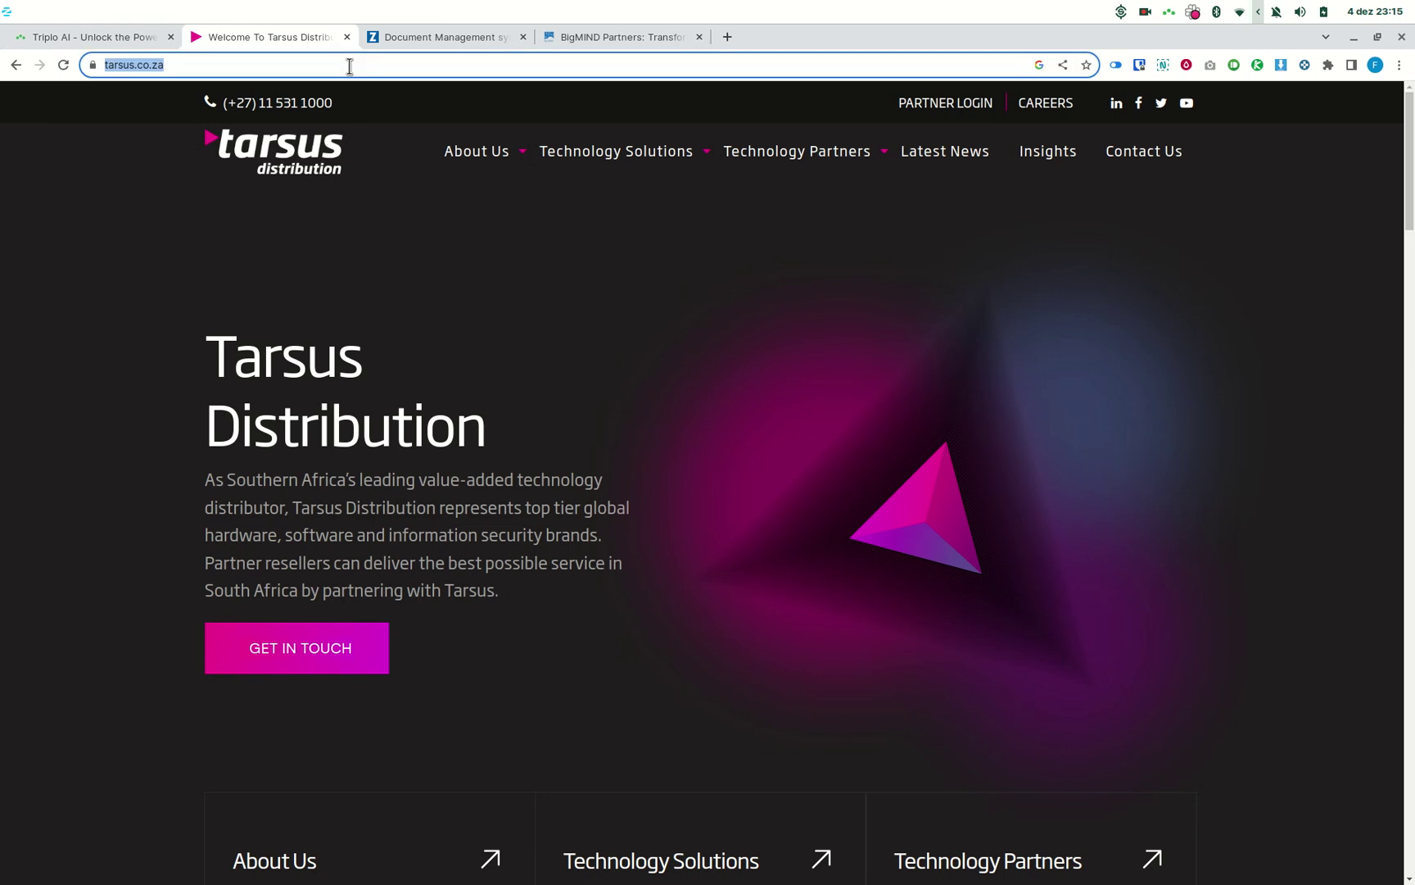
{"action": "key", "text": "ctrl+alt+space"}
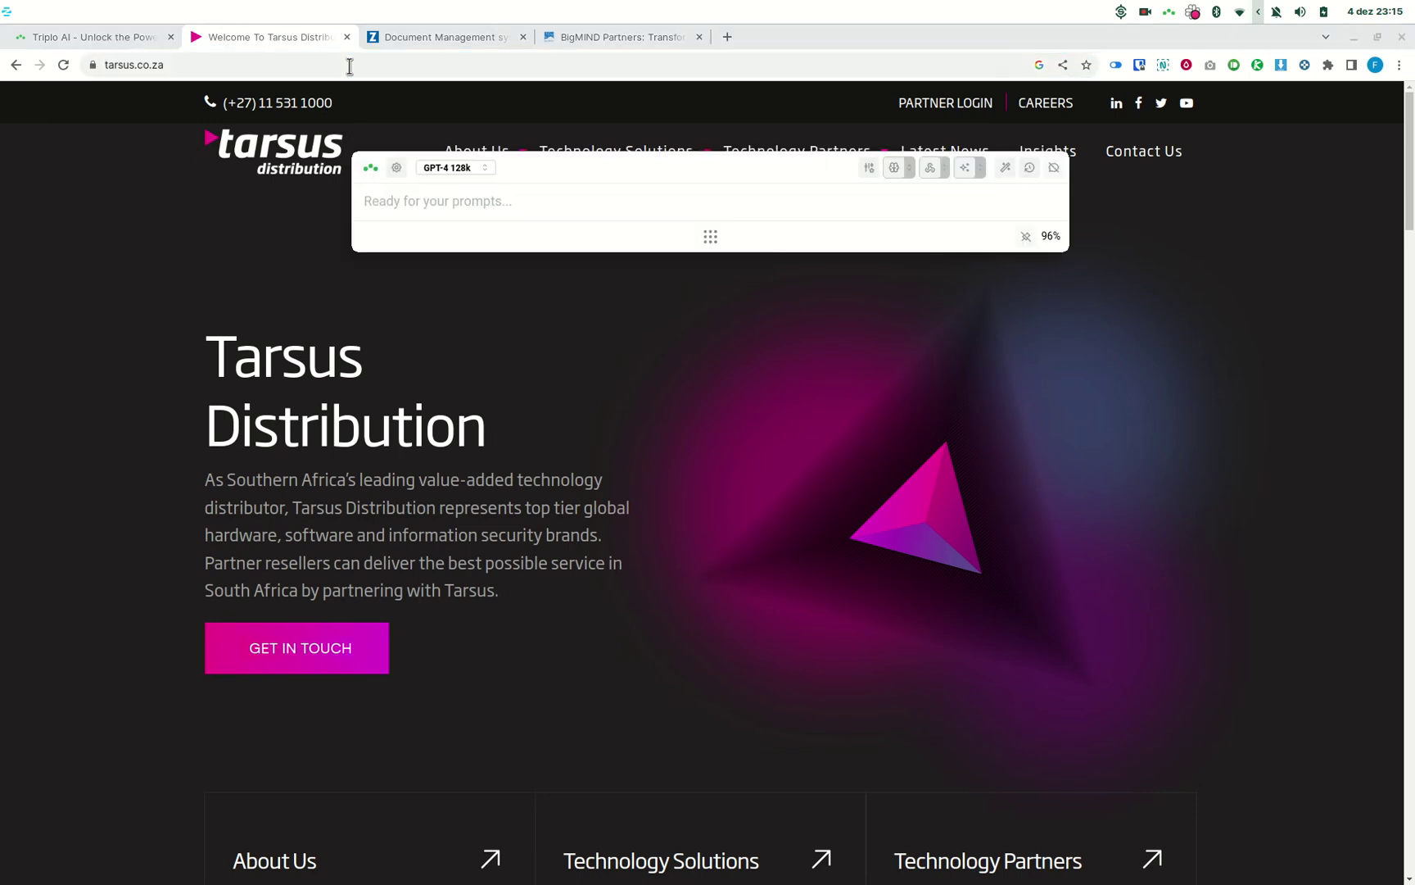
{"action": "type", "text": "//tri"}
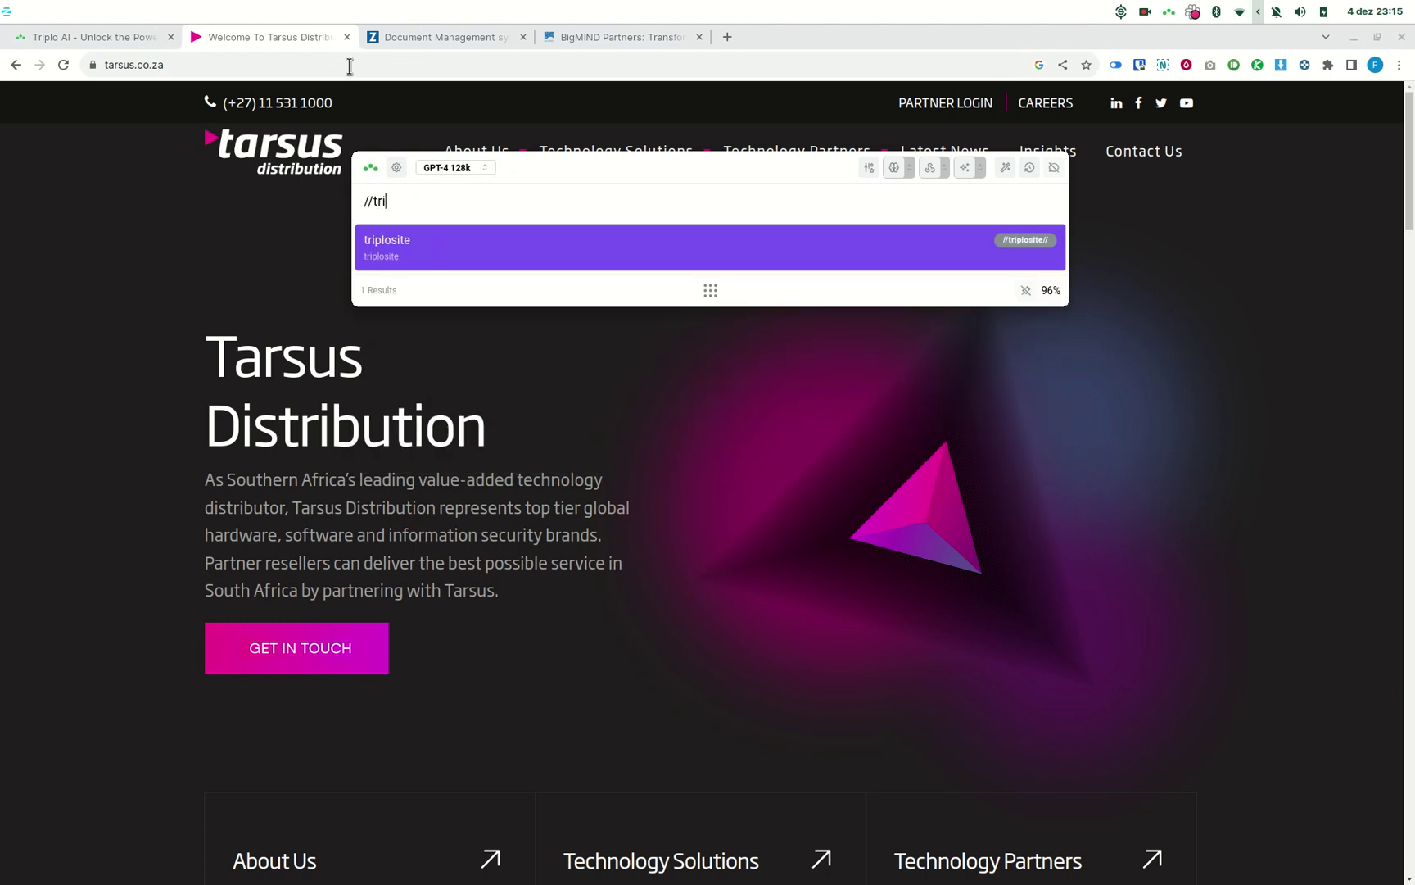
{"action": "key", "text": "Return"}
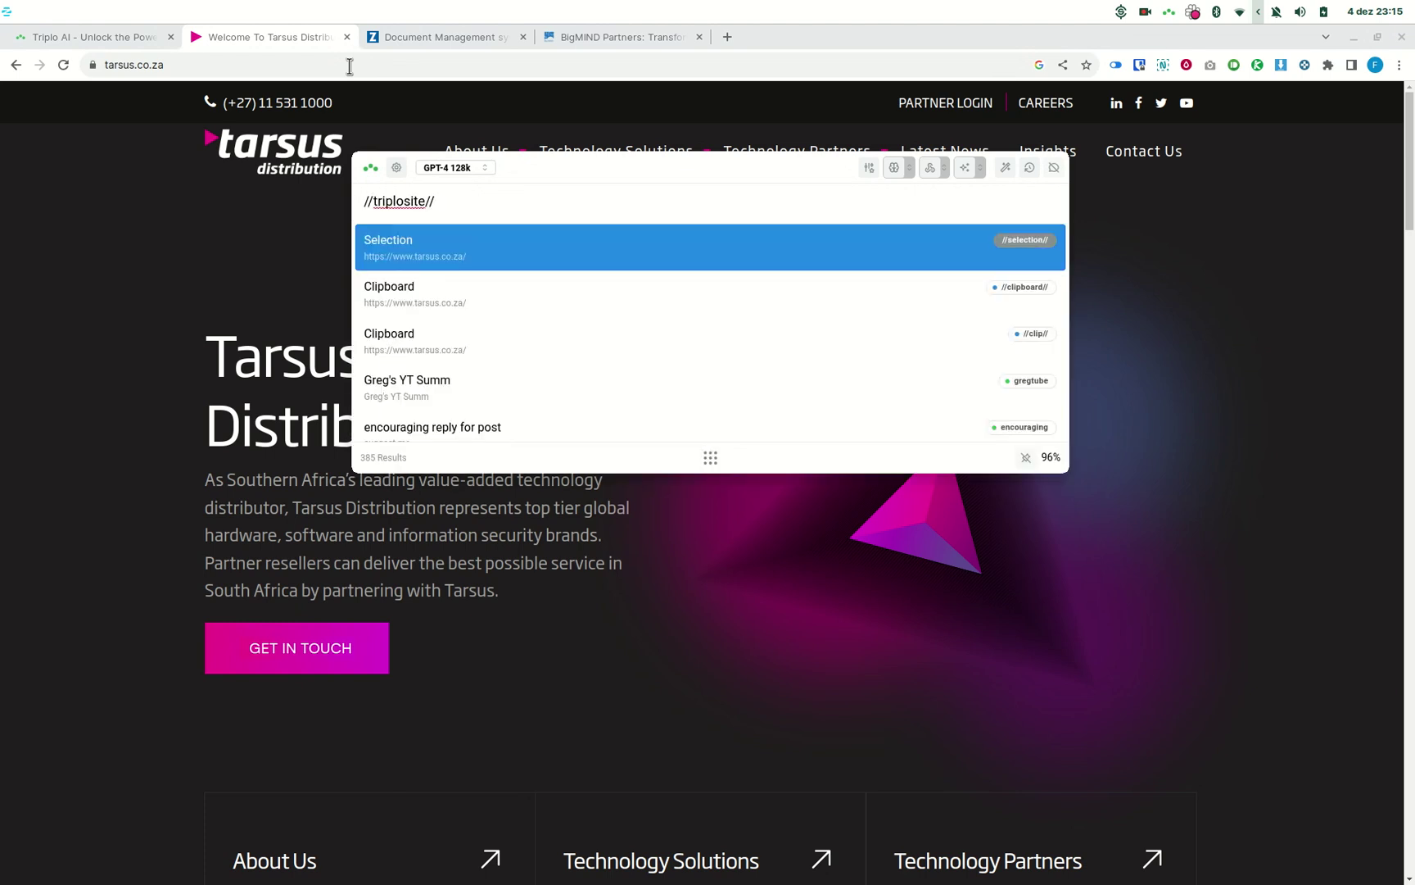
{"action": "type", "text": "//powe"}
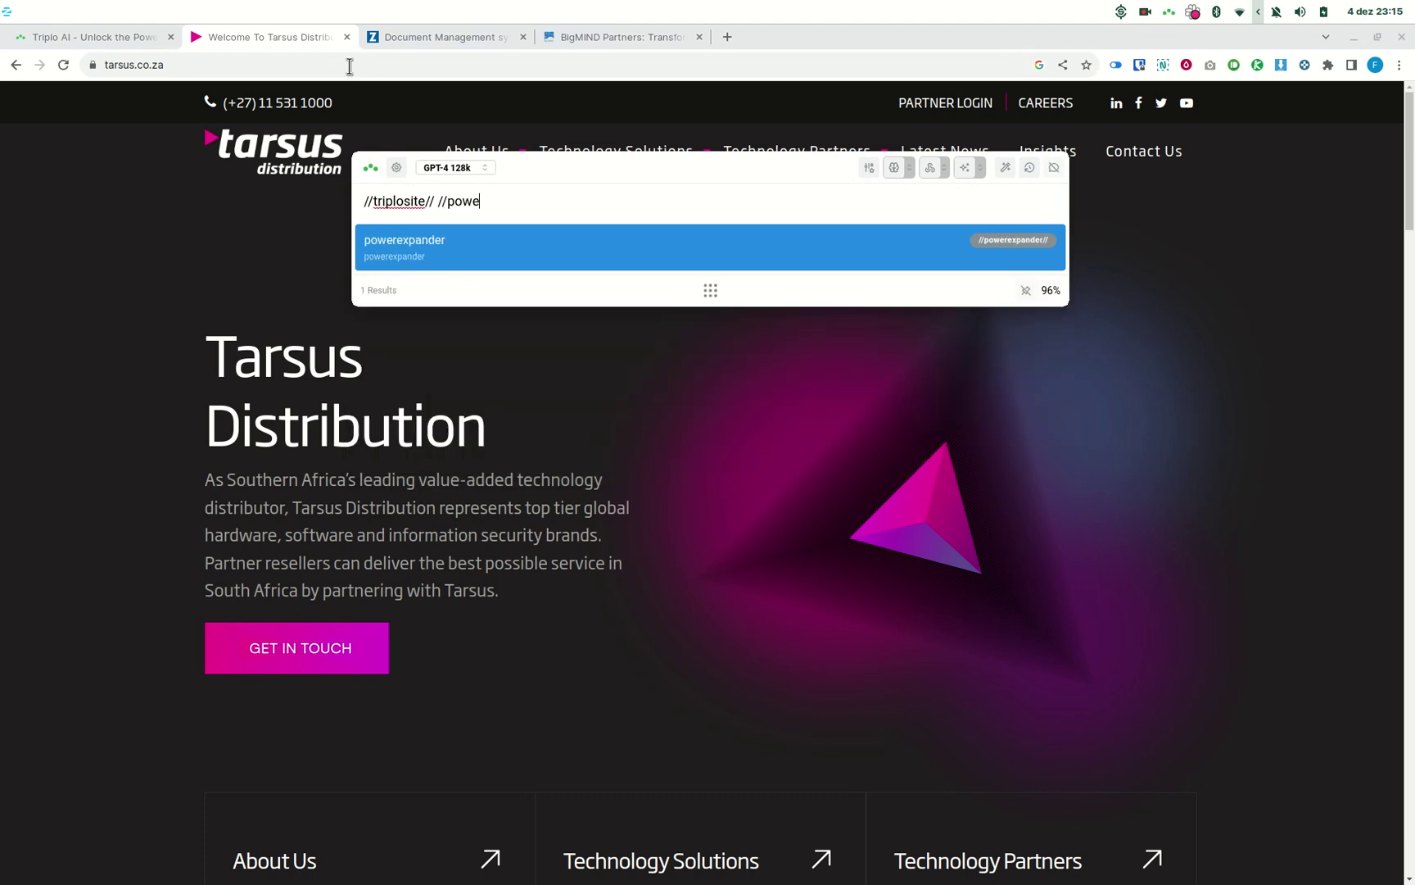
{"action": "key", "text": "Return"}
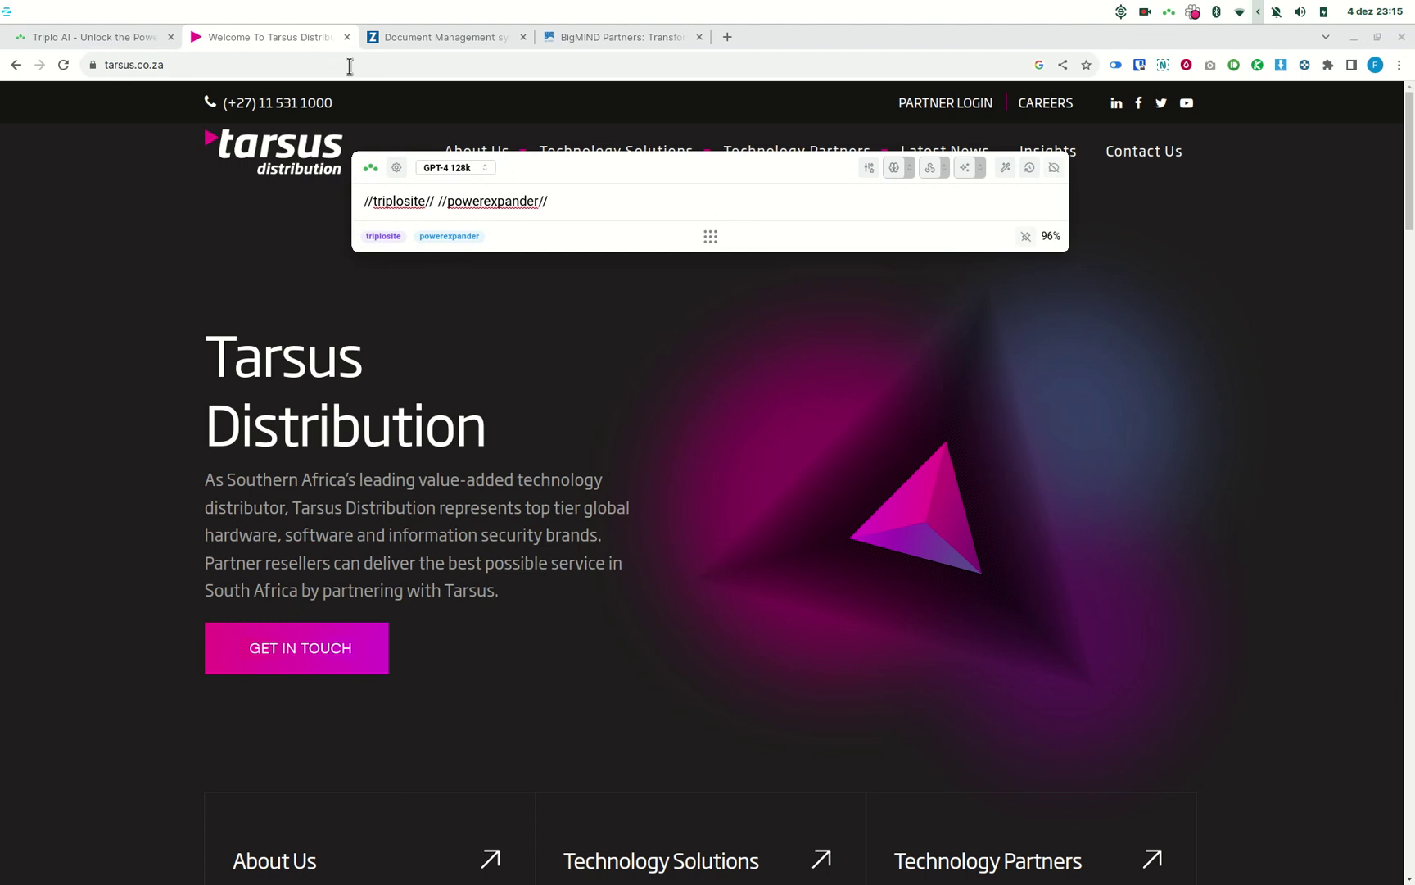
{"action": "type", "text": "Andrpe"}
{"action": "key", "text": "BackSpace"}
{"action": "type", "text": "peé"}
{"action": "key", "text": "ctrl+v"}
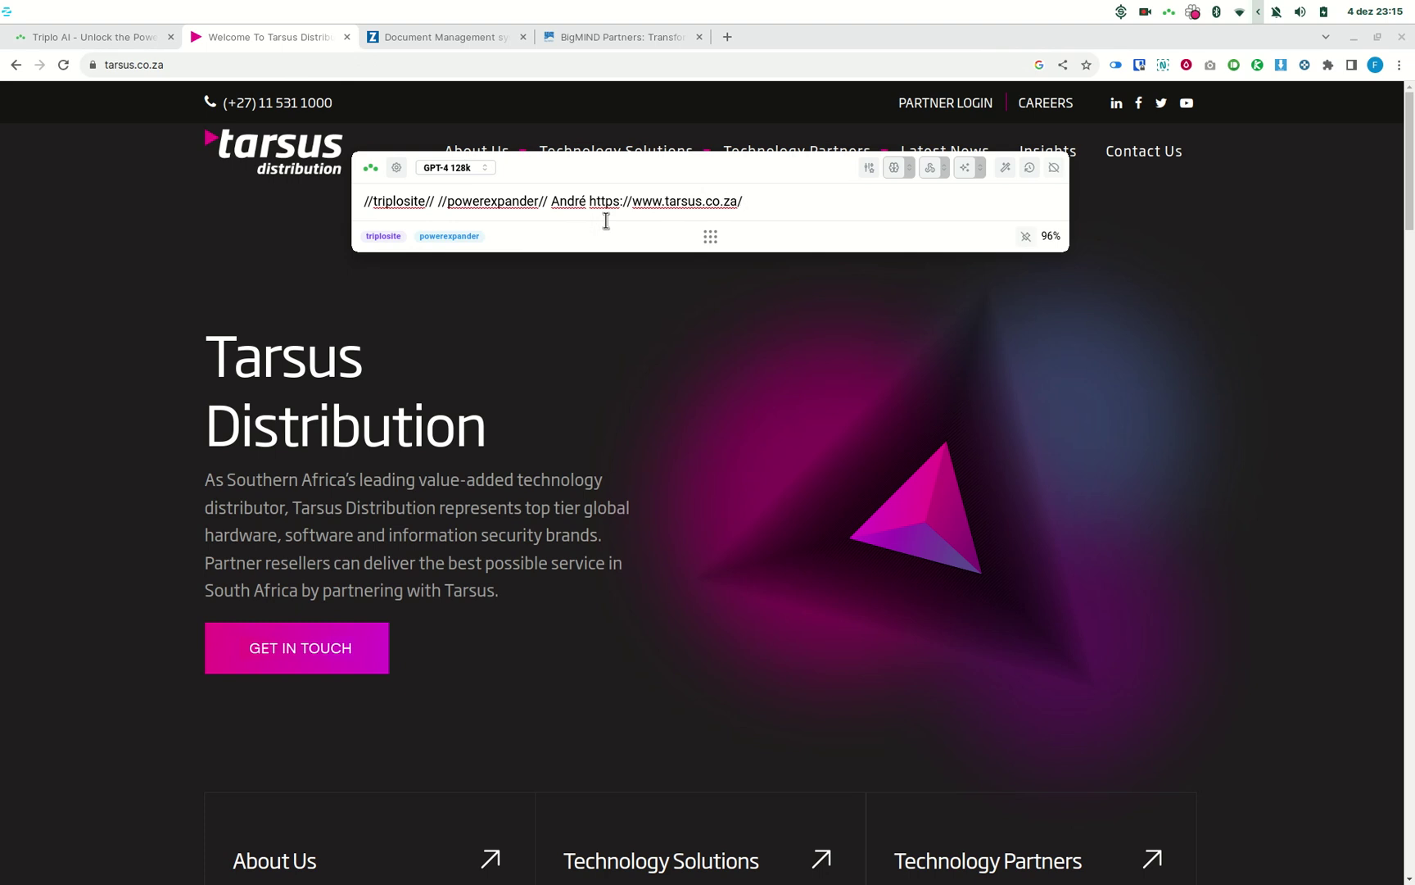
{"action": "key", "text": "Return"}
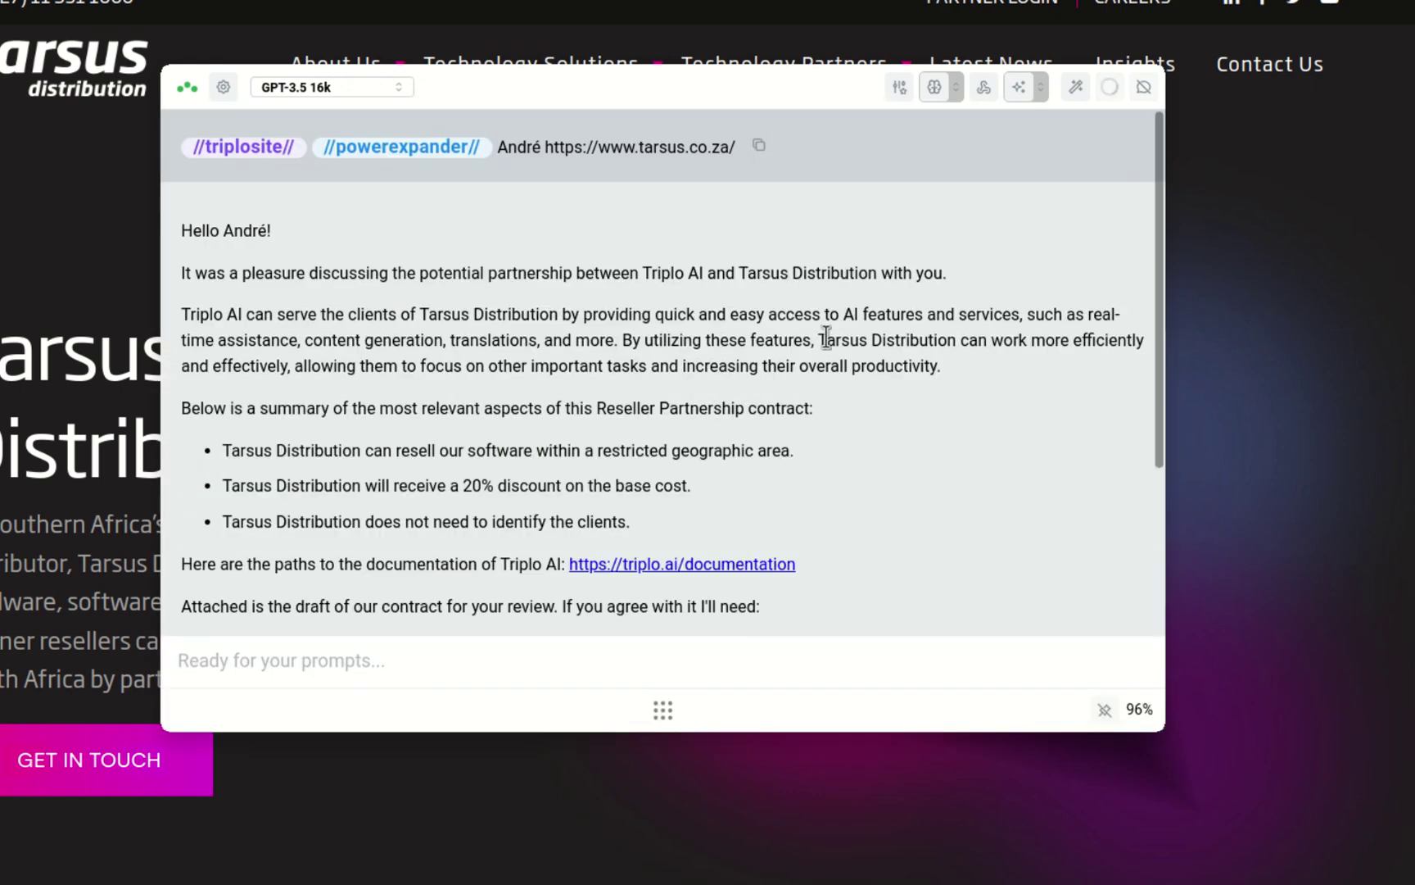
Review the generated Tarsus email's partnership sentence and Triplo AI benefits paragraph.
{"action": "scroll", "coordinate": [827, 336], "scroll_direction": "down", "scroll_amount": 3}
{"action": "scroll", "coordinate": [834, 348], "scroll_direction": "up", "scroll_amount": 3}
{"action": "left_click_drag", "start_coordinate": [191, 271], "coordinate": [958, 273]}
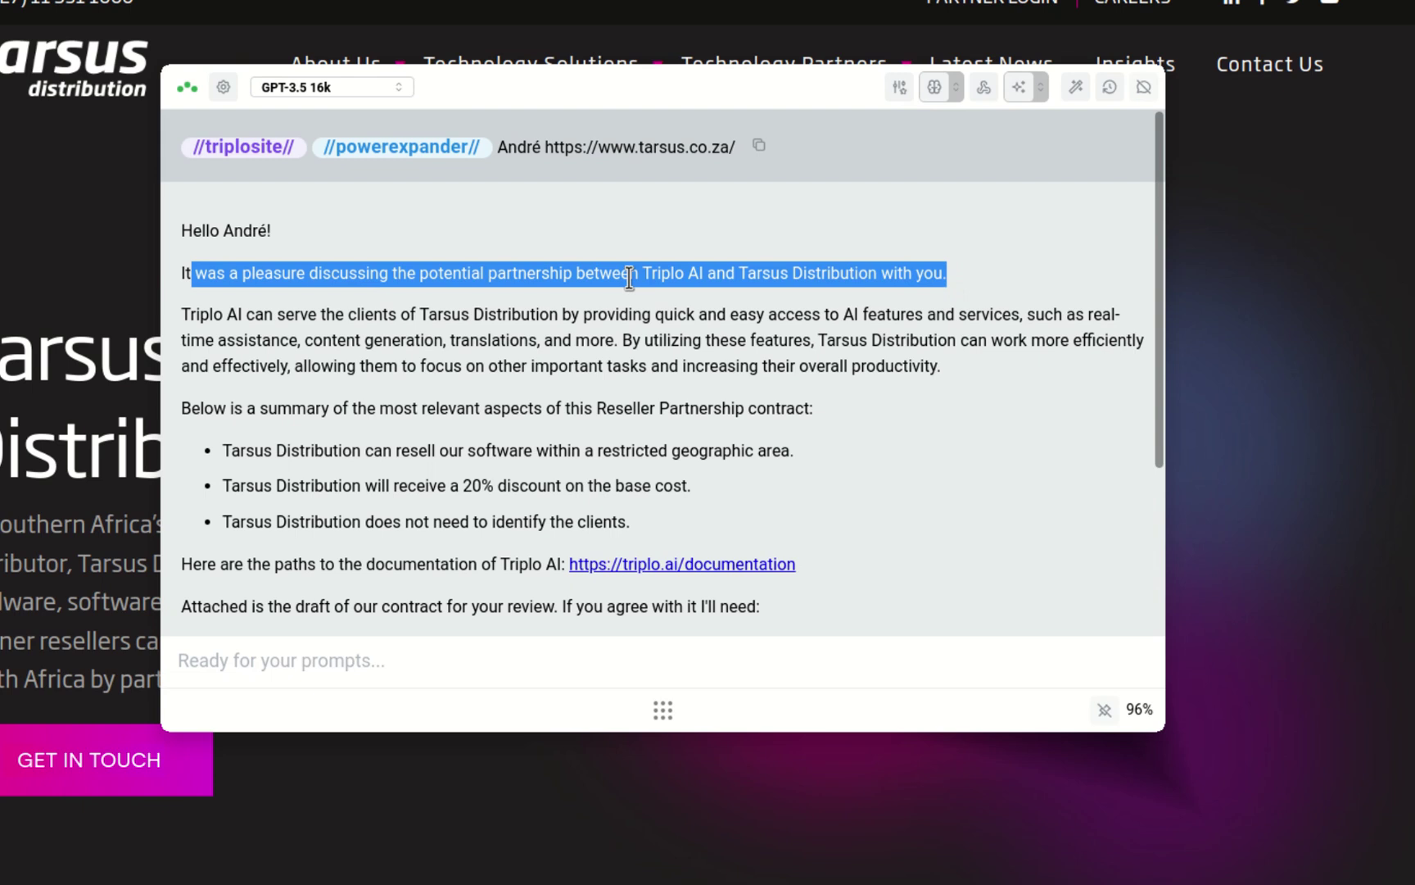
{"action": "left_click", "coordinate": [660, 272]}
{"action": "left_click_drag", "start_coordinate": [740, 273], "coordinate": [876, 268]}
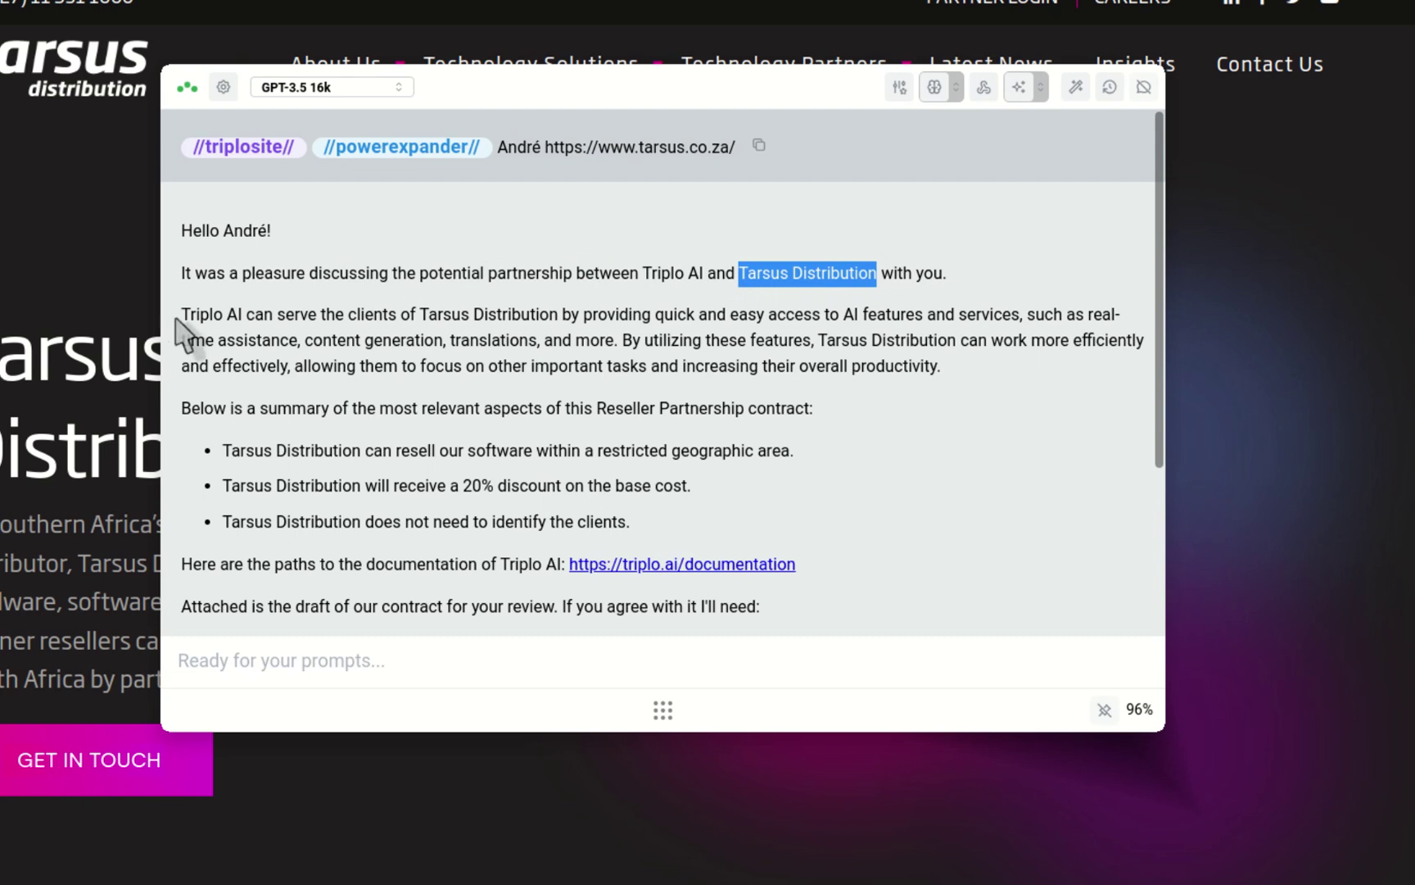
{"action": "left_click_drag", "start_coordinate": [182, 318], "coordinate": [937, 370]}
{"action": "left_click", "coordinate": [307, 350]}
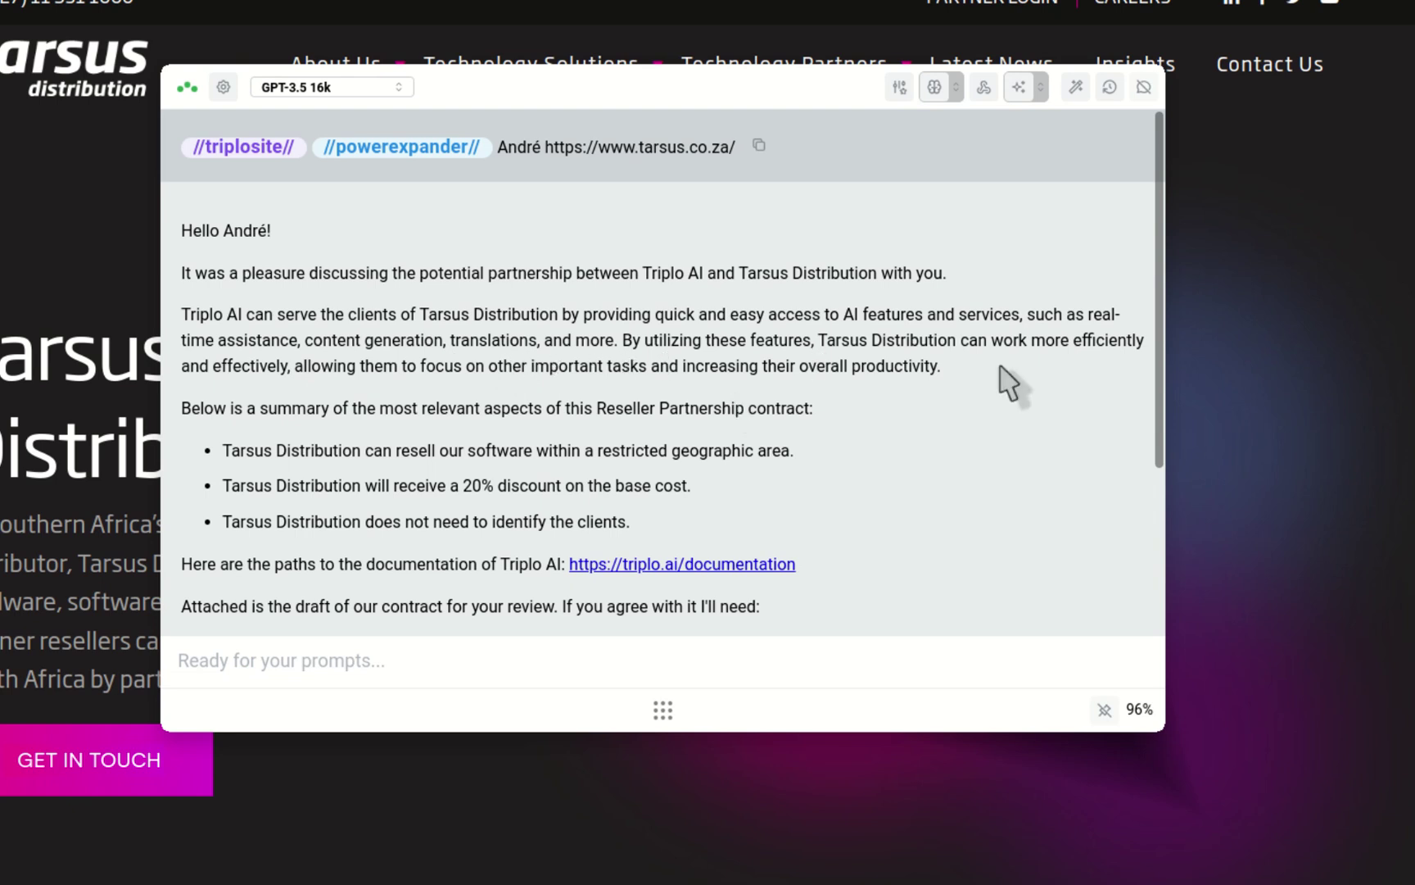
{"action": "scroll", "coordinate": [957, 401], "scroll_direction": "down", "scroll_amount": 5}
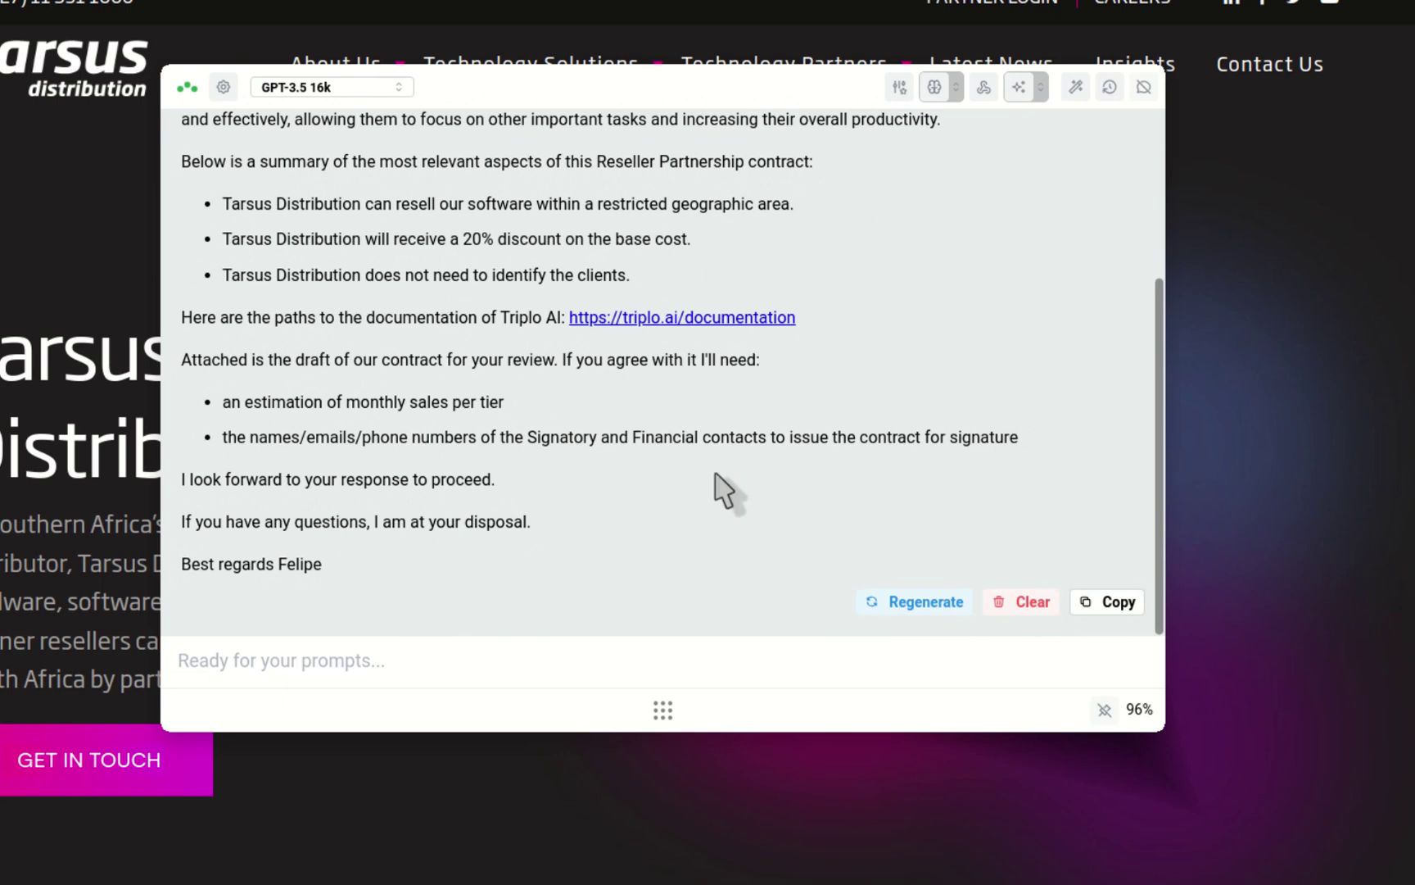
{"action": "scroll", "coordinate": [726, 480], "scroll_direction": "up", "scroll_amount": 5}
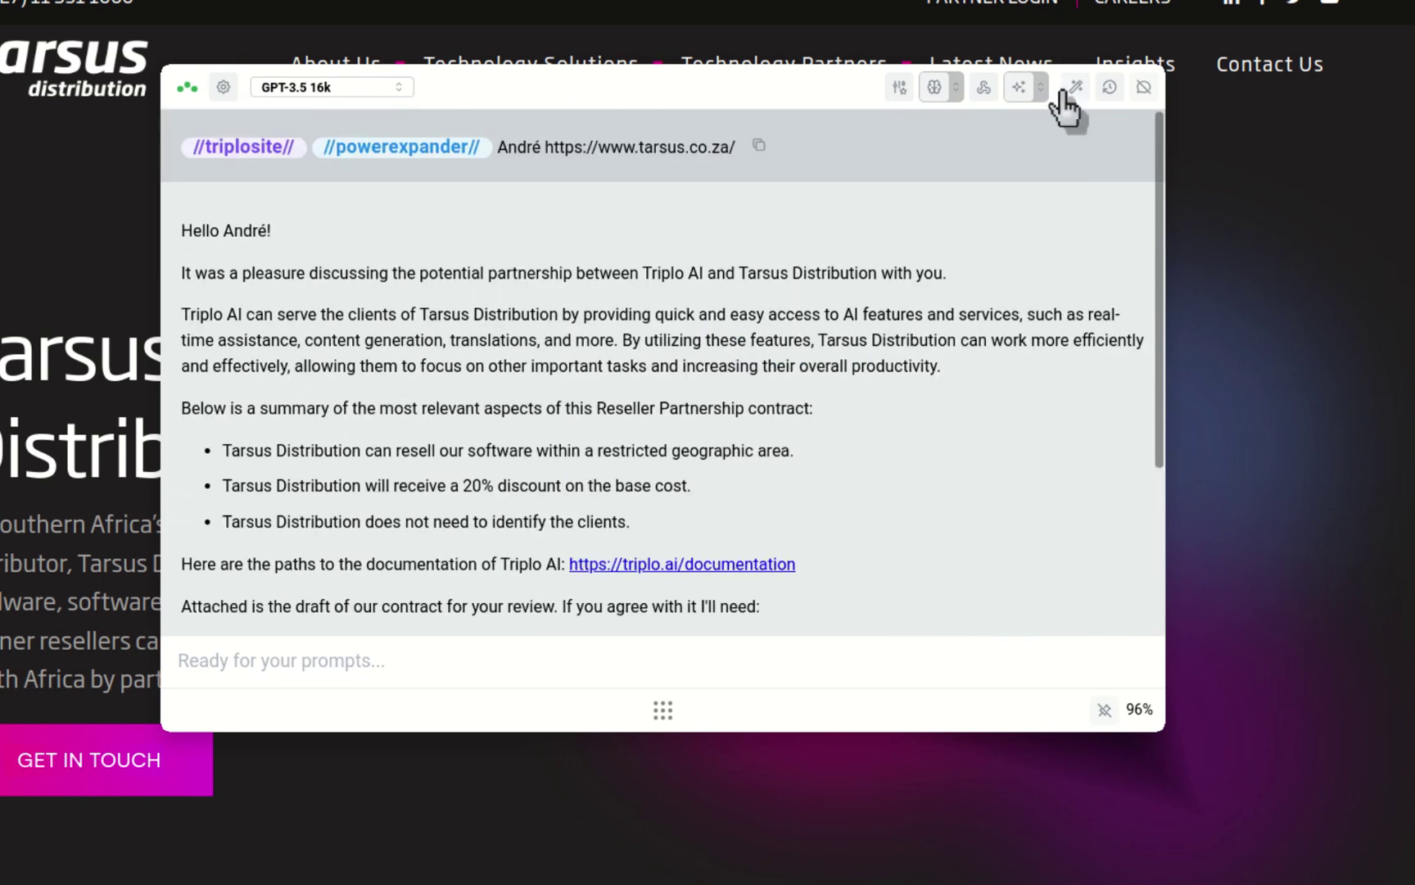
Find the powerexpander prompt in My Prompts by searching 'powe' and open it for editing.
{"action": "left_click", "coordinate": [1075, 87]}
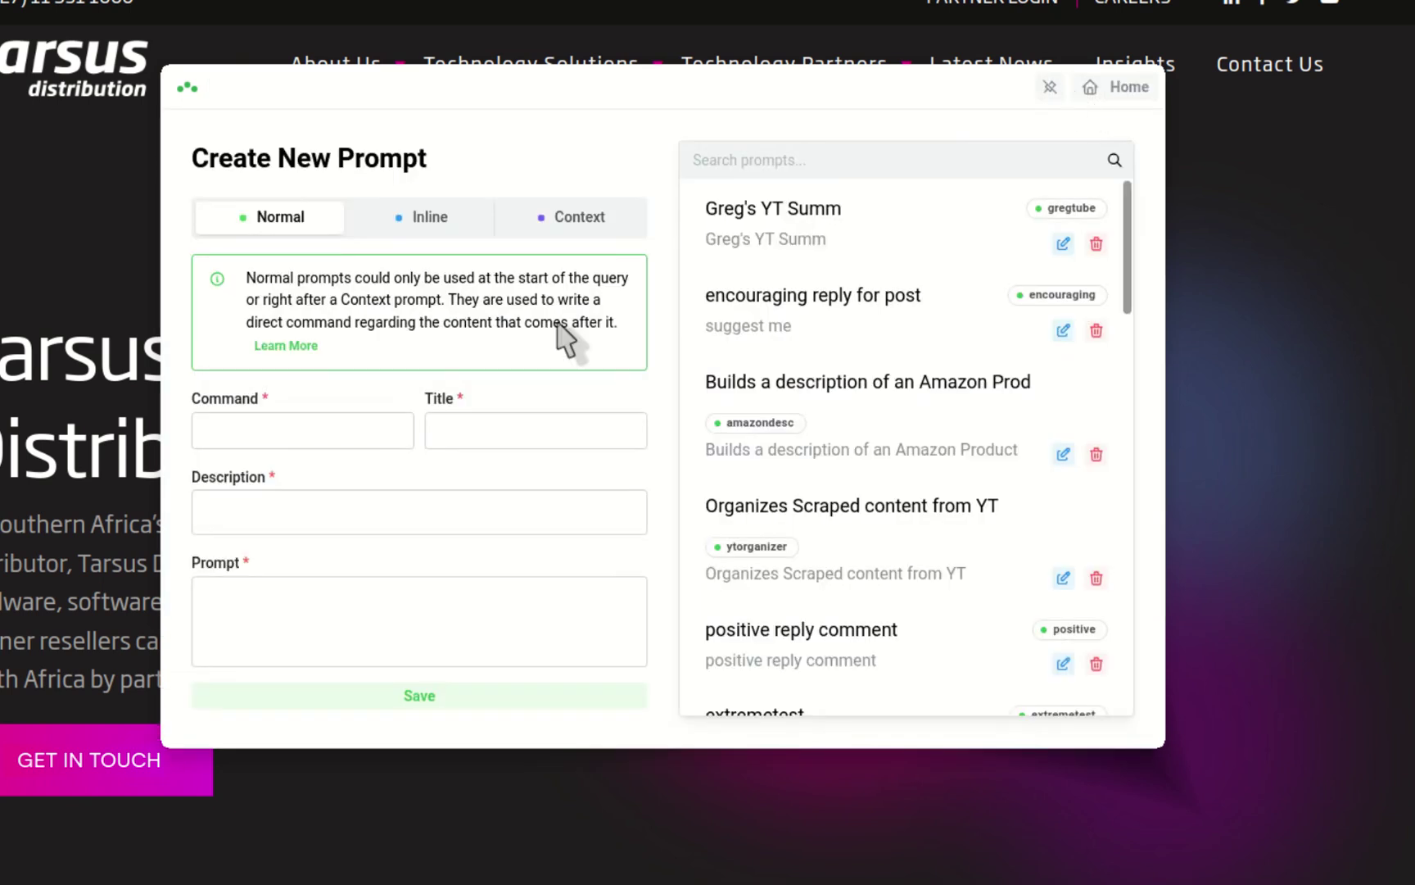
{"action": "left_click", "coordinate": [808, 160]}
{"action": "type", "text": "powe"}
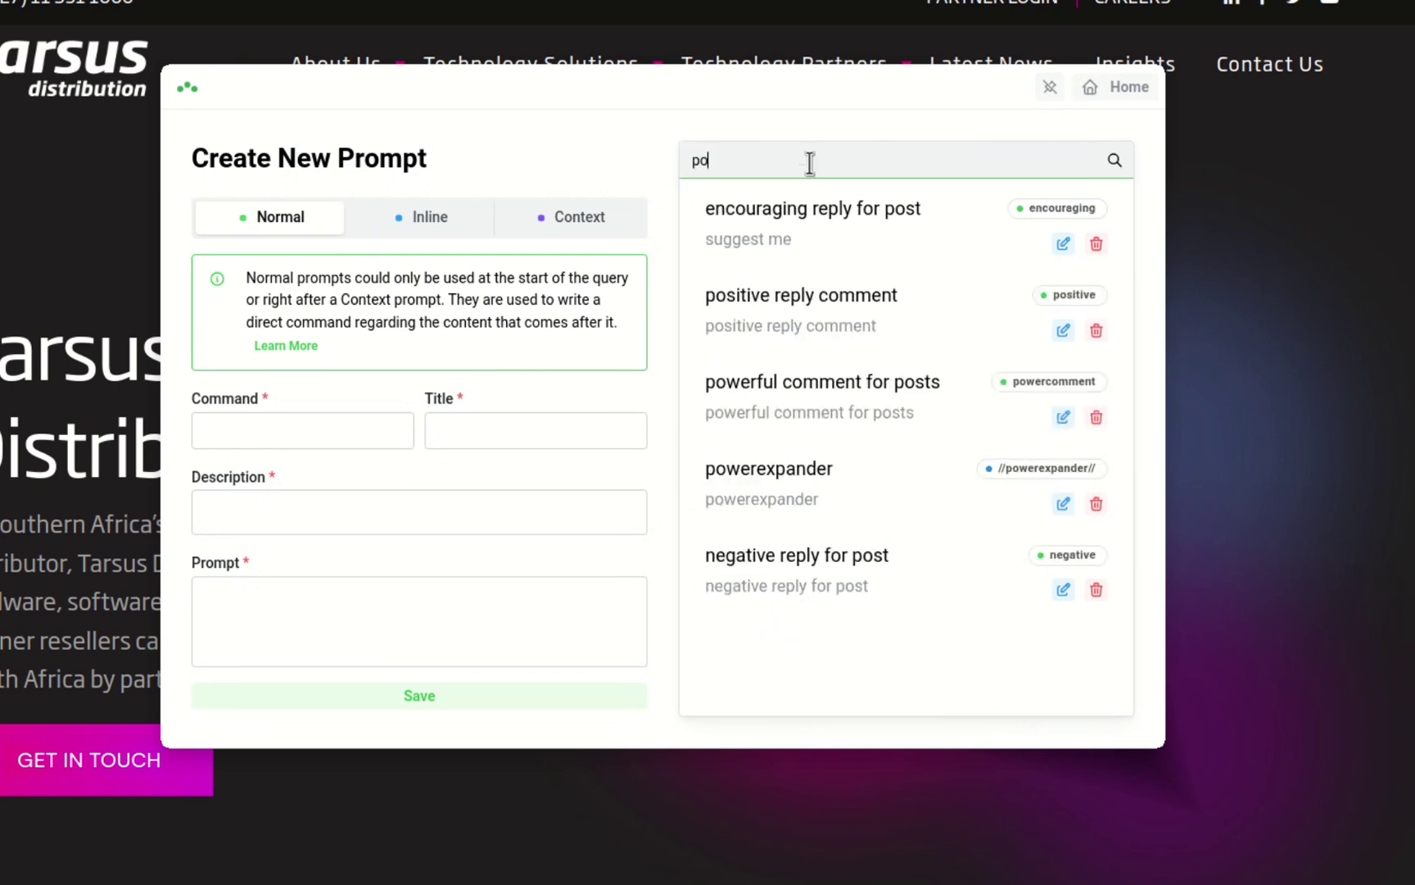
{"action": "left_click", "coordinate": [1061, 332]}
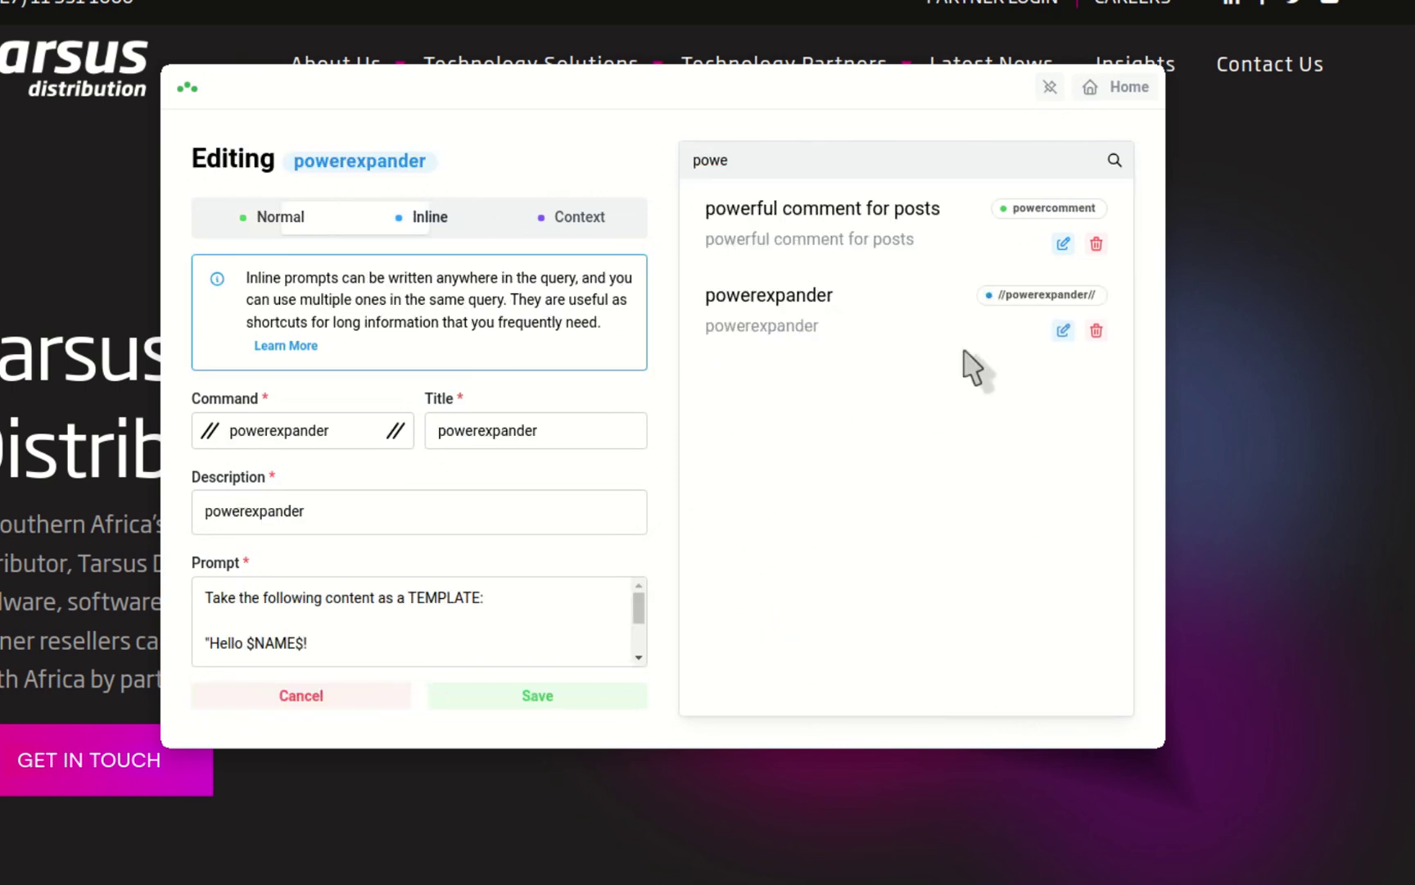
{"action": "scroll", "coordinate": [504, 622], "scroll_direction": "down", "scroll_amount": 5}
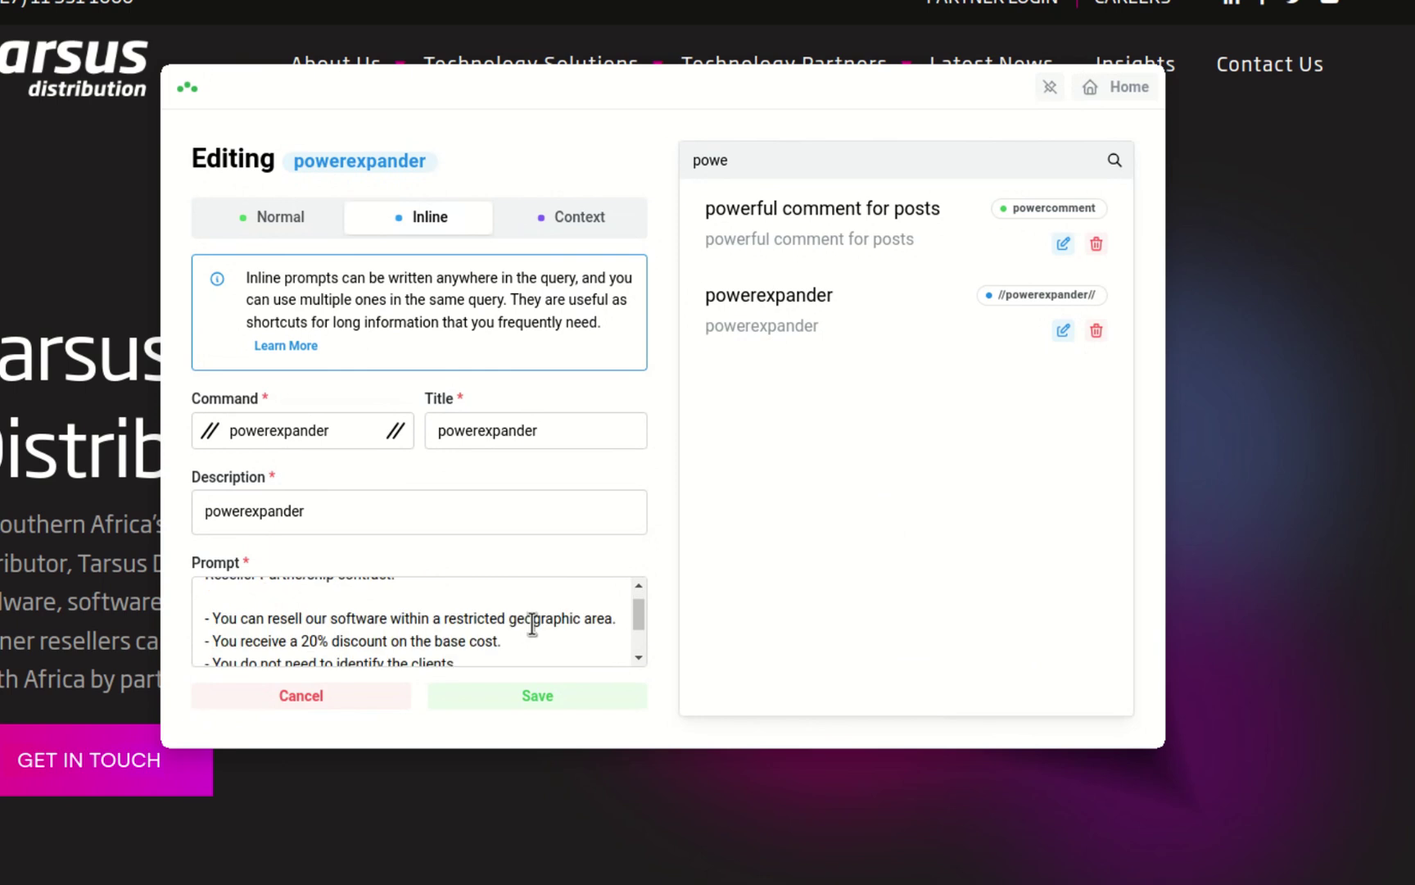
{"action": "scroll", "coordinate": [402, 619], "scroll_direction": "down", "scroll_amount": 5}
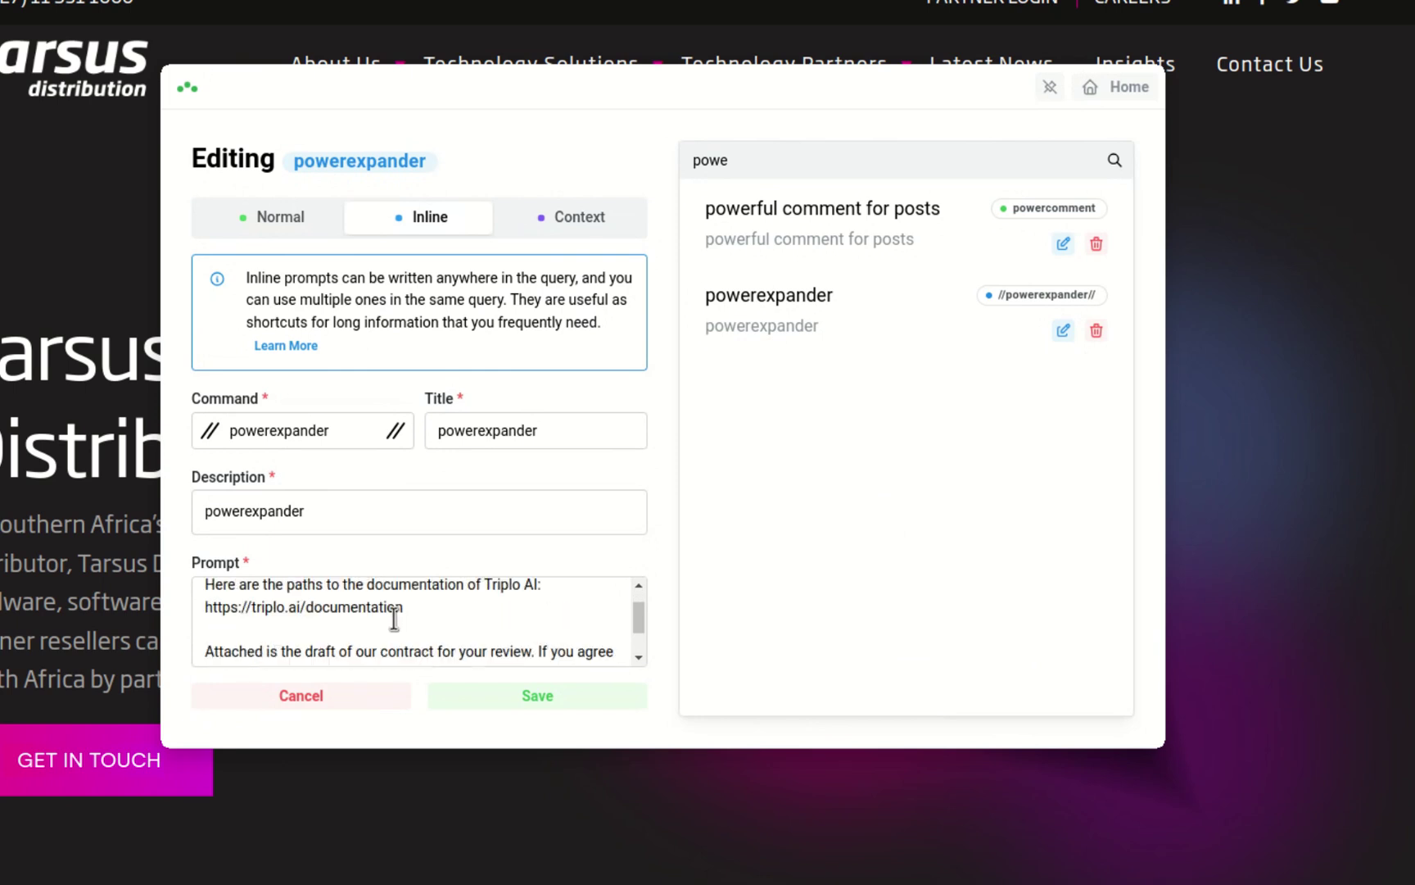
{"action": "scroll", "coordinate": [383, 627], "scroll_direction": "down", "scroll_amount": 3}
Append a $CTA$ partnership-agreement call-to-action instruction to the prompt and save it.
{"action": "left_click", "coordinate": [285, 593]}
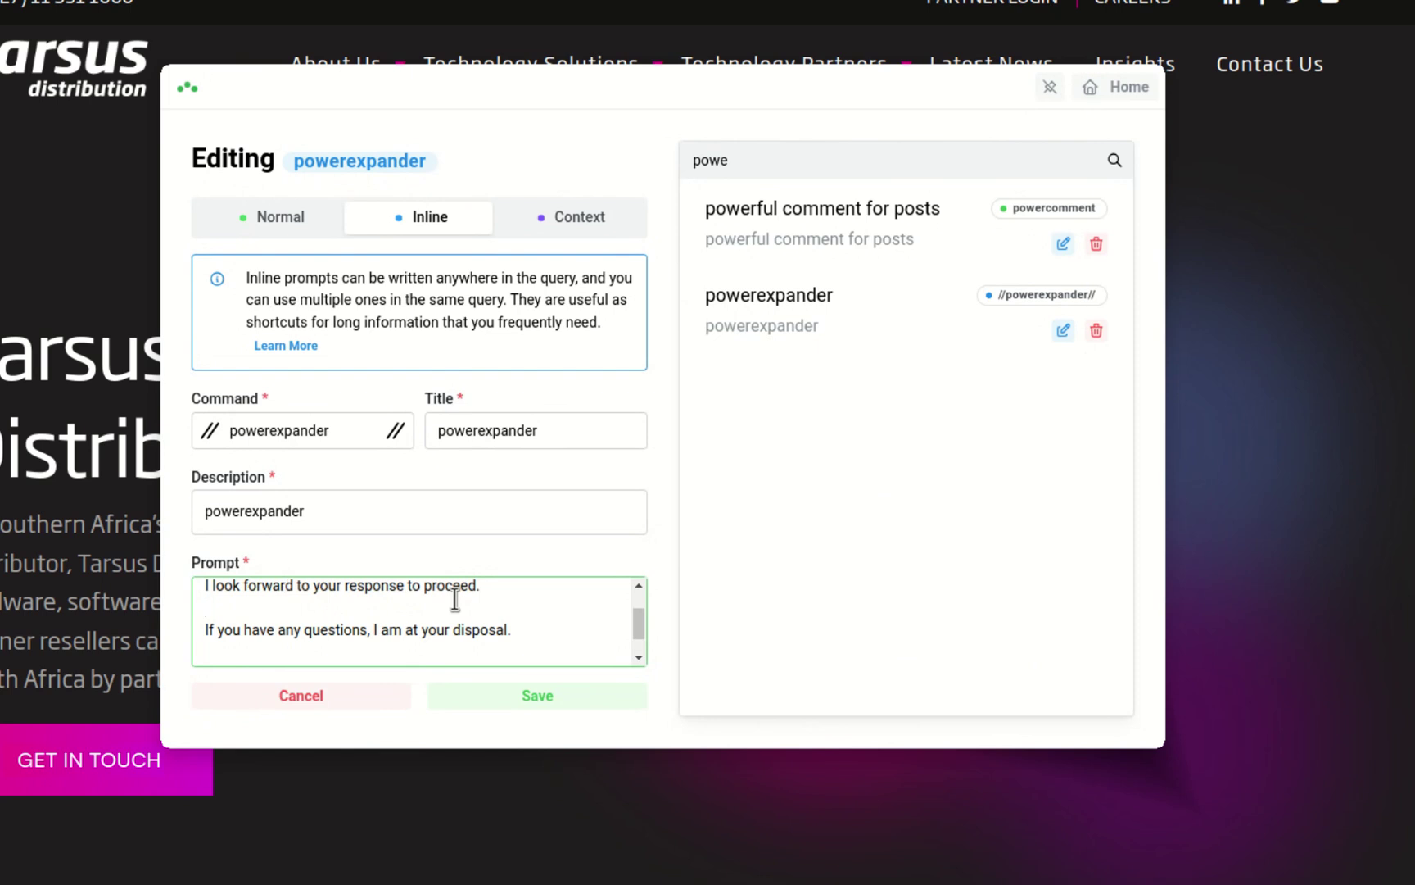
{"action": "scroll", "coordinate": [456, 599], "scroll_direction": "down", "scroll_amount": 1}
{"action": "scroll", "coordinate": [455, 599], "scroll_direction": "up", "scroll_amount": 1}
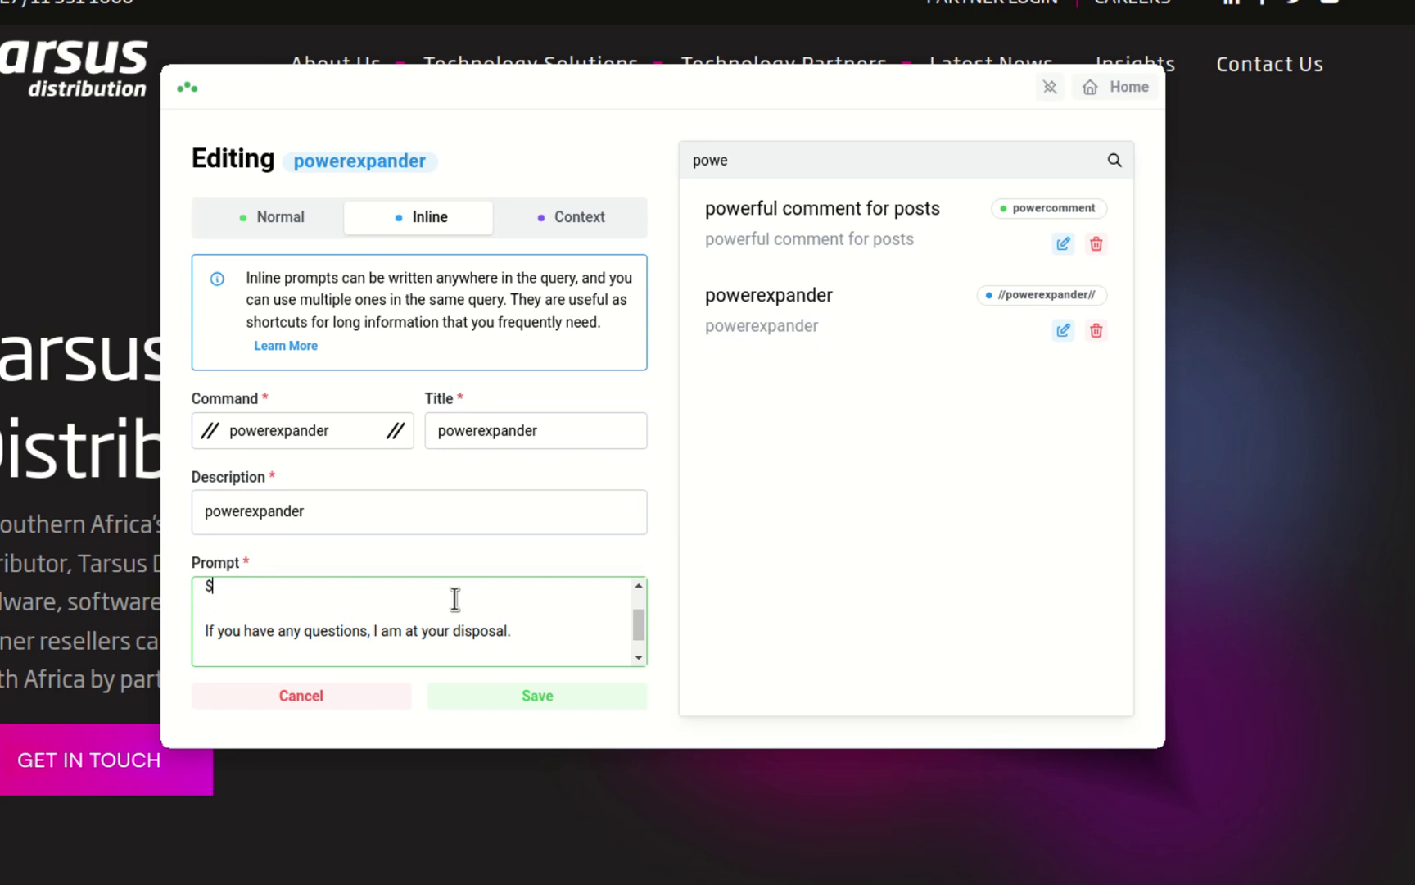
{"action": "key", "text": "Down"}
{"action": "key", "text": "Down"}
{"action": "key", "text": "Down"}
{"action": "key", "text": "Down"}
{"action": "key", "text": "Down"}
{"action": "key", "text": "Down"}
{"action": "key", "text": "Down"}
{"action": "key", "text": "Down"}
{"action": "key", "text": "Down"}
{"action": "key", "text": "Down"}
{"action": "key", "text": "Down"}
{"action": "key", "text": "Down"}
{"action": "key", "text": "Down"}
{"action": "key", "text": "Down"}
{"action": "key", "text": "Down"}
{"action": "key", "text": "Down"}
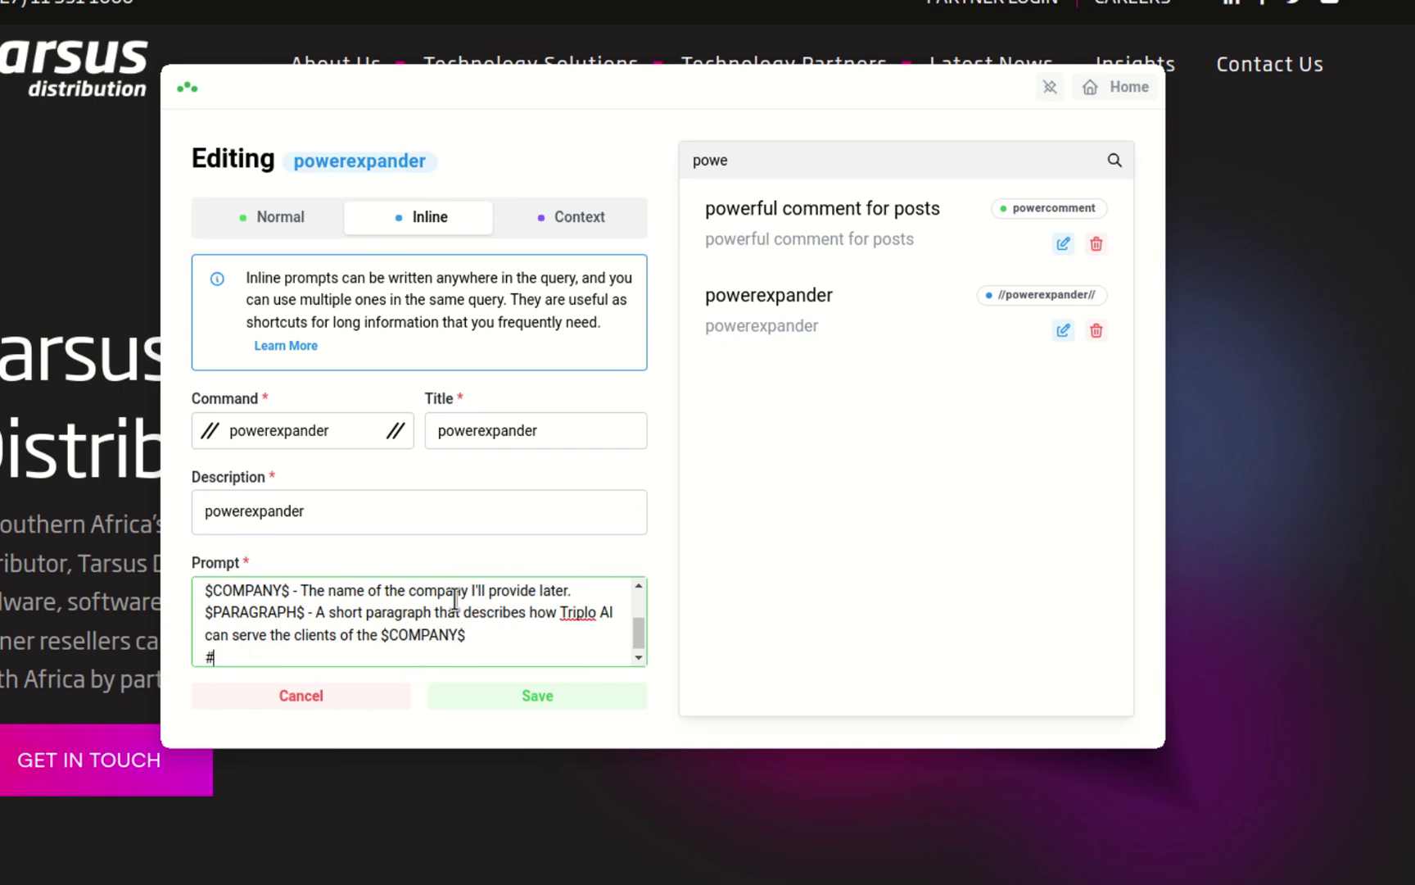
{"action": "type", "text": "$CTA$ - Add a powerful CTA that compels Targus to consider the partnership agreement"}
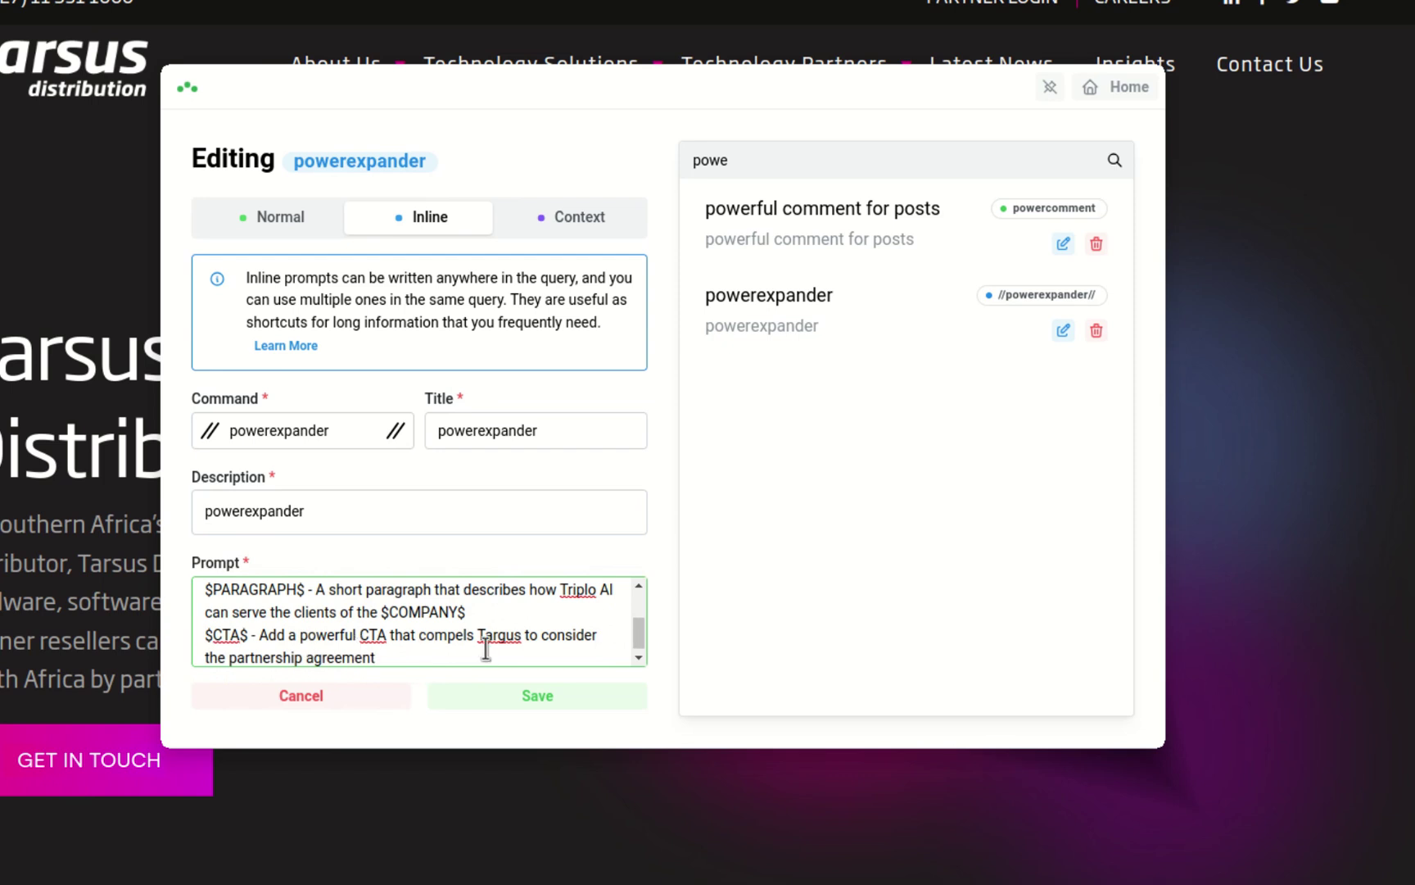
{"action": "left_click", "coordinate": [494, 694]}
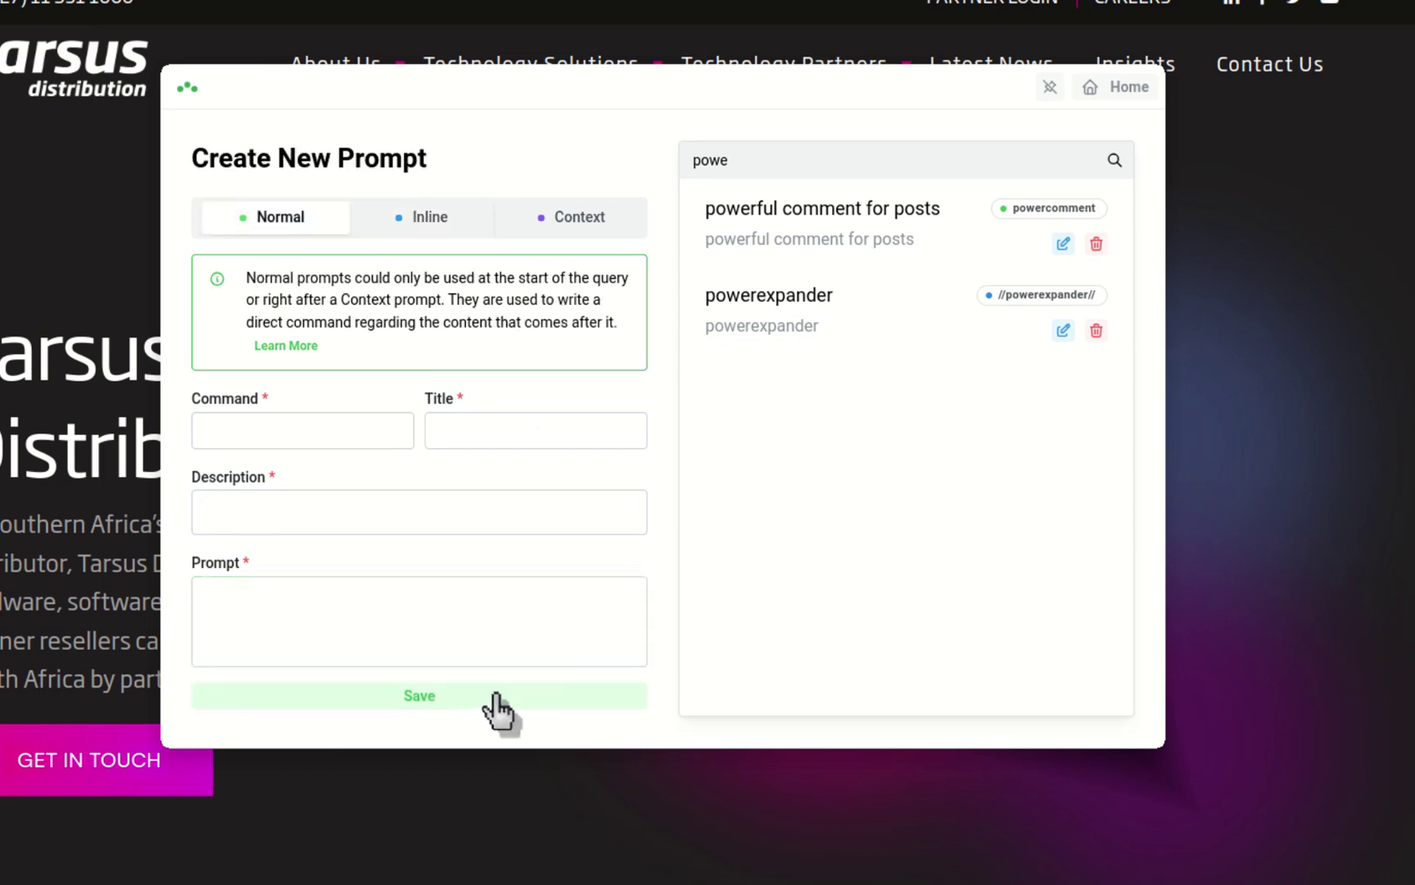
Clear the old reply and resubmit the Tarsus prompt using the updated template.
{"action": "left_click", "coordinate": [1106, 88]}
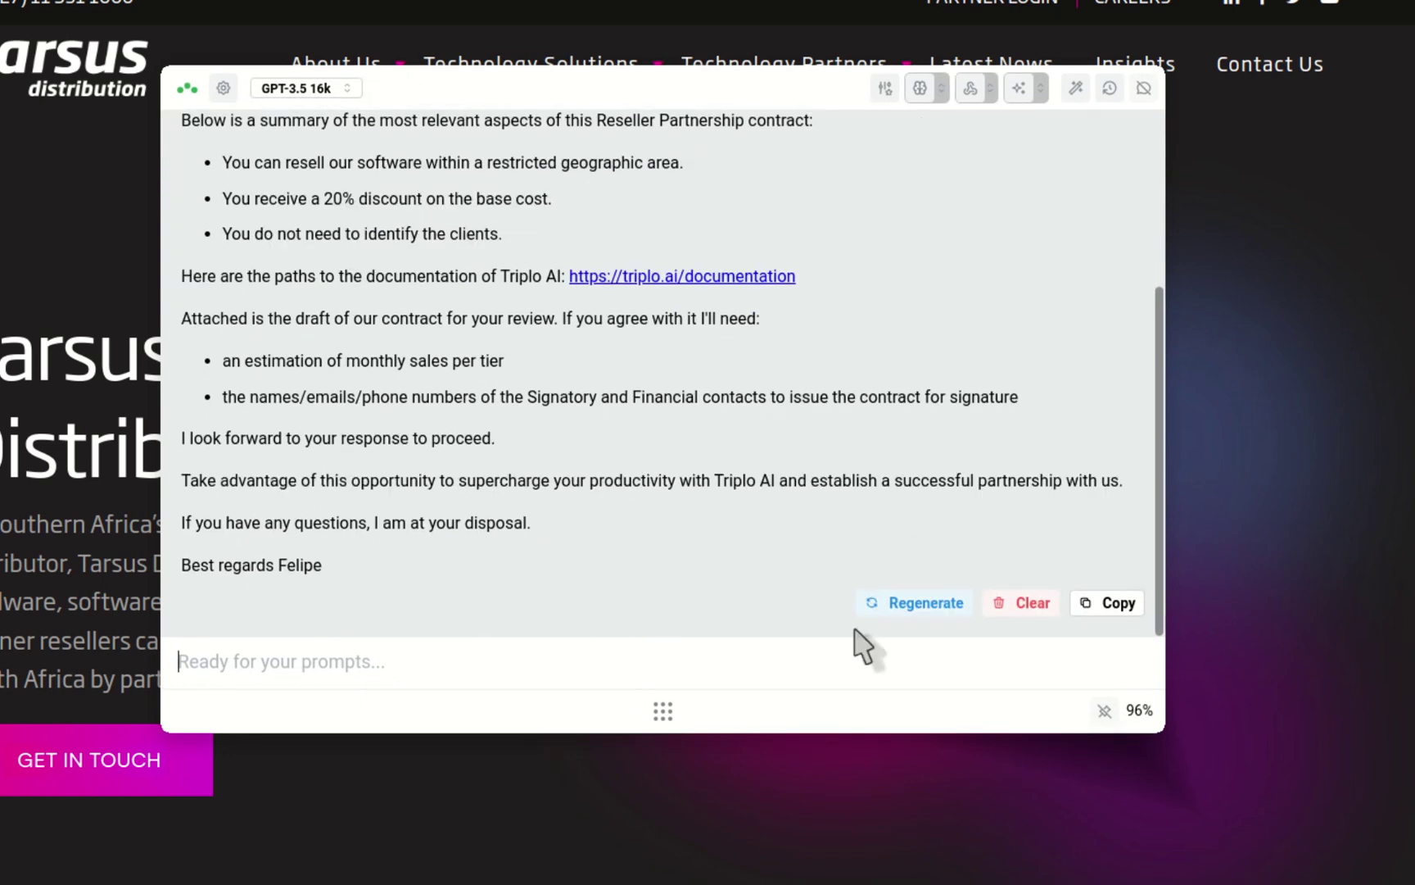
{"action": "left_click", "coordinate": [1022, 603]}
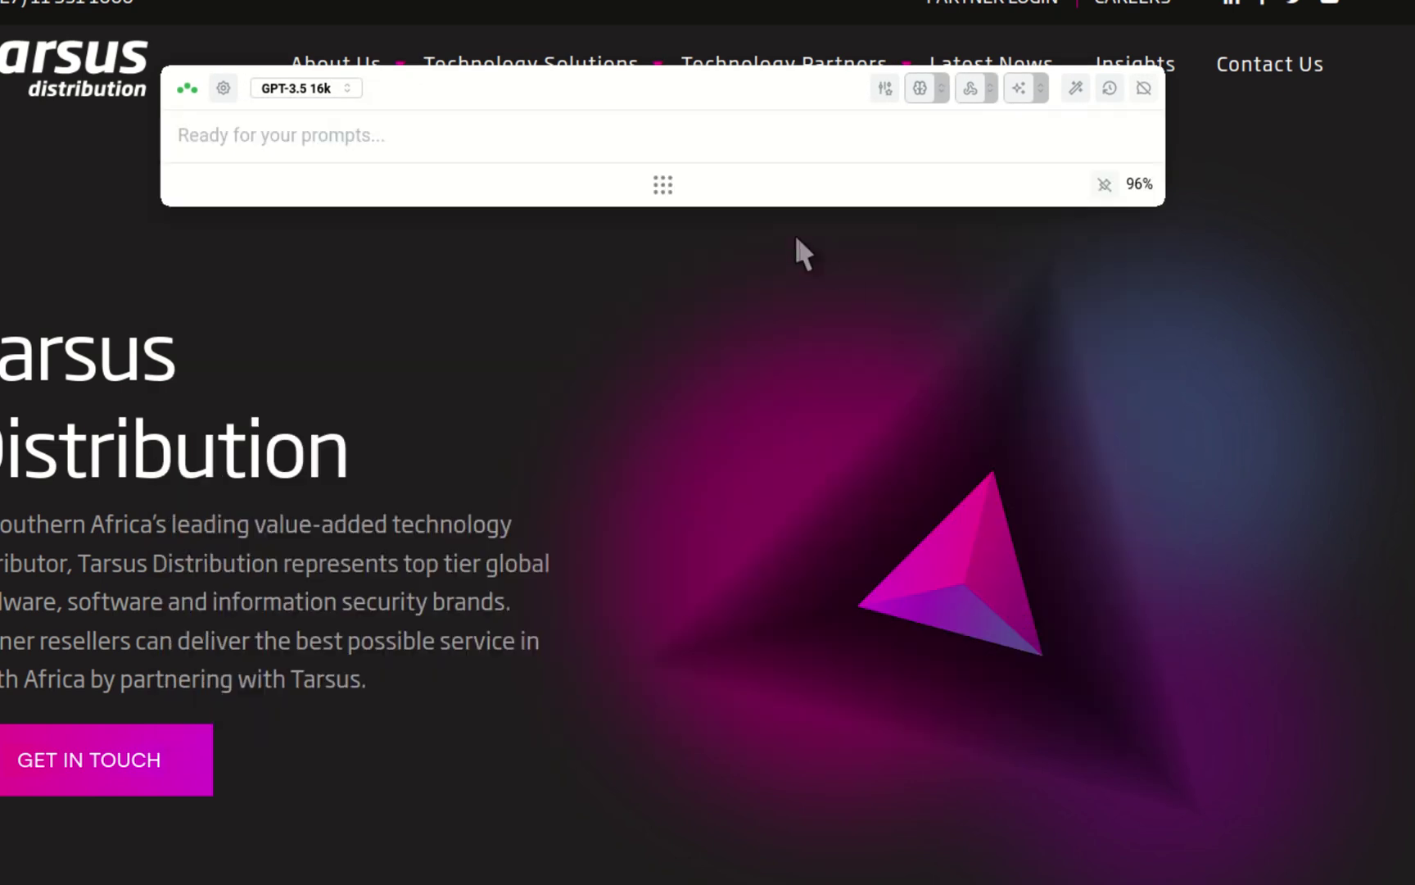
{"action": "left_click", "coordinate": [691, 127]}
{"action": "type", "text": "//triplosite// //powerexpander// André https://www.tarsus.co.za/"}
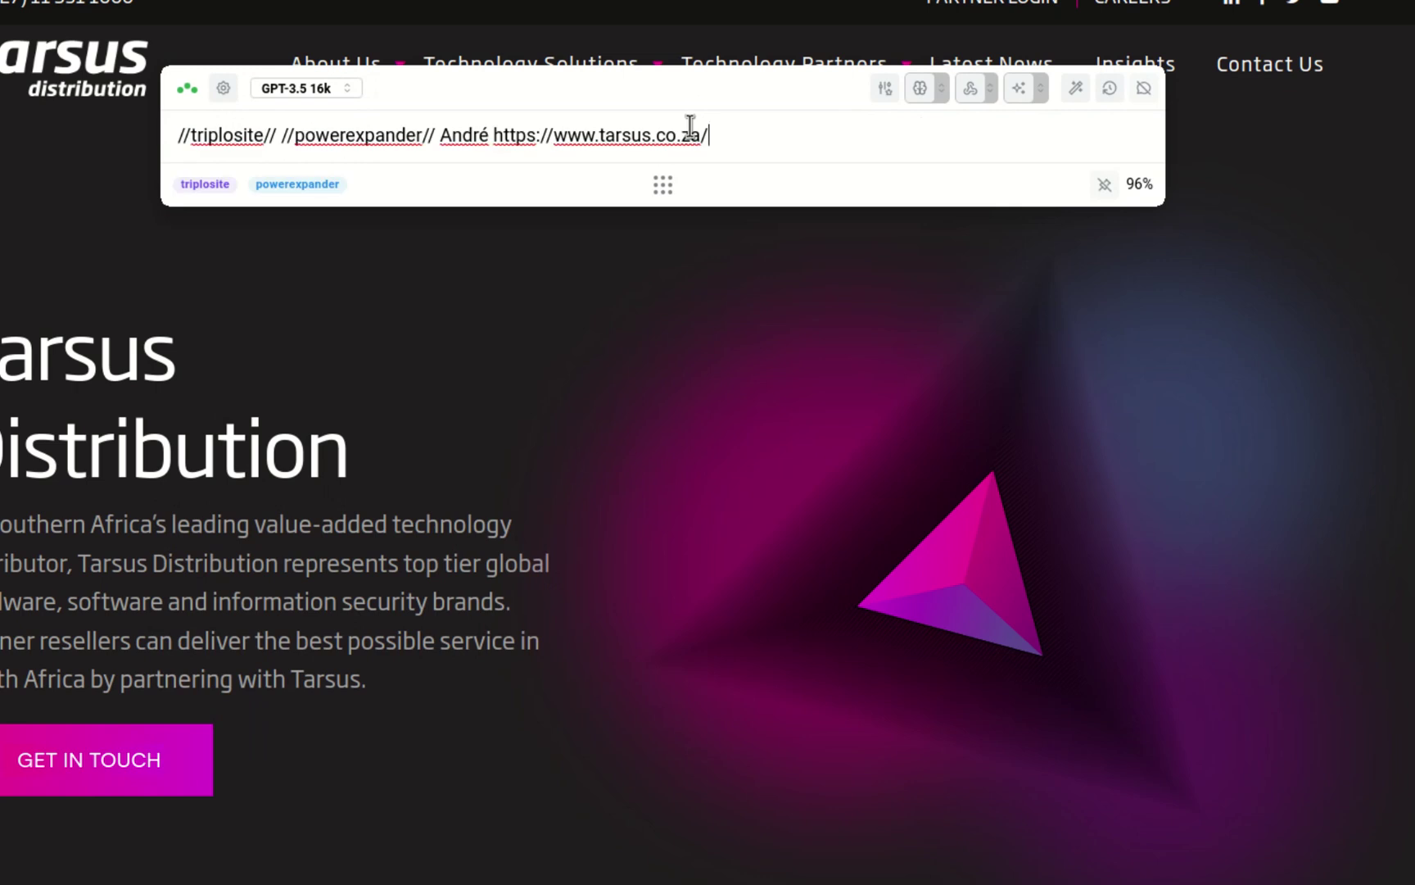
{"action": "key", "text": "Return"}
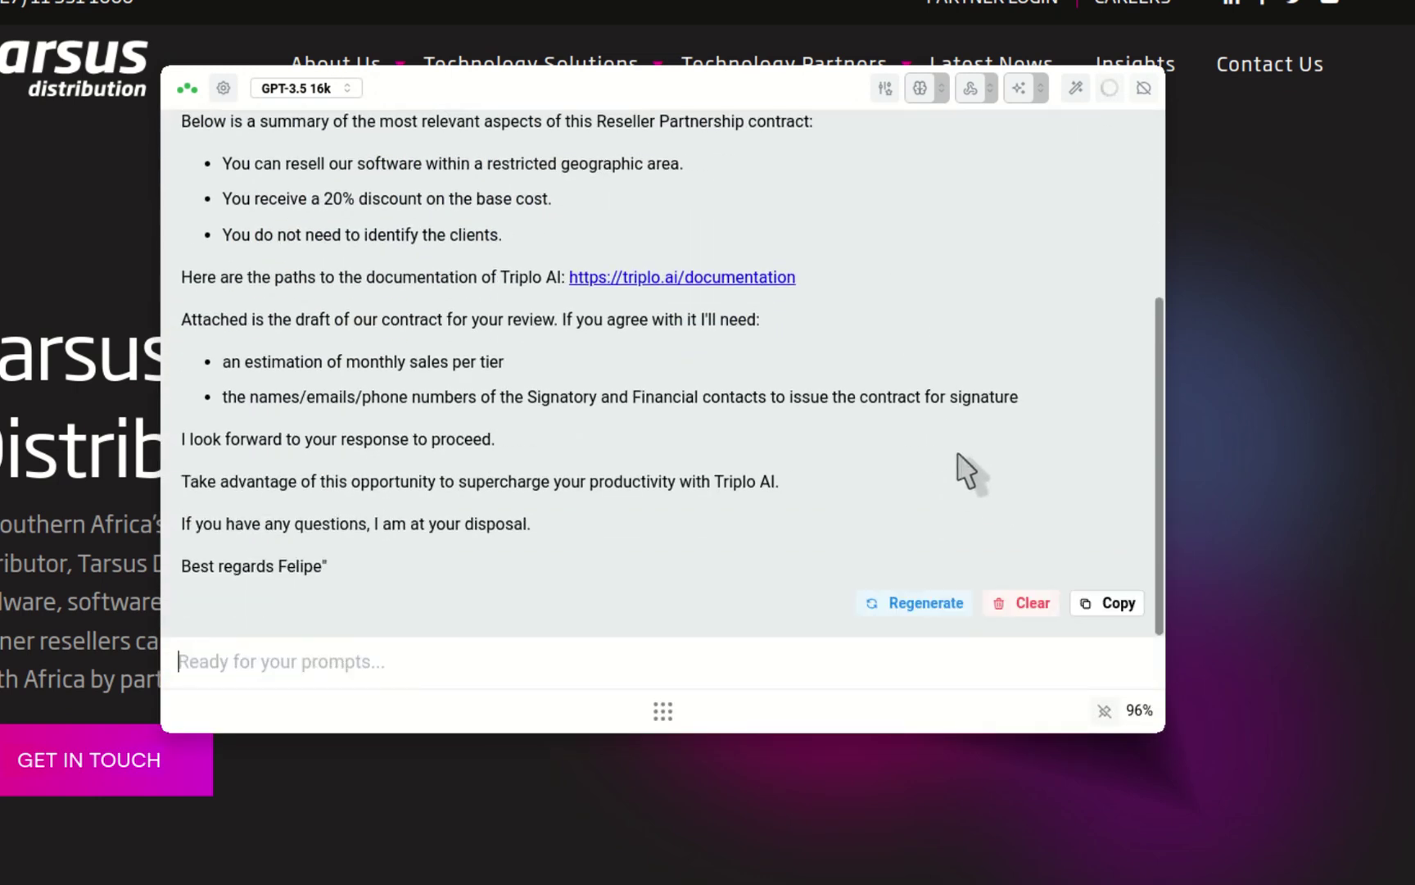
Review the regenerated Tarsus paragraph and the new call-to-action line.
{"action": "scroll", "coordinate": [950, 458], "scroll_direction": "up", "scroll_amount": 10}
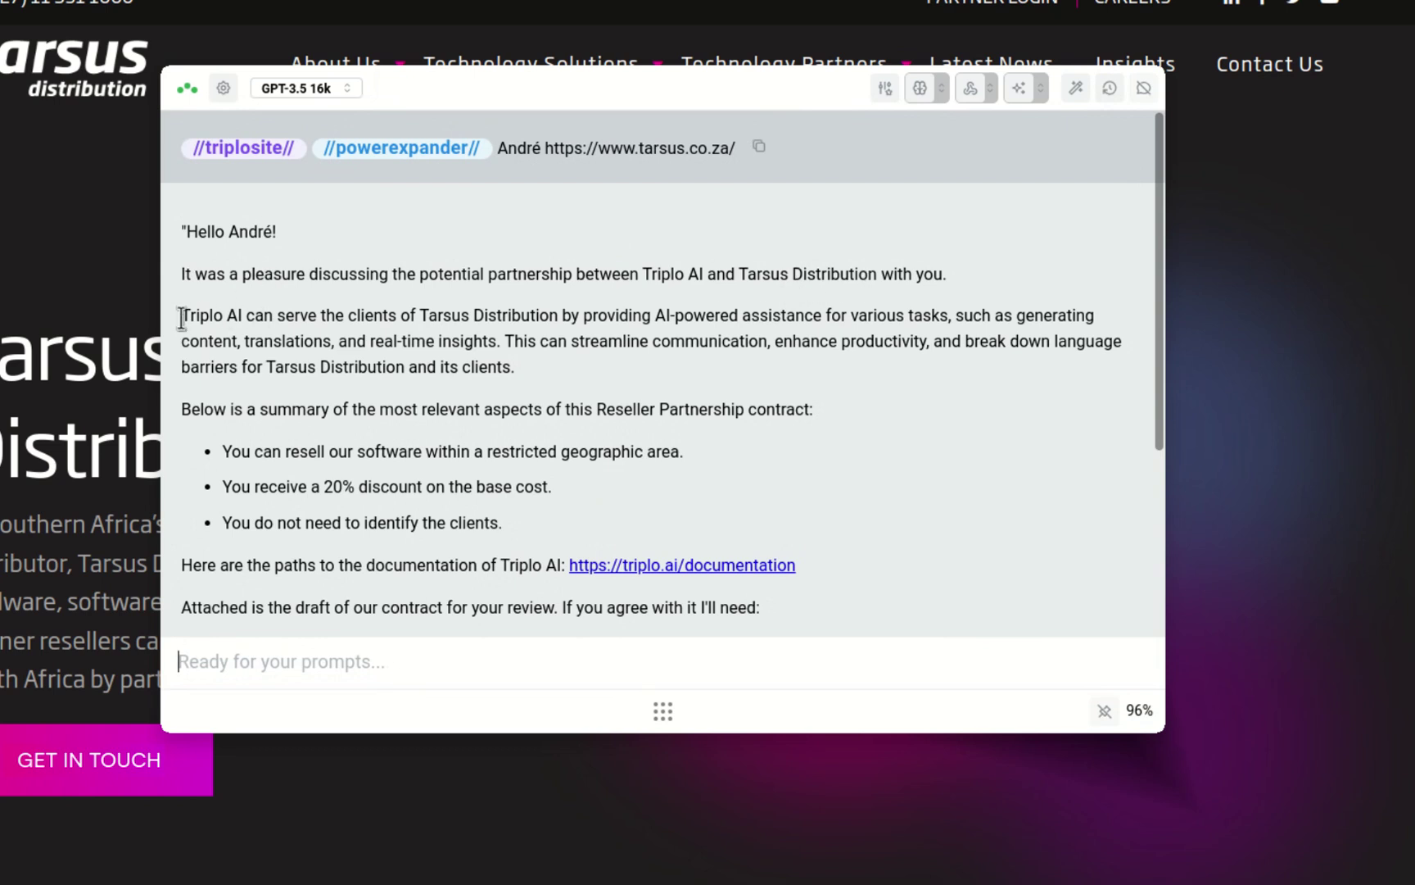
{"action": "left_click_drag", "start_coordinate": [181, 316], "coordinate": [529, 365]}
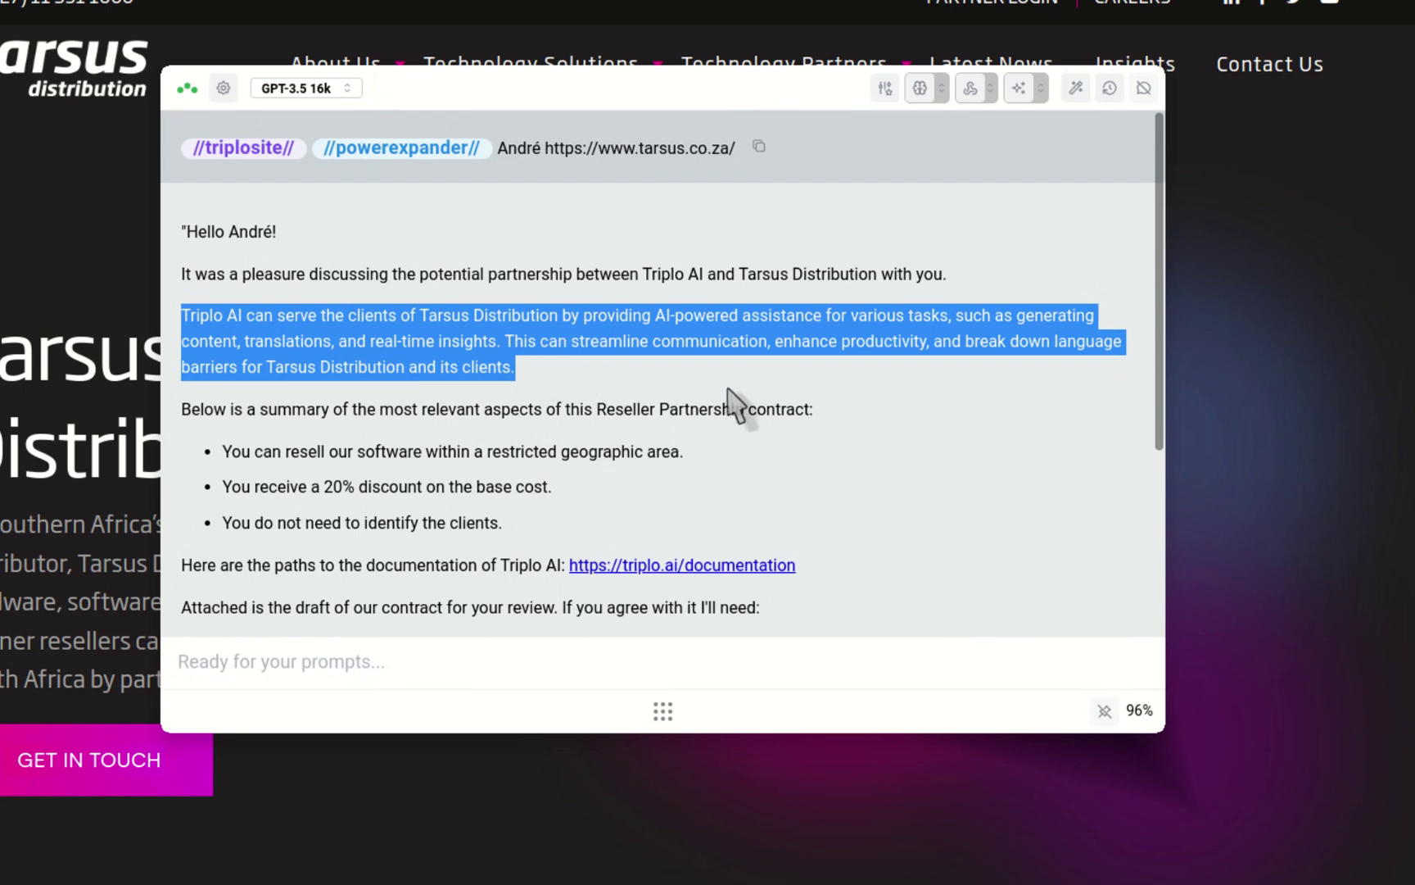
{"action": "scroll", "coordinate": [758, 405], "scroll_direction": "down", "scroll_amount": 5}
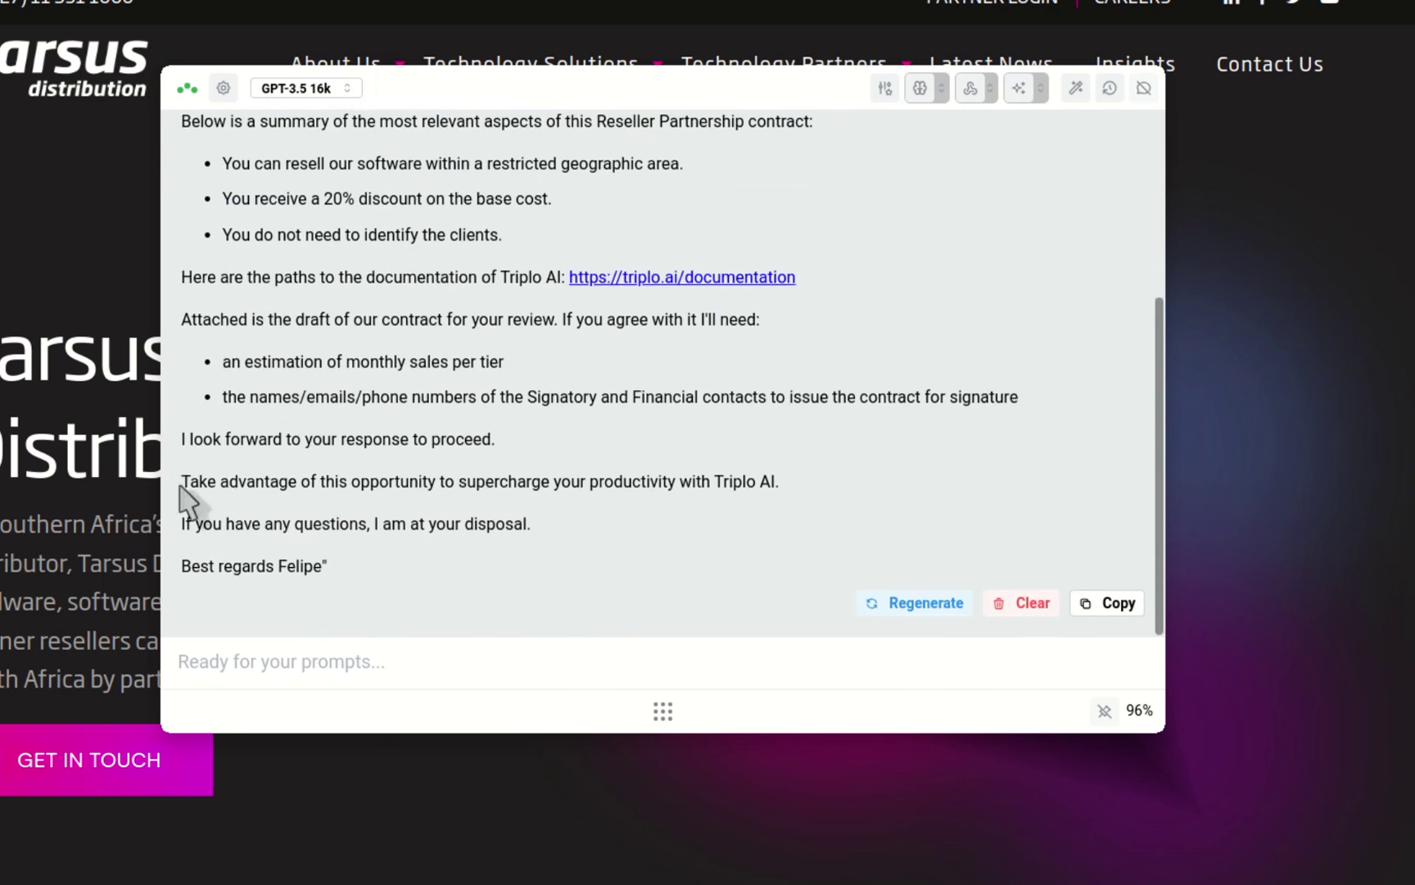
{"action": "left_click_drag", "start_coordinate": [181, 483], "coordinate": [793, 505]}
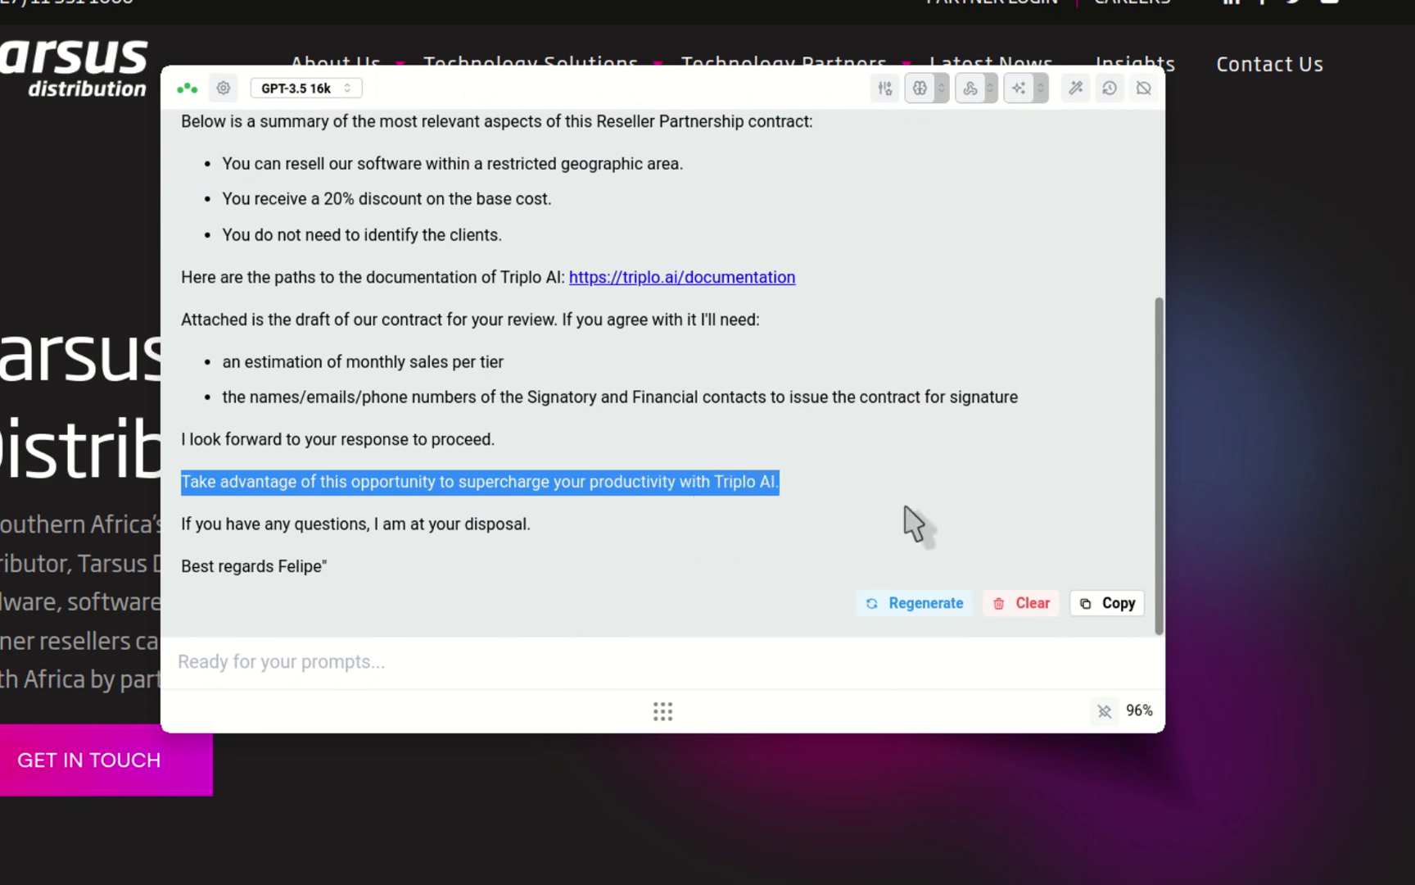
{"action": "scroll", "coordinate": [914, 524], "scroll_direction": "up", "scroll_amount": 3}
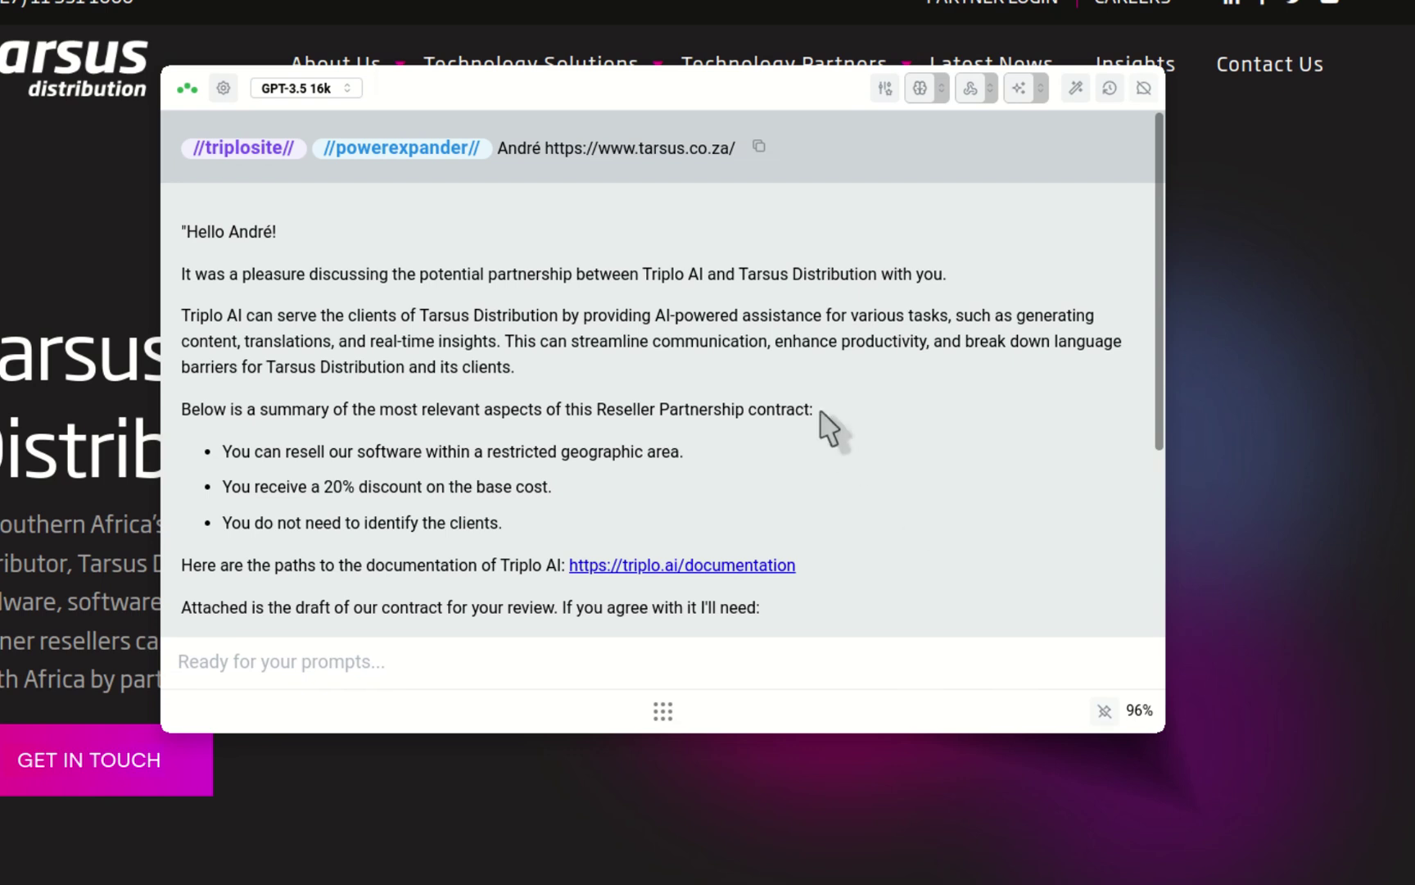
Copy the original prompt and paste it back into the prompt box.
{"action": "left_click", "coordinate": [759, 147]}
{"action": "scroll", "coordinate": [852, 279], "scroll_direction": "down", "scroll_amount": 4}
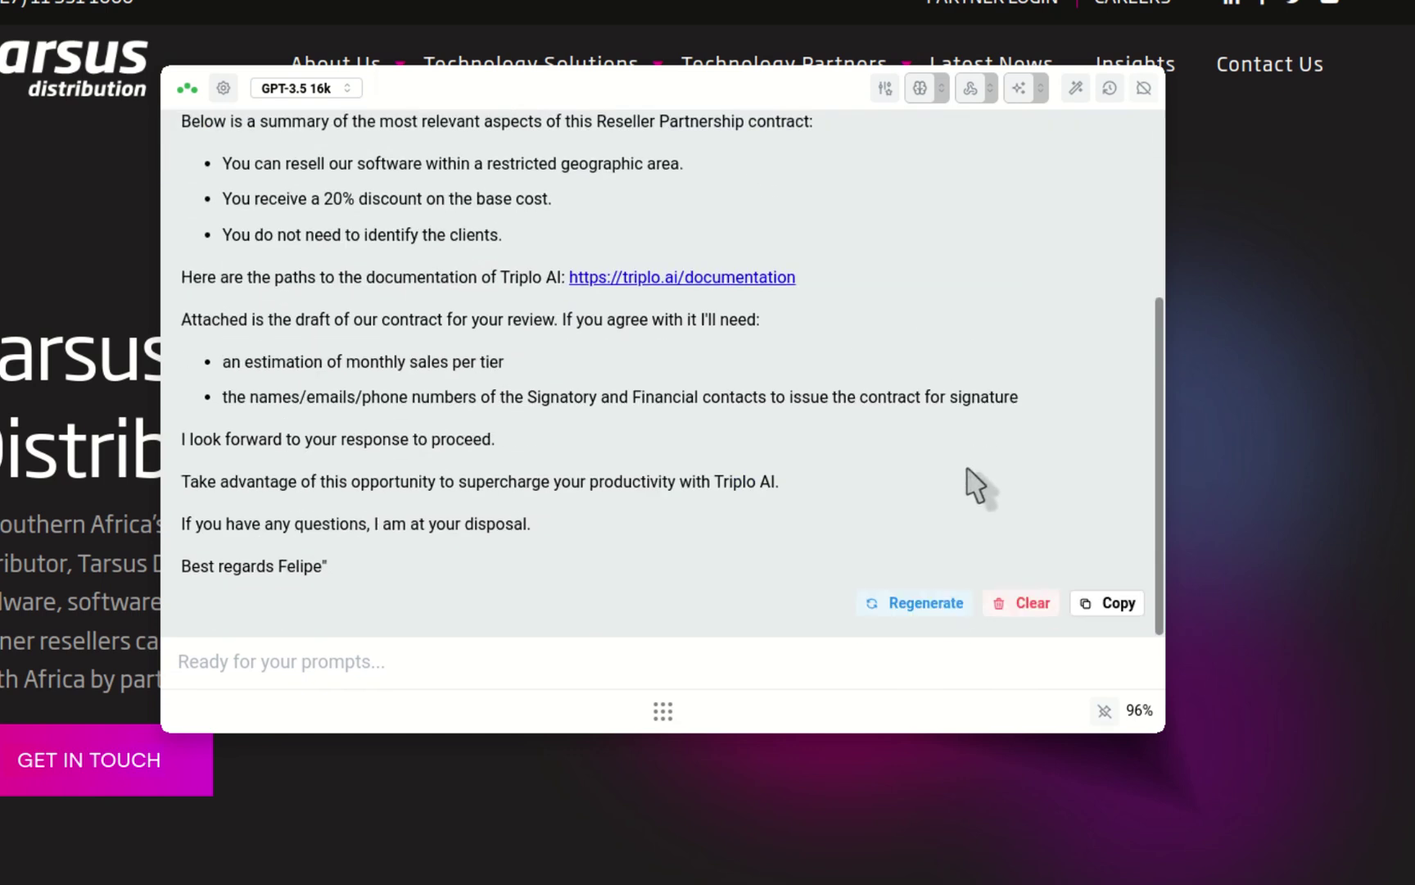
{"action": "left_click", "coordinate": [687, 670]}
{"action": "key", "text": "ctrl+v"}
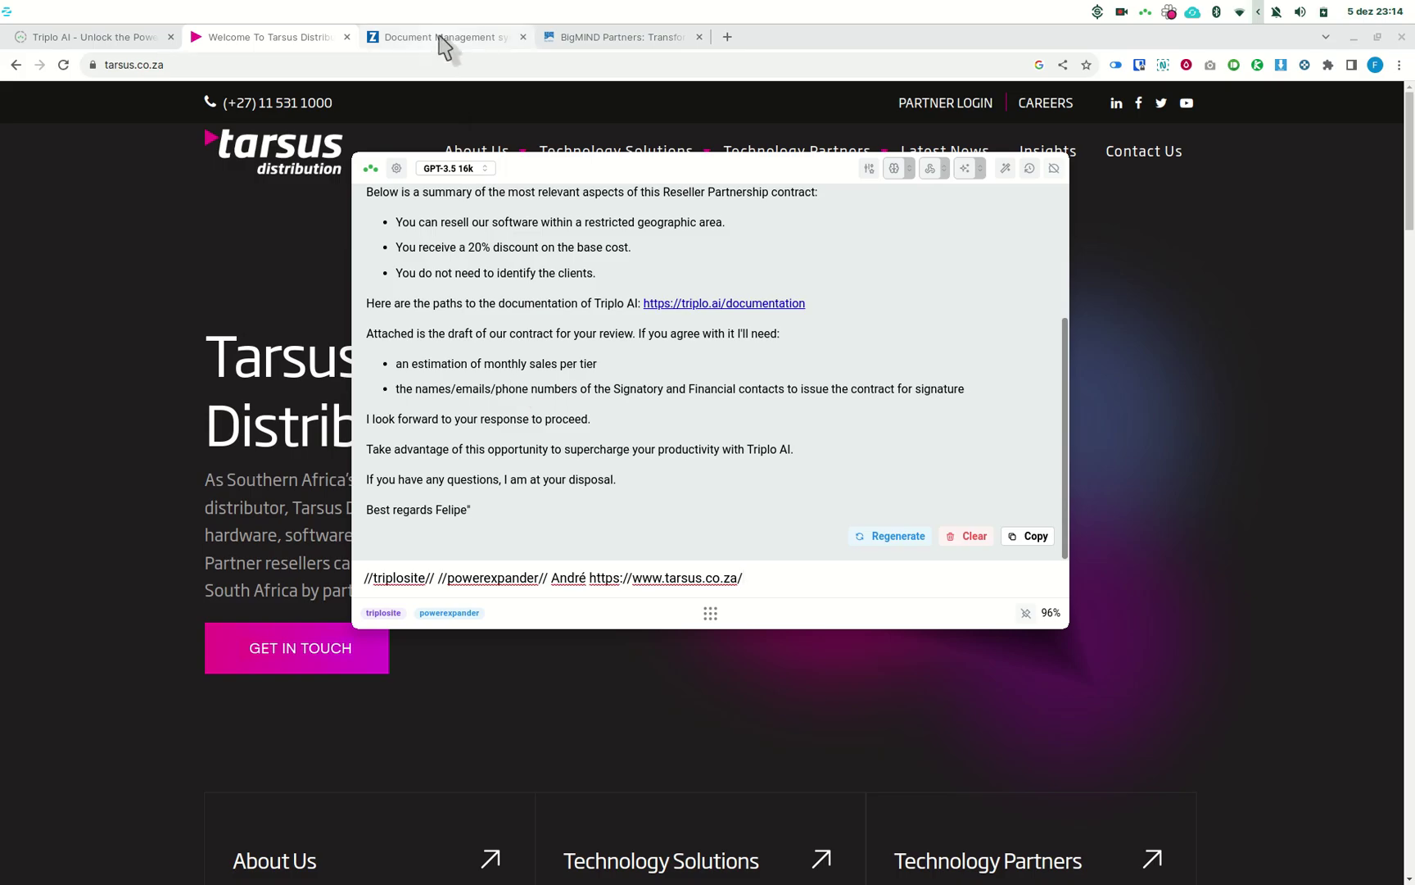
Rerun the prompt with the Zucchetti contact's first name and the MyDesk page URL.
{"action": "left_click", "coordinate": [442, 37]}
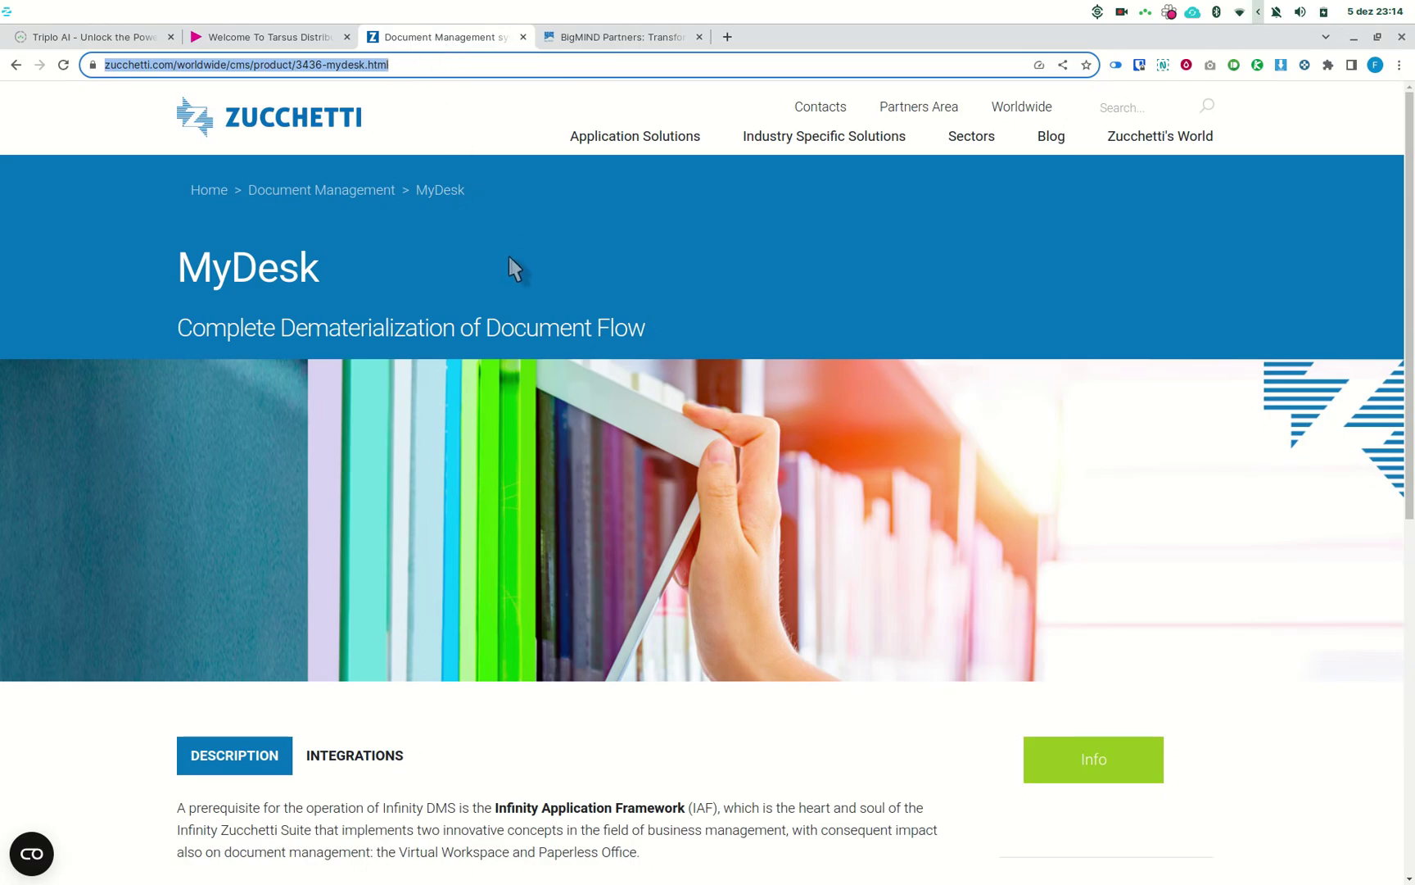
{"action": "scroll", "coordinate": [596, 257], "scroll_direction": "down", "scroll_amount": 8}
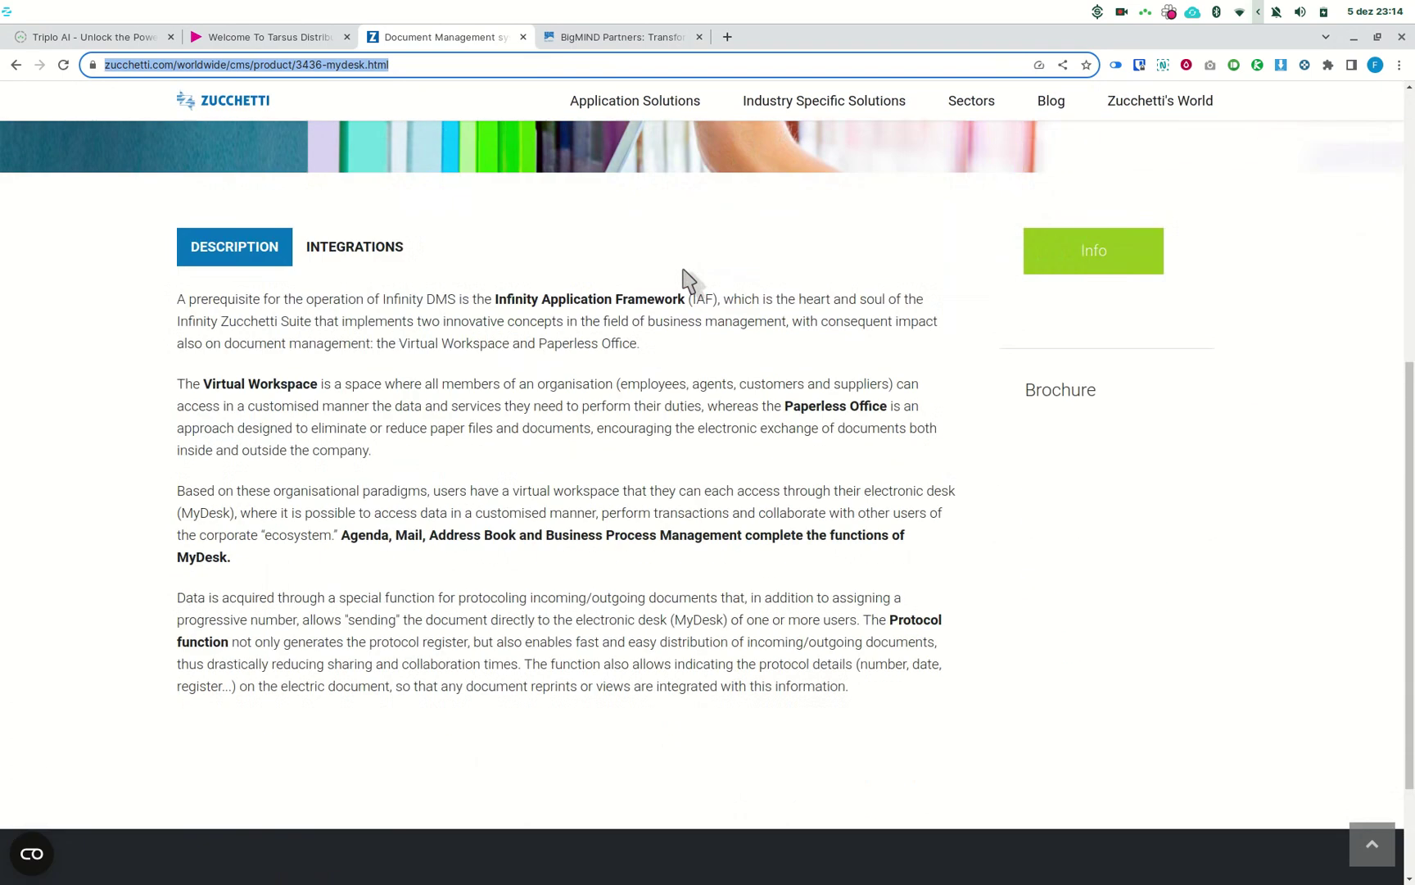
{"action": "scroll", "coordinate": [675, 278], "scroll_direction": "up", "scroll_amount": 8}
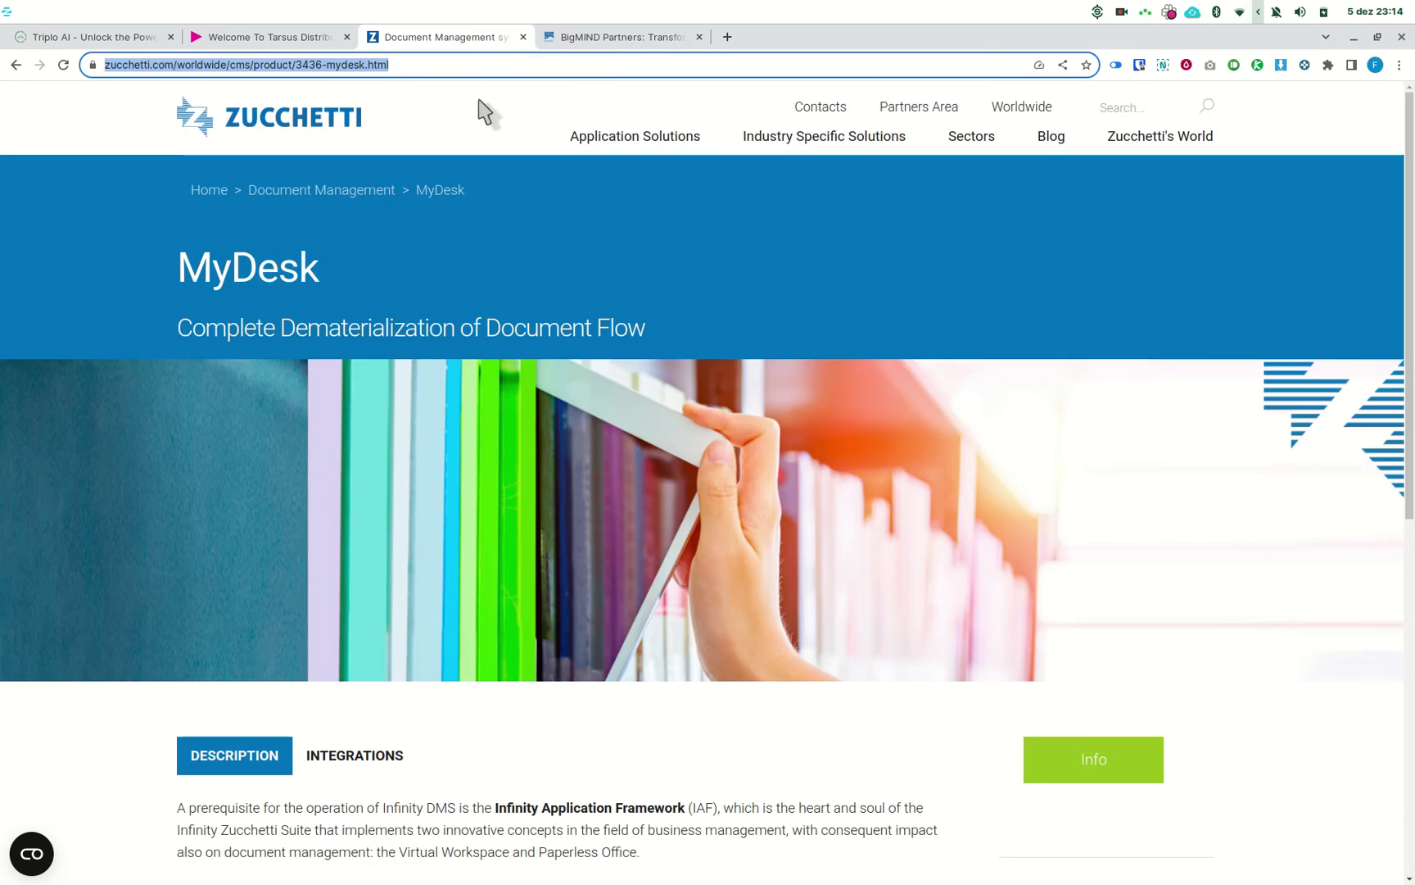
{"action": "key", "text": "ctrl+shift+space"}
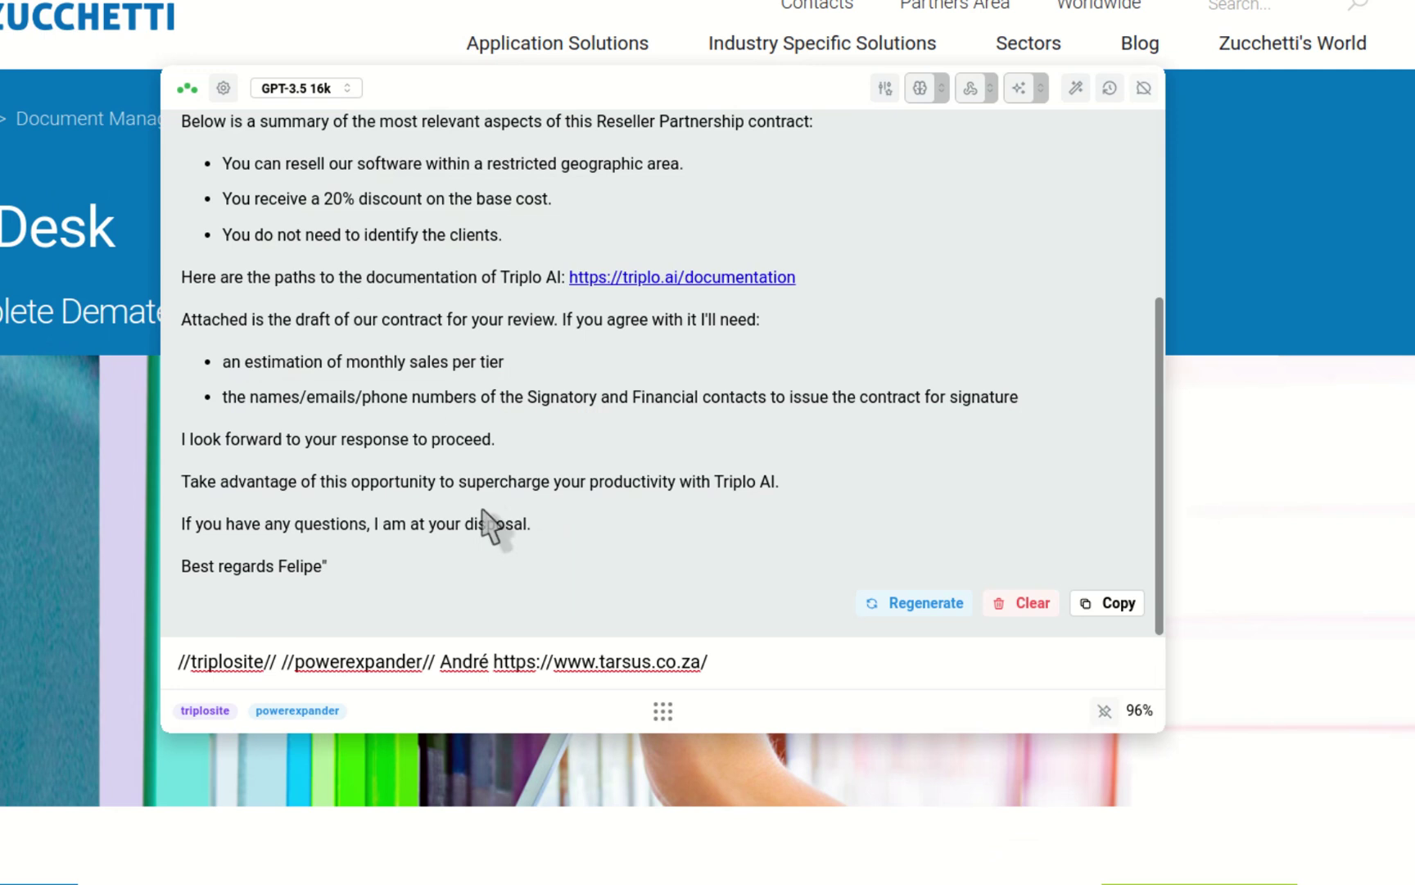
{"action": "left_click_drag", "start_coordinate": [442, 667], "coordinate": [1069, 684]}
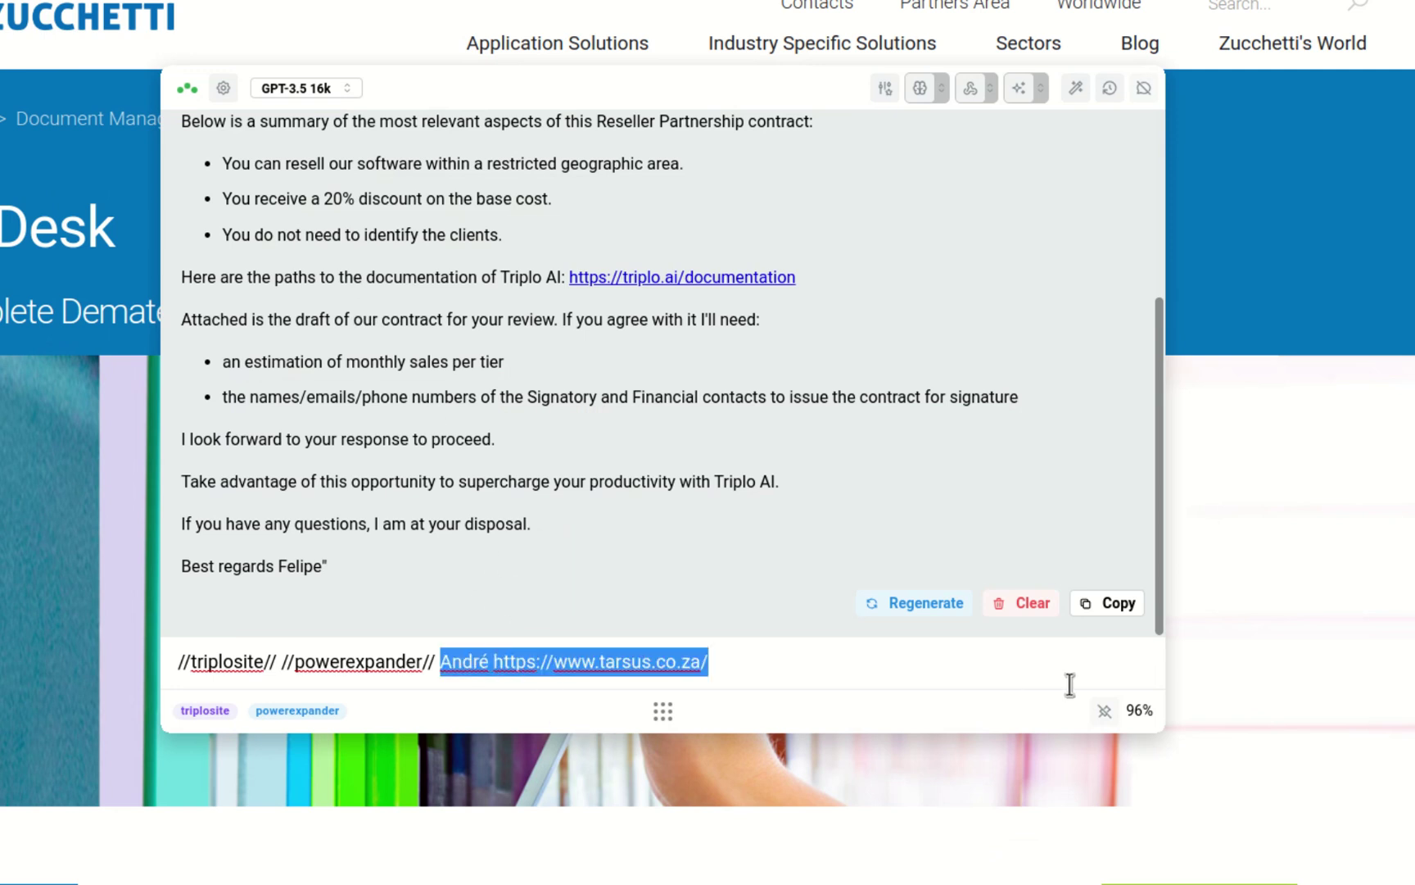
{"action": "type", "text": "Brun"}
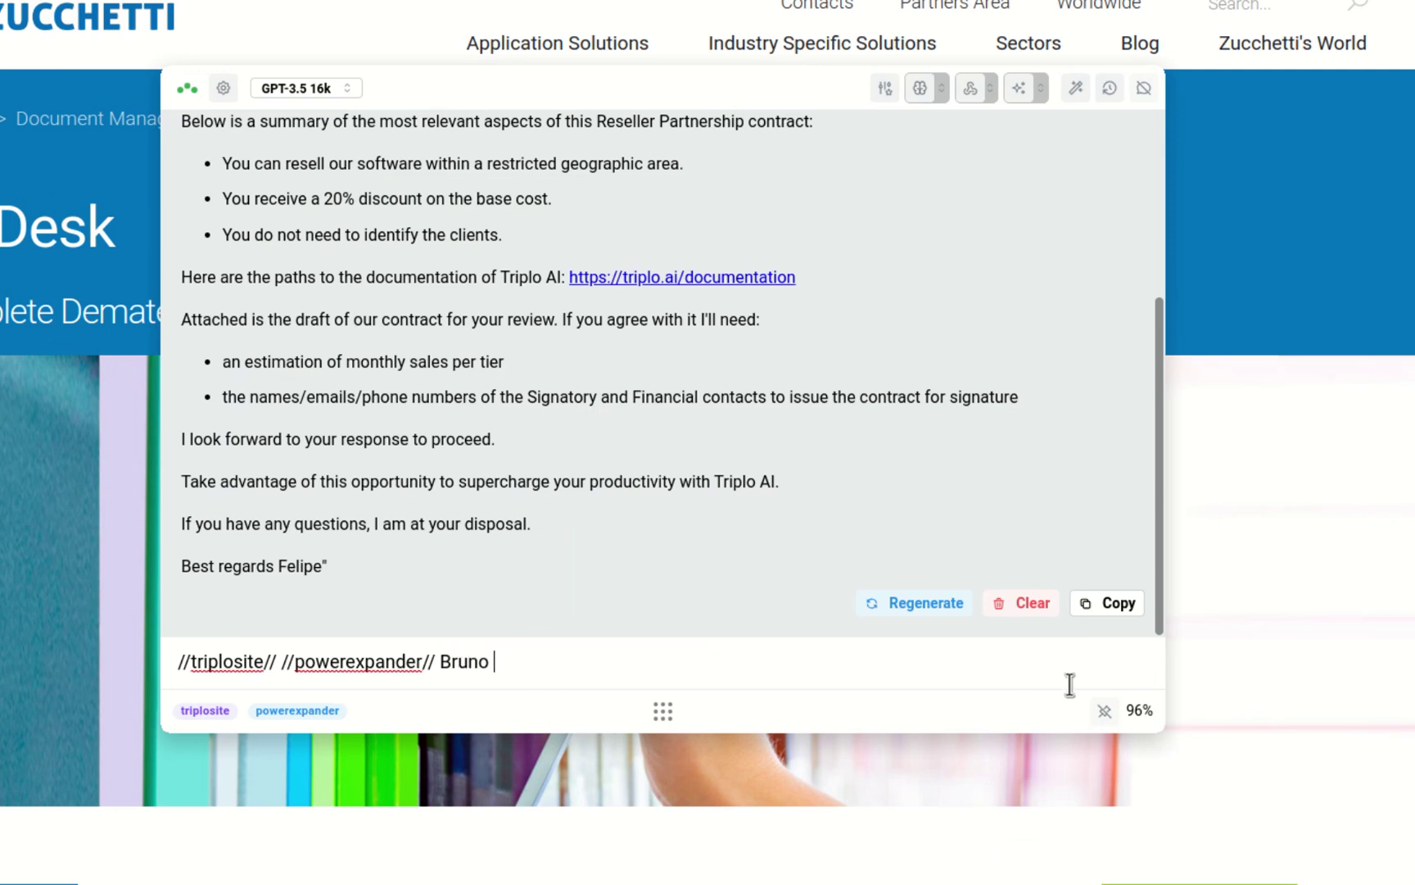
{"action": "type", "text": "o"}
{"action": "key", "text": "ctrl+v"}
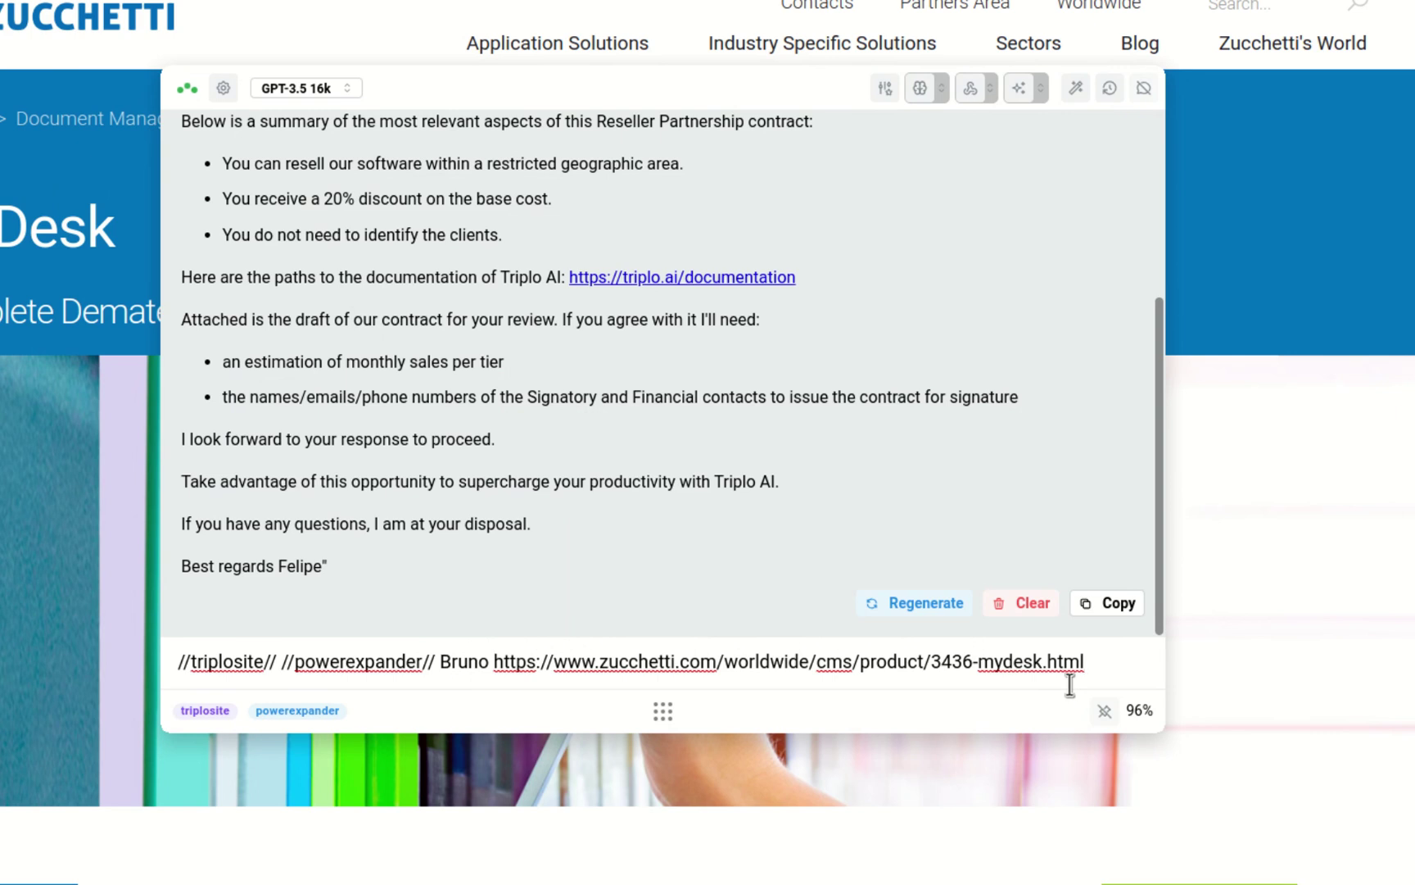
{"action": "key", "text": "Return"}
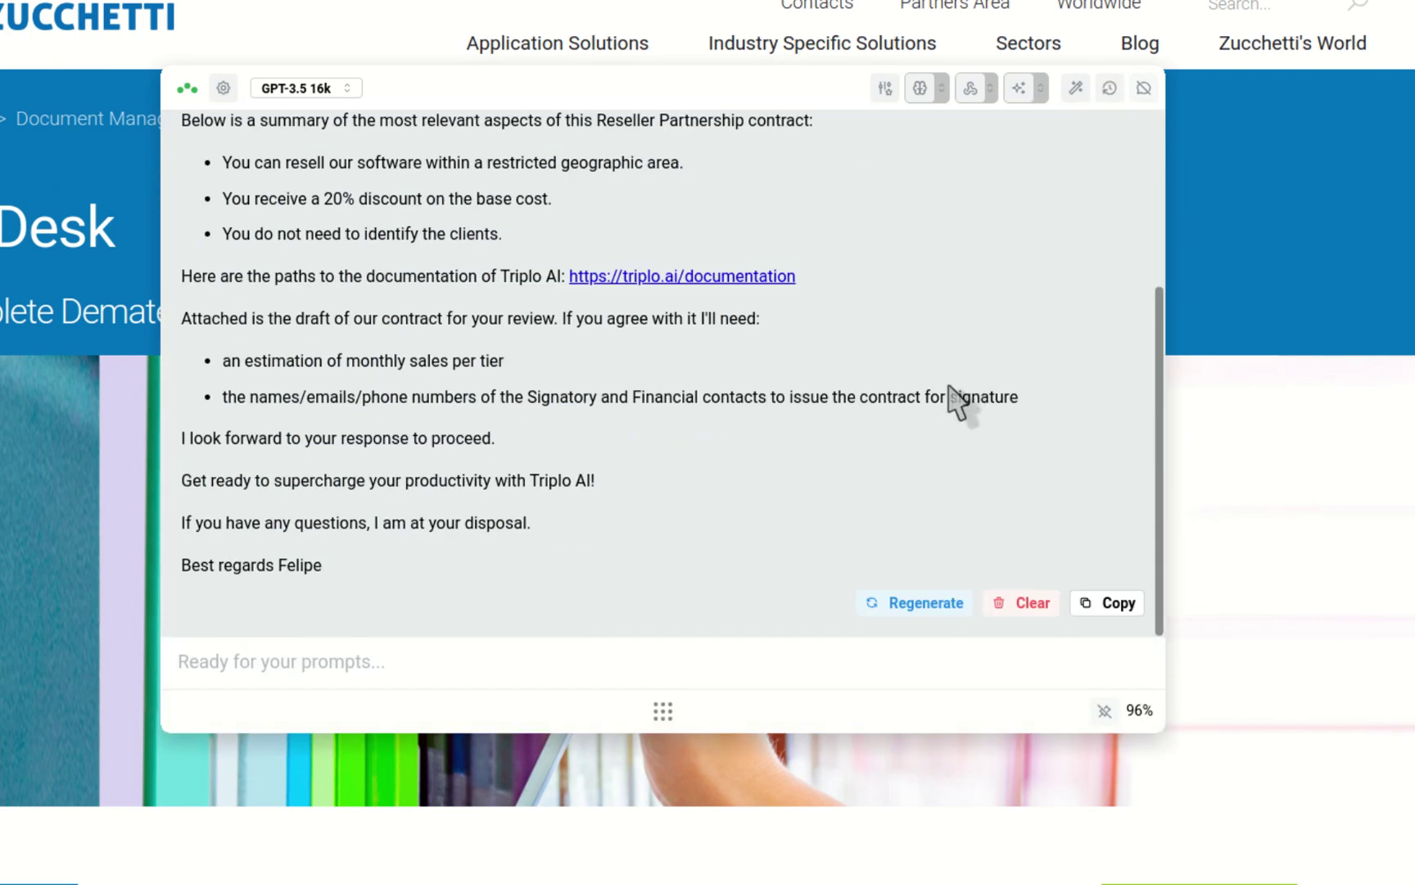
{"action": "scroll", "coordinate": [950, 402], "scroll_direction": "up", "scroll_amount": 5}
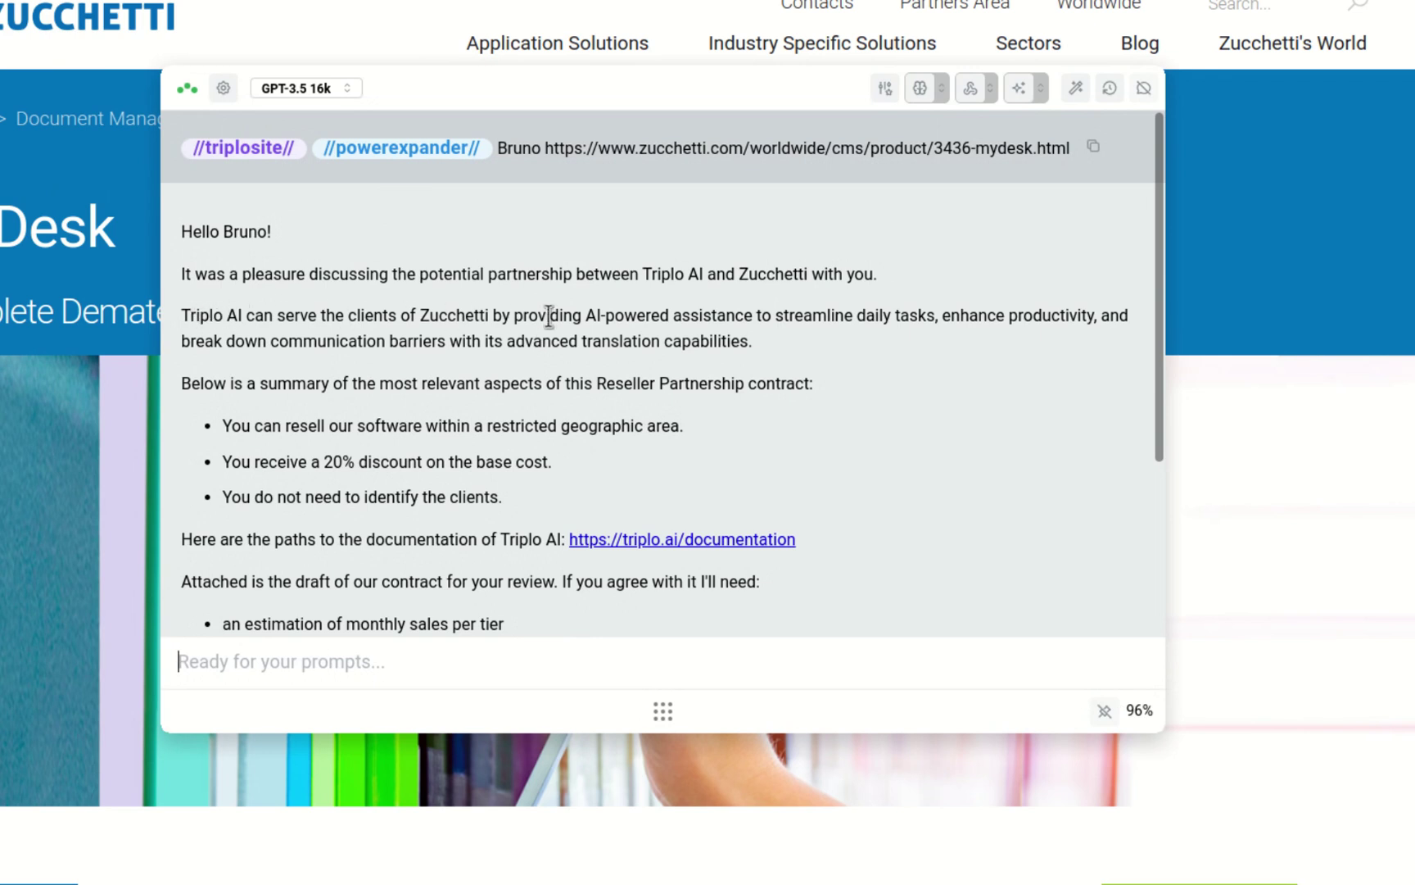
{"action": "left_click_drag", "start_coordinate": [752, 340], "coordinate": [182, 315]}
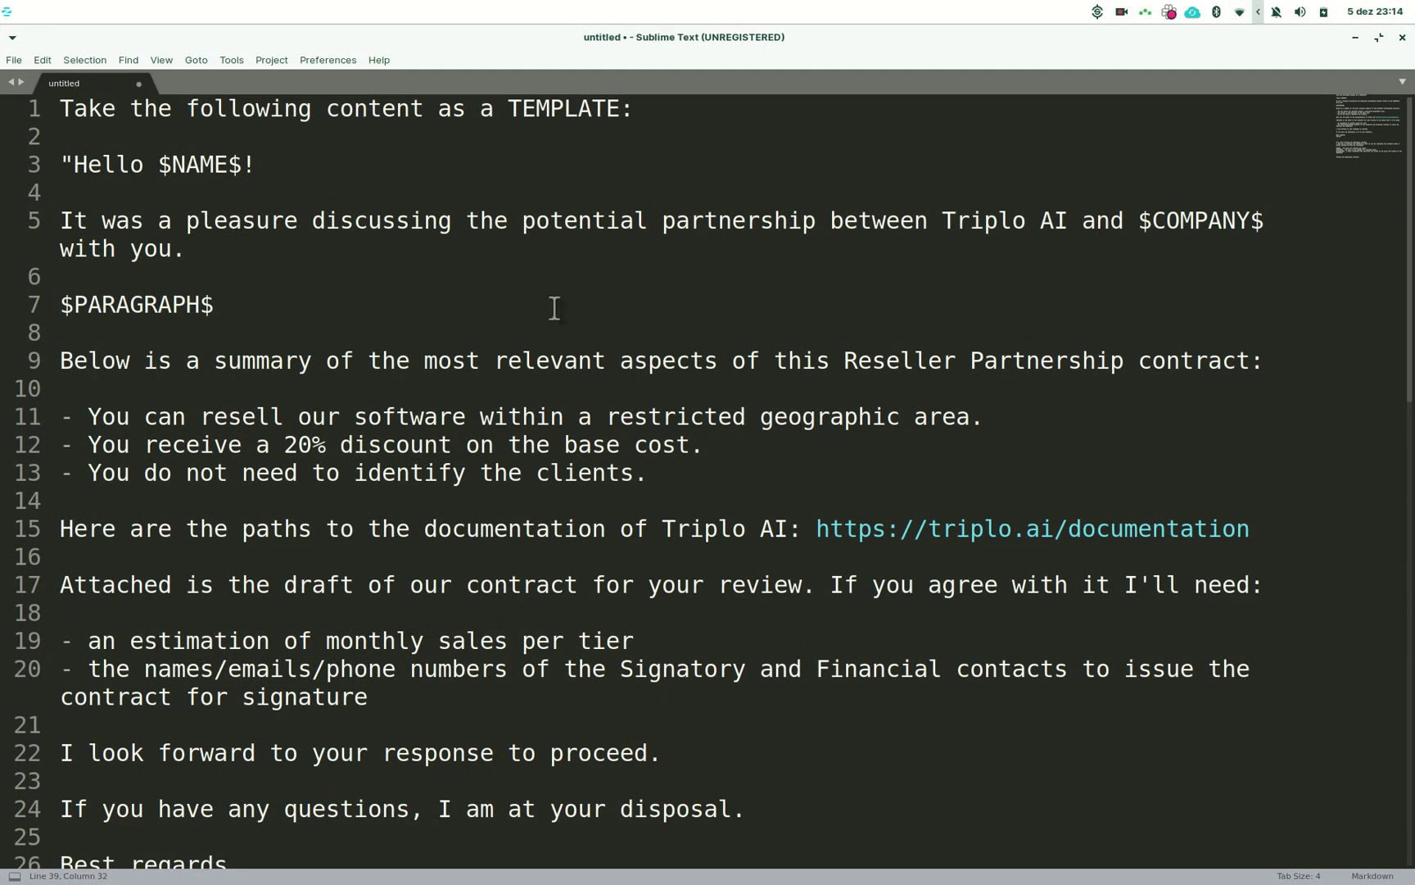
{"action": "scroll", "coordinate": [383, 385], "scroll_direction": "down", "scroll_amount": 7}
{"action": "scroll", "coordinate": [383, 385], "scroll_direction": "down", "scroll_amount": 1}
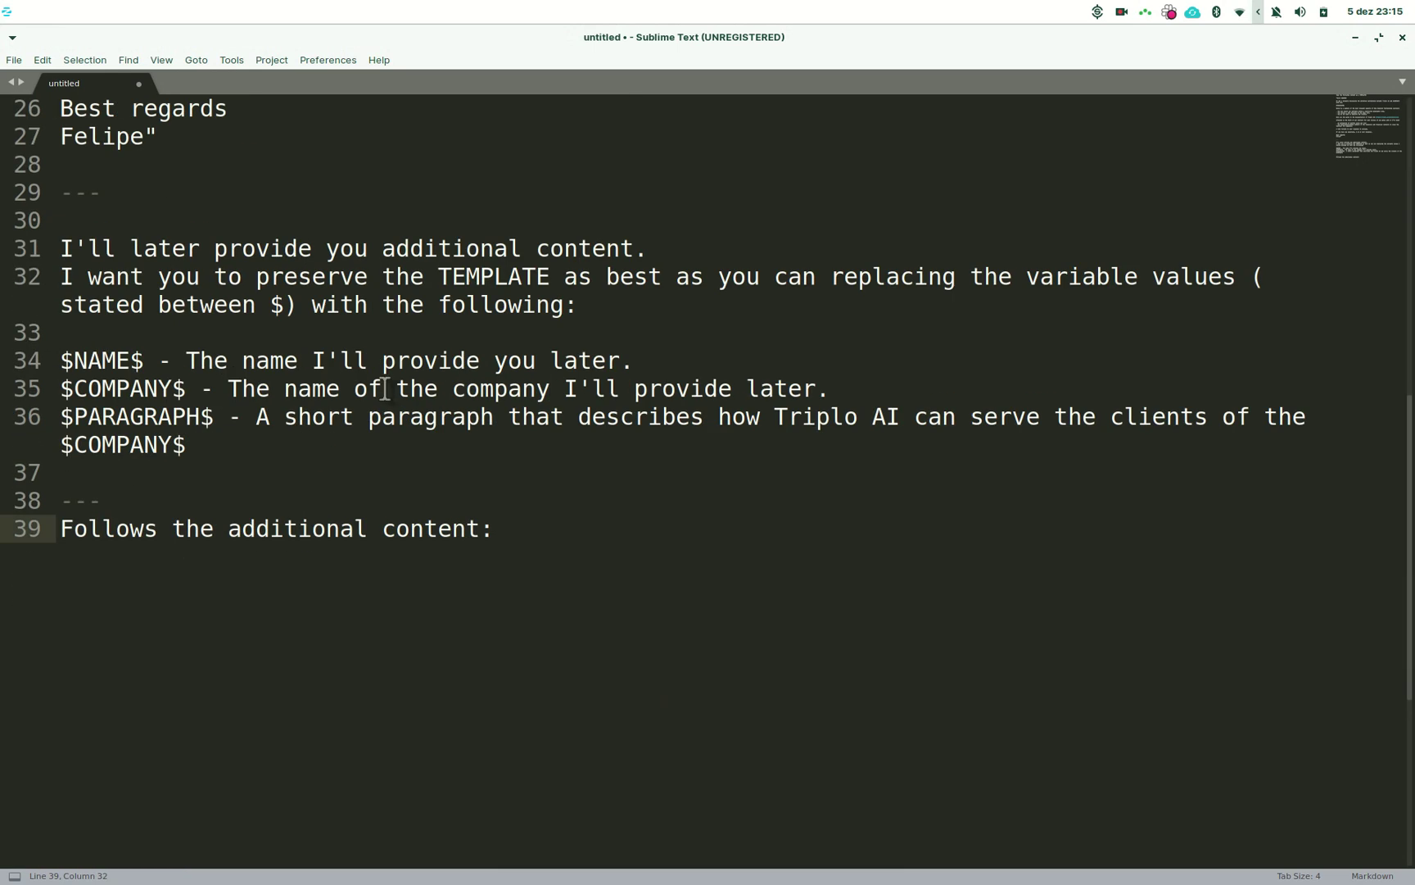
{"action": "left_click", "coordinate": [187, 361]}
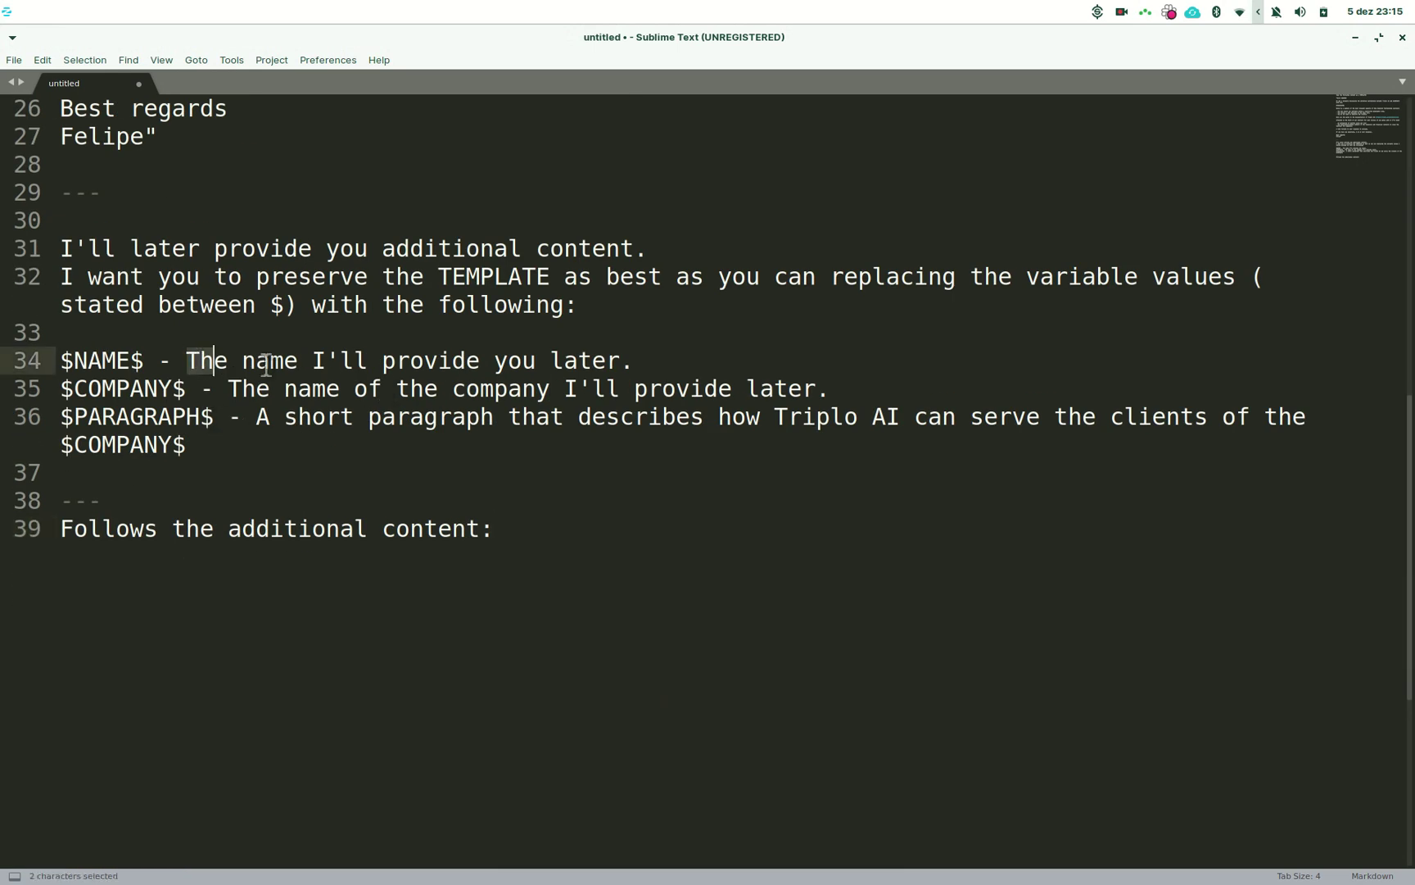
{"action": "left_click_drag", "start_coordinate": [188, 360], "coordinate": [622, 360]}
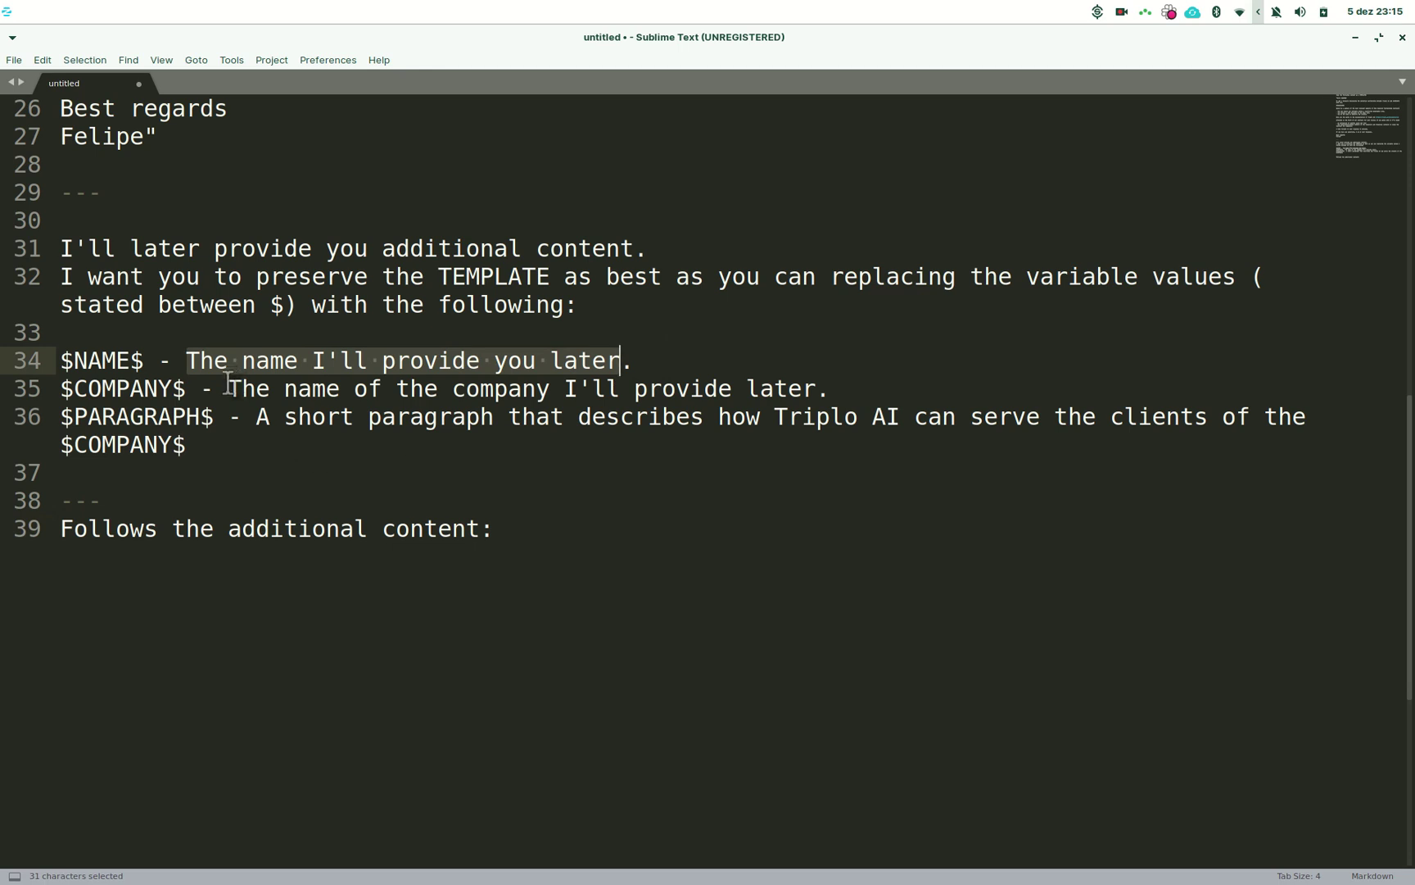
Copy the web address of the BigMIND Partners Program page.
{"action": "key", "text": "alt+Tab"}
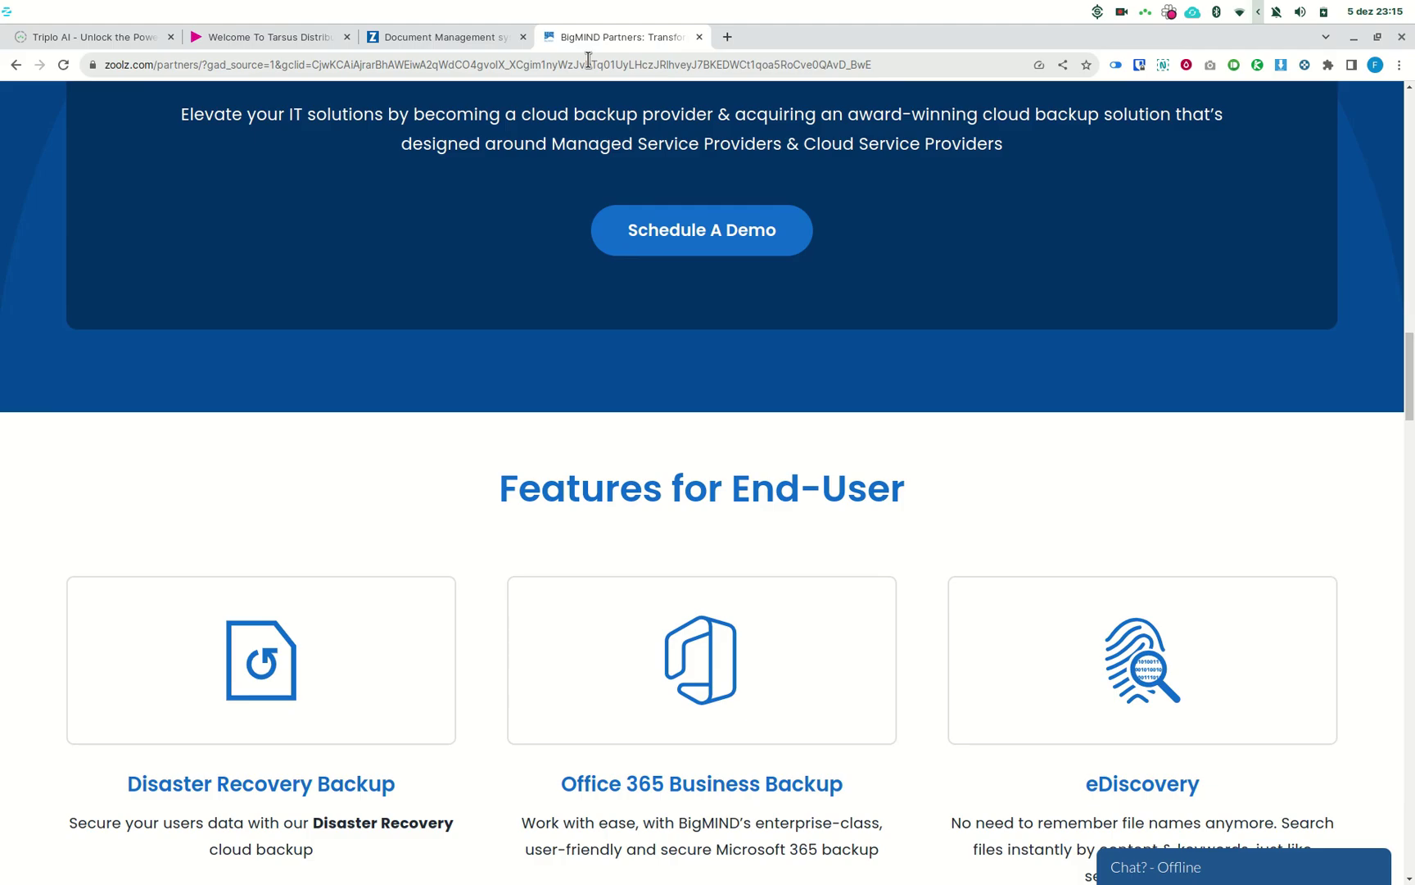
{"action": "scroll", "coordinate": [643, 262], "scroll_direction": "up", "scroll_amount": 15}
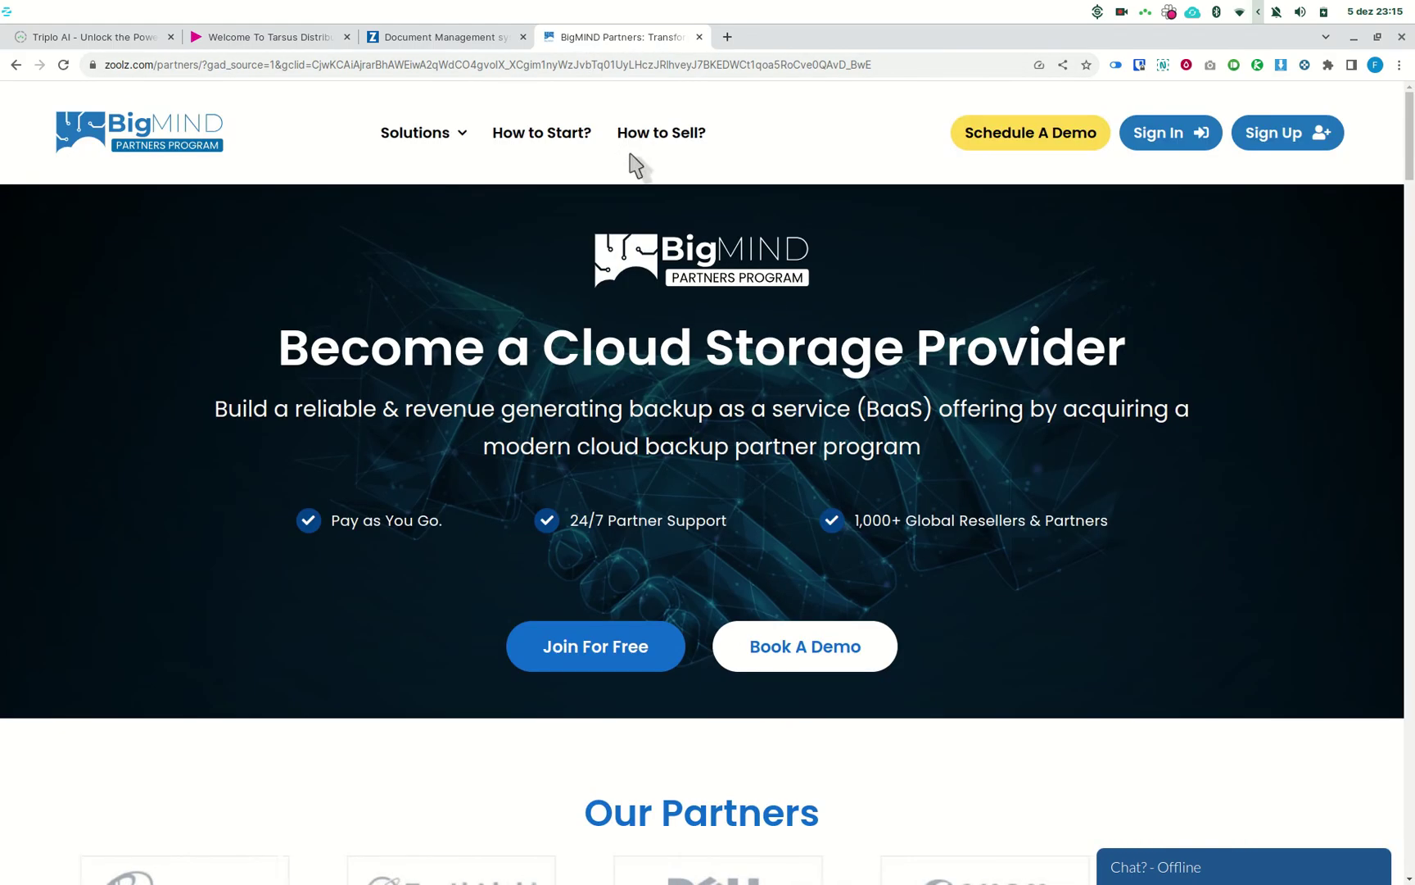
{"action": "left_click", "coordinate": [611, 67]}
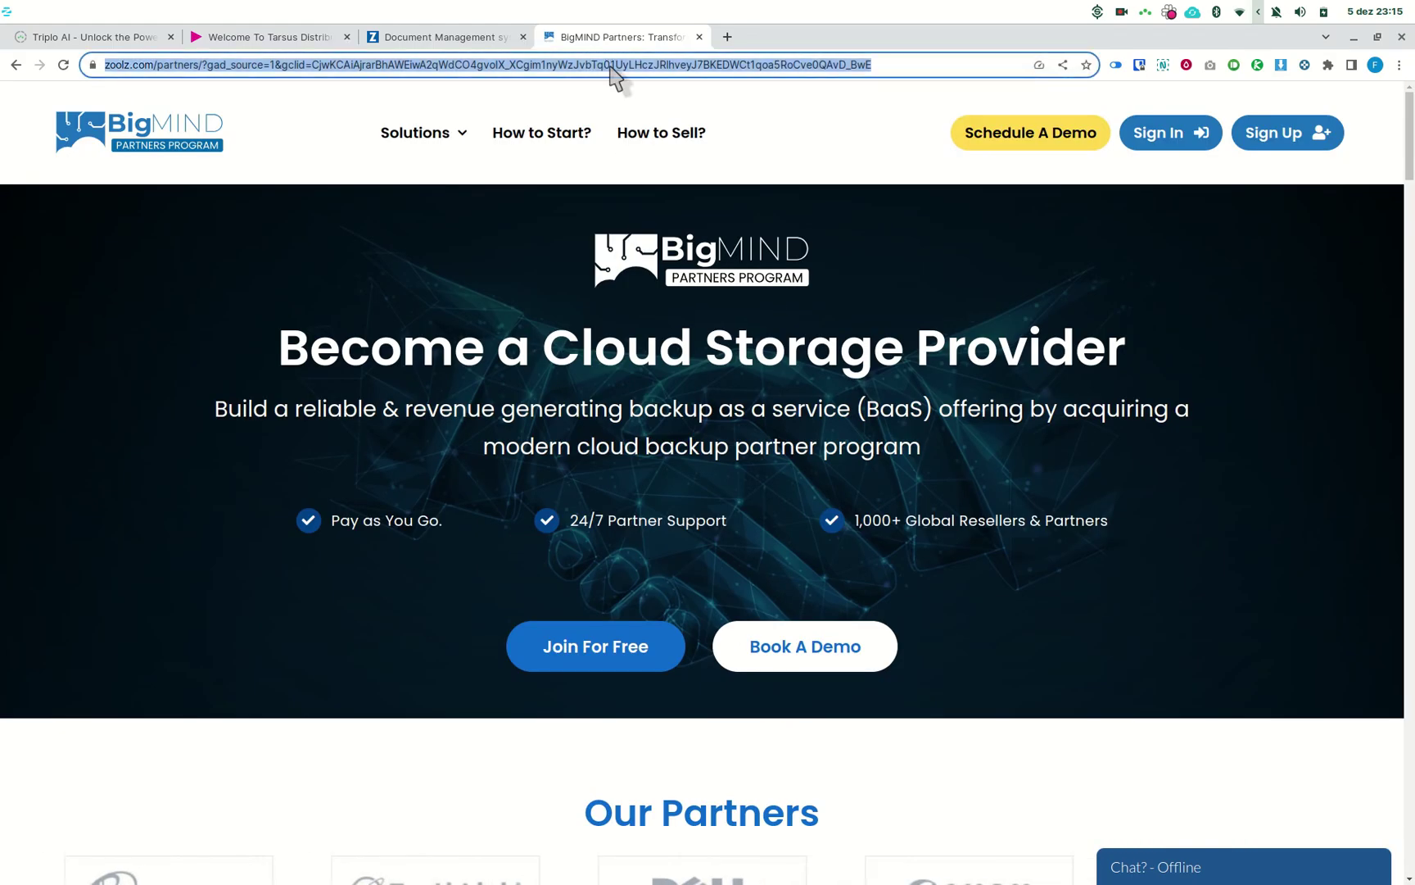
Generate the Zoolz partnership email in Triplo AI; the reply leaves [CTA] and [Paragraph] unfilled.
{"action": "key", "text": "ctrl+alt+space"}
{"action": "scroll", "coordinate": [647, 569], "scroll_direction": "down", "scroll_amount": 1}
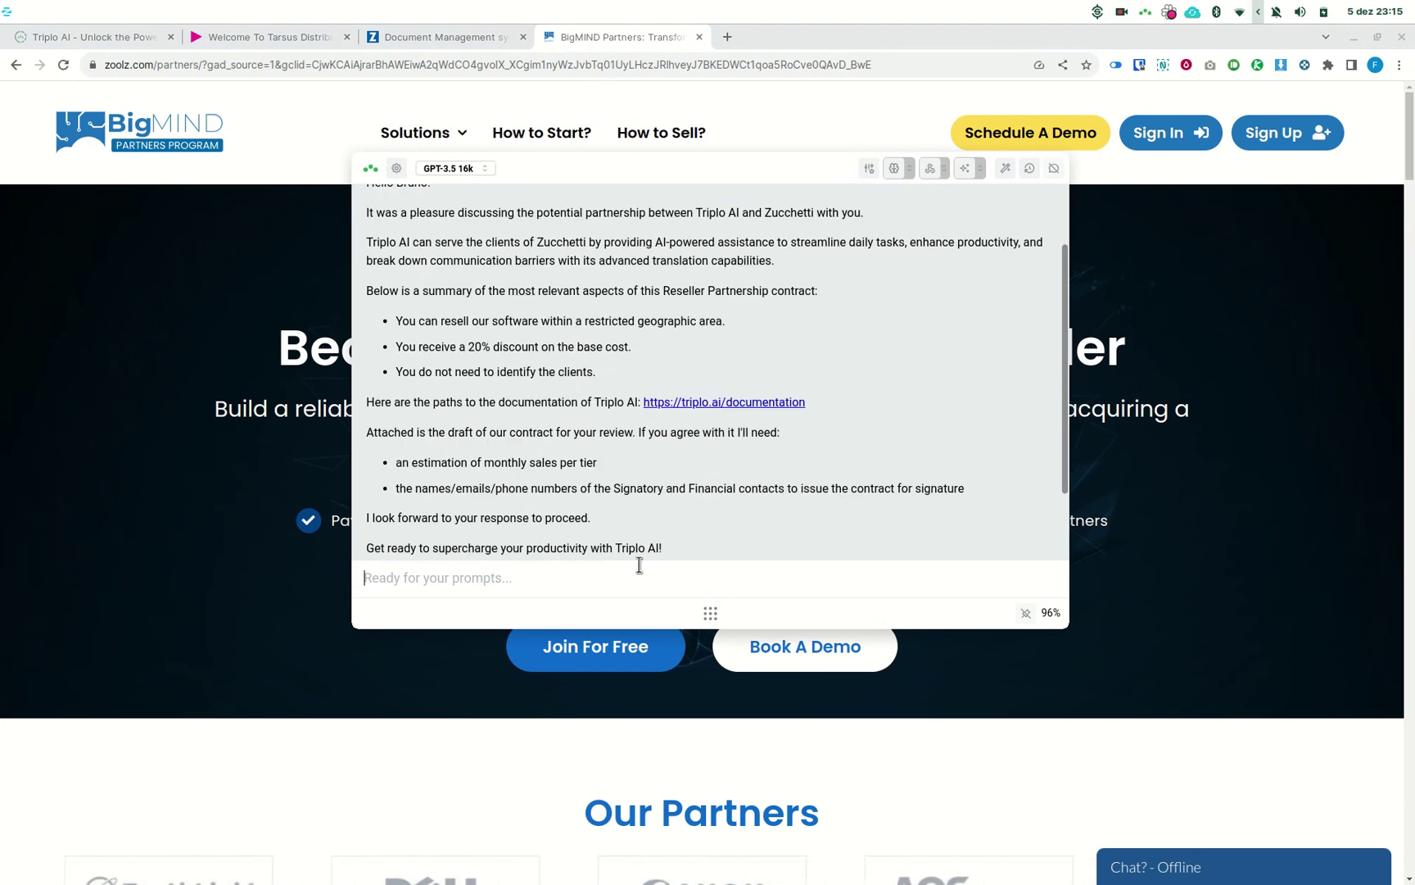
{"action": "type", "text": "//triplosite// //powerexpander// Bruno https://www.zoolz.com/partners/?gad_source=1&gclid=CjwKCAiAjrarBhAWEiwA2qWdCO4gvolX_XCgim1nyWzJvbTq01UyLHczJRlhveyJ7BKEDWCt1qoa5RoCve0QAvD_BwE"}
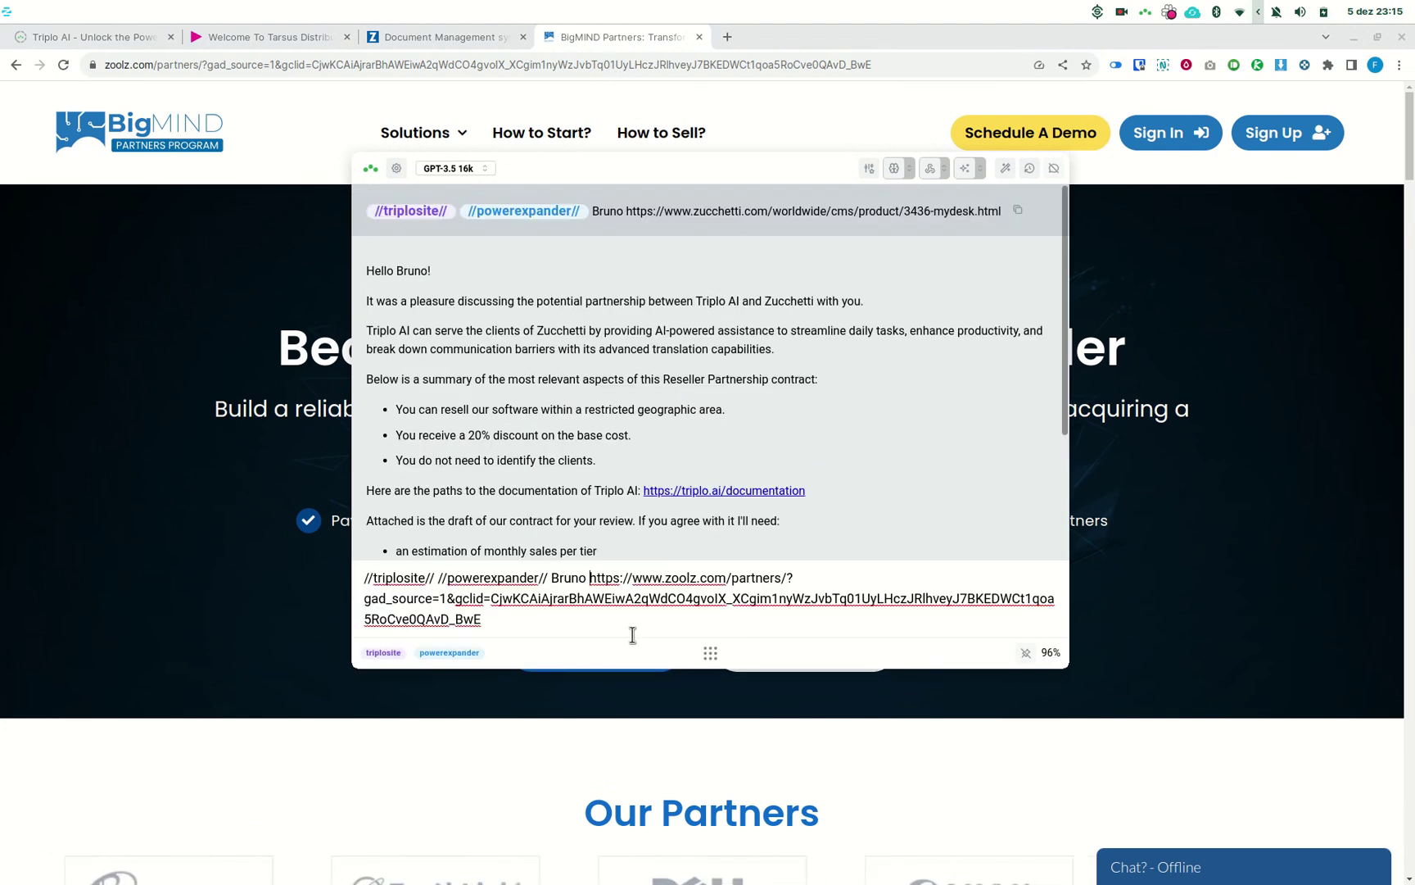
{"action": "key", "text": "Return"}
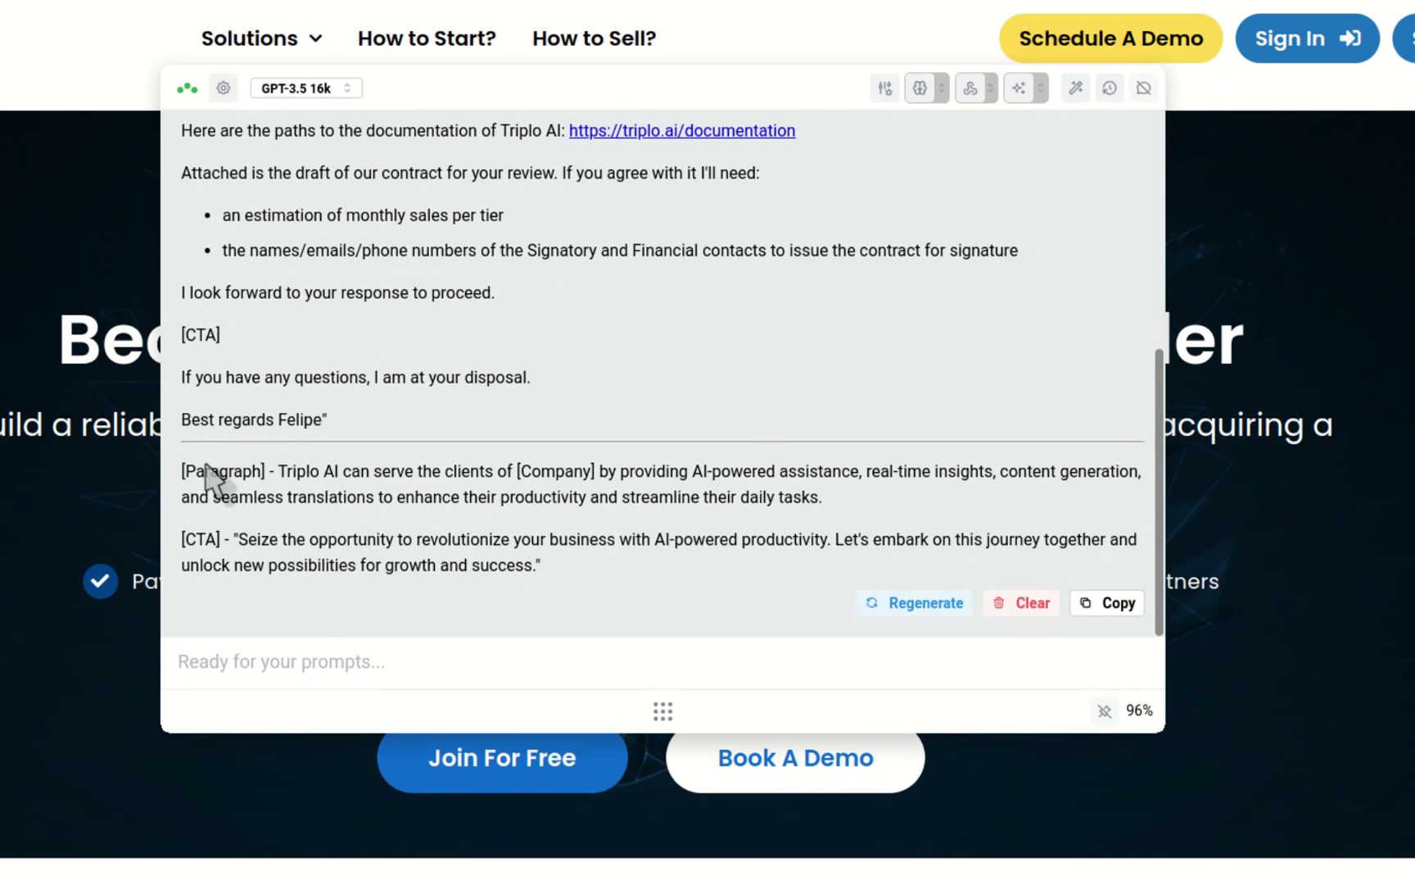
{"action": "left_click_drag", "start_coordinate": [181, 470], "coordinate": [280, 469]}
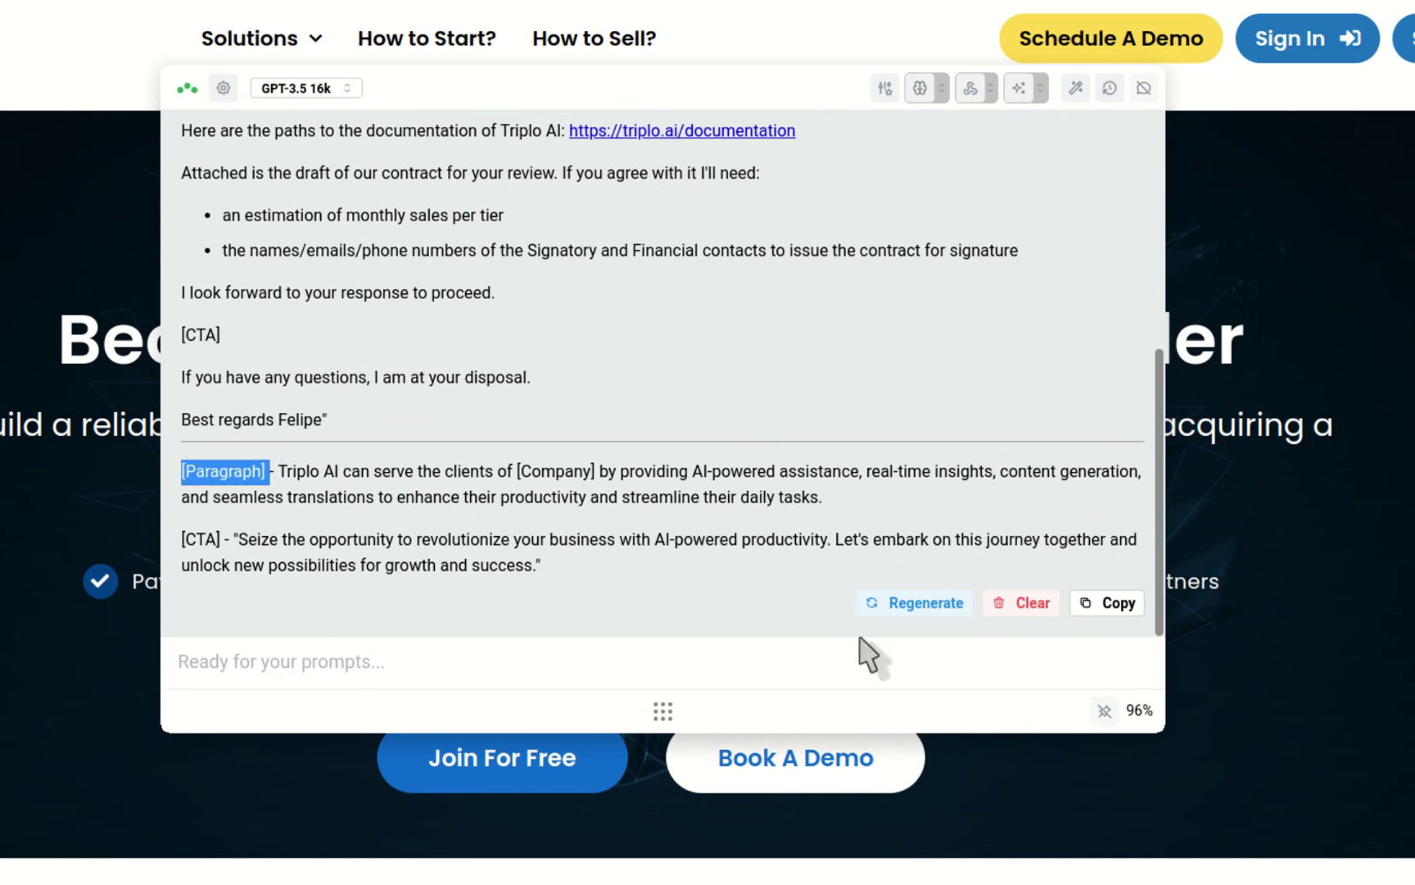
Regenerate the Zoolz email and check its tailored Zoolz paragraph and new growth-focused call-to-action line.
{"action": "left_click", "coordinate": [924, 610]}
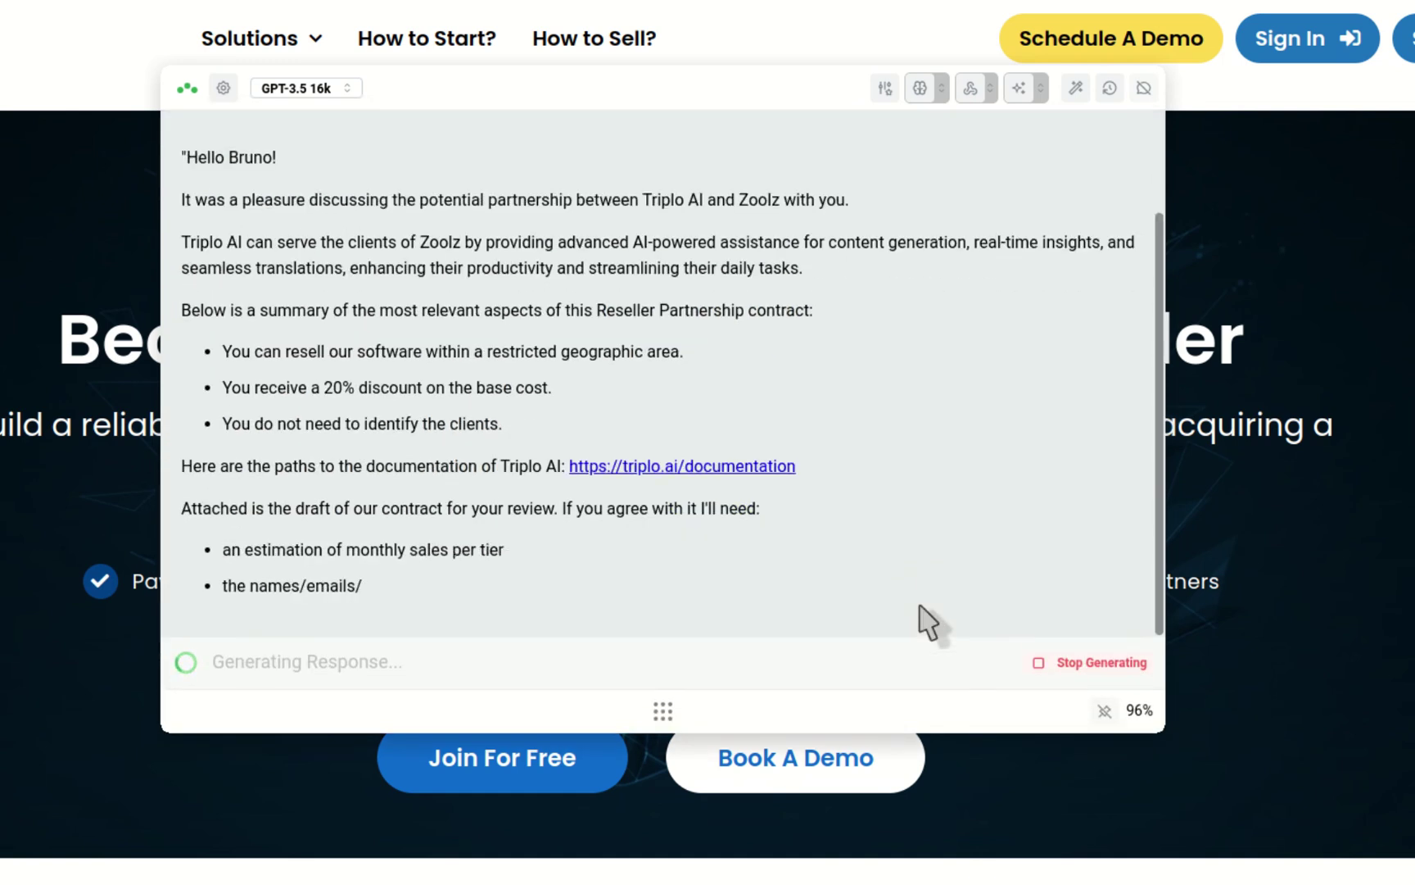
{"action": "scroll", "coordinate": [601, 542], "scroll_direction": "up", "scroll_amount": 5}
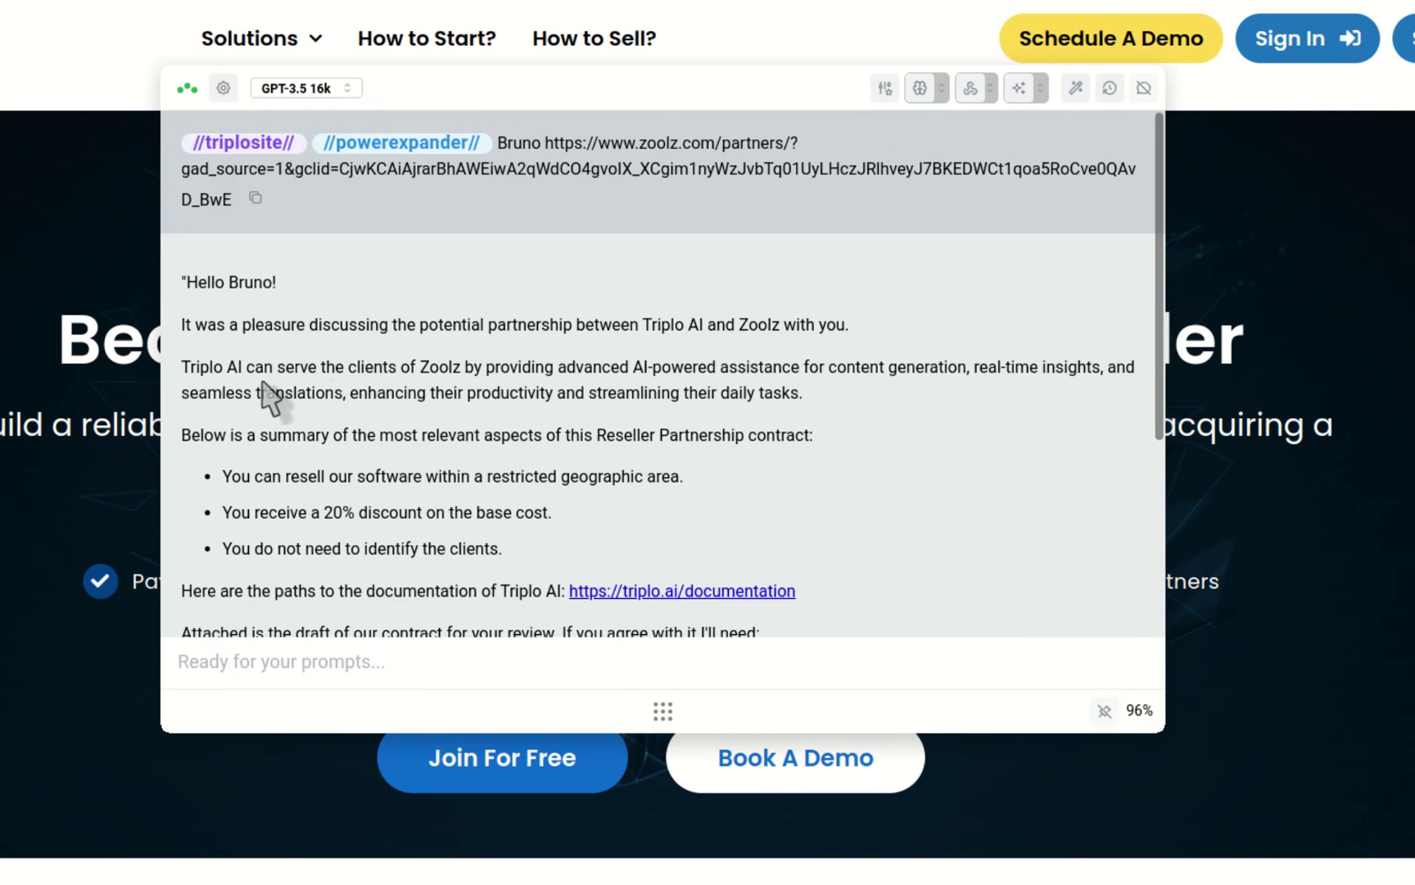
{"action": "left_click_drag", "start_coordinate": [210, 368], "coordinate": [168, 368]}
{"action": "left_click", "coordinate": [910, 427]}
{"action": "scroll", "coordinate": [467, 442], "scroll_direction": "down", "scroll_amount": 5}
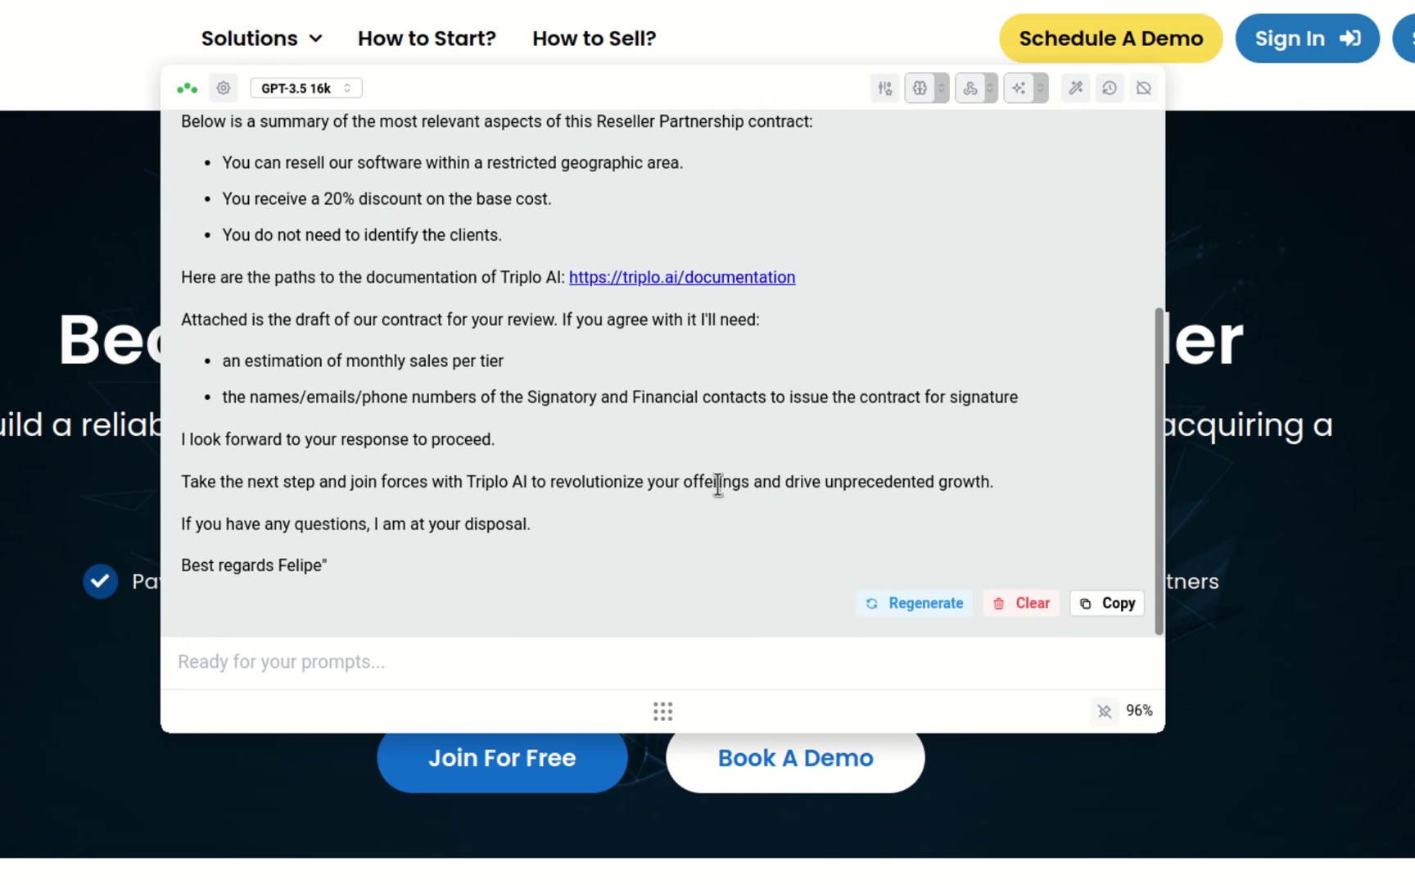
{"action": "left_click_drag", "start_coordinate": [1017, 496], "coordinate": [181, 481]}
{"action": "scroll", "coordinate": [807, 524], "scroll_direction": "up", "scroll_amount": 5}
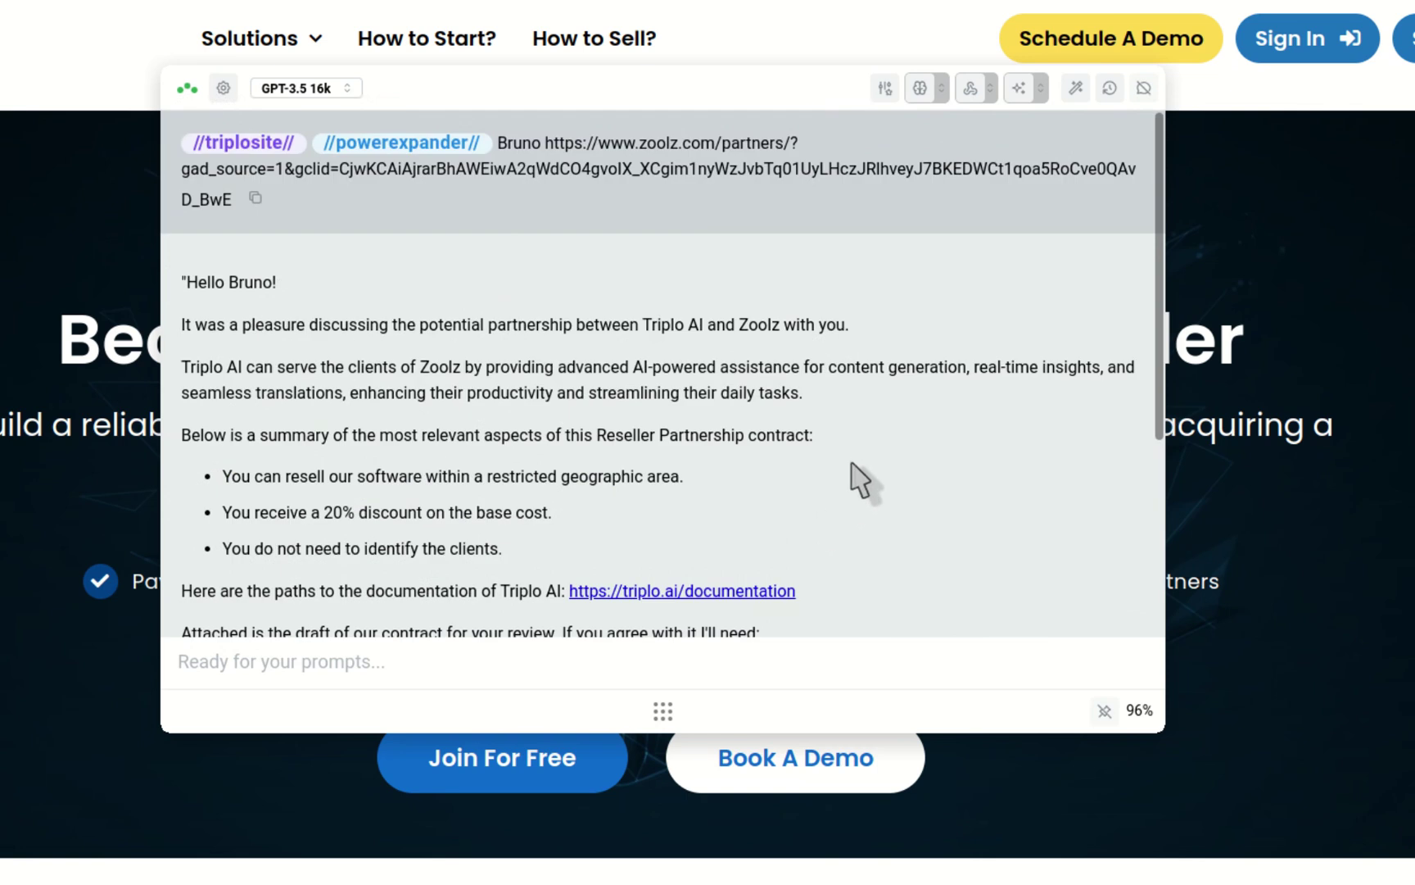